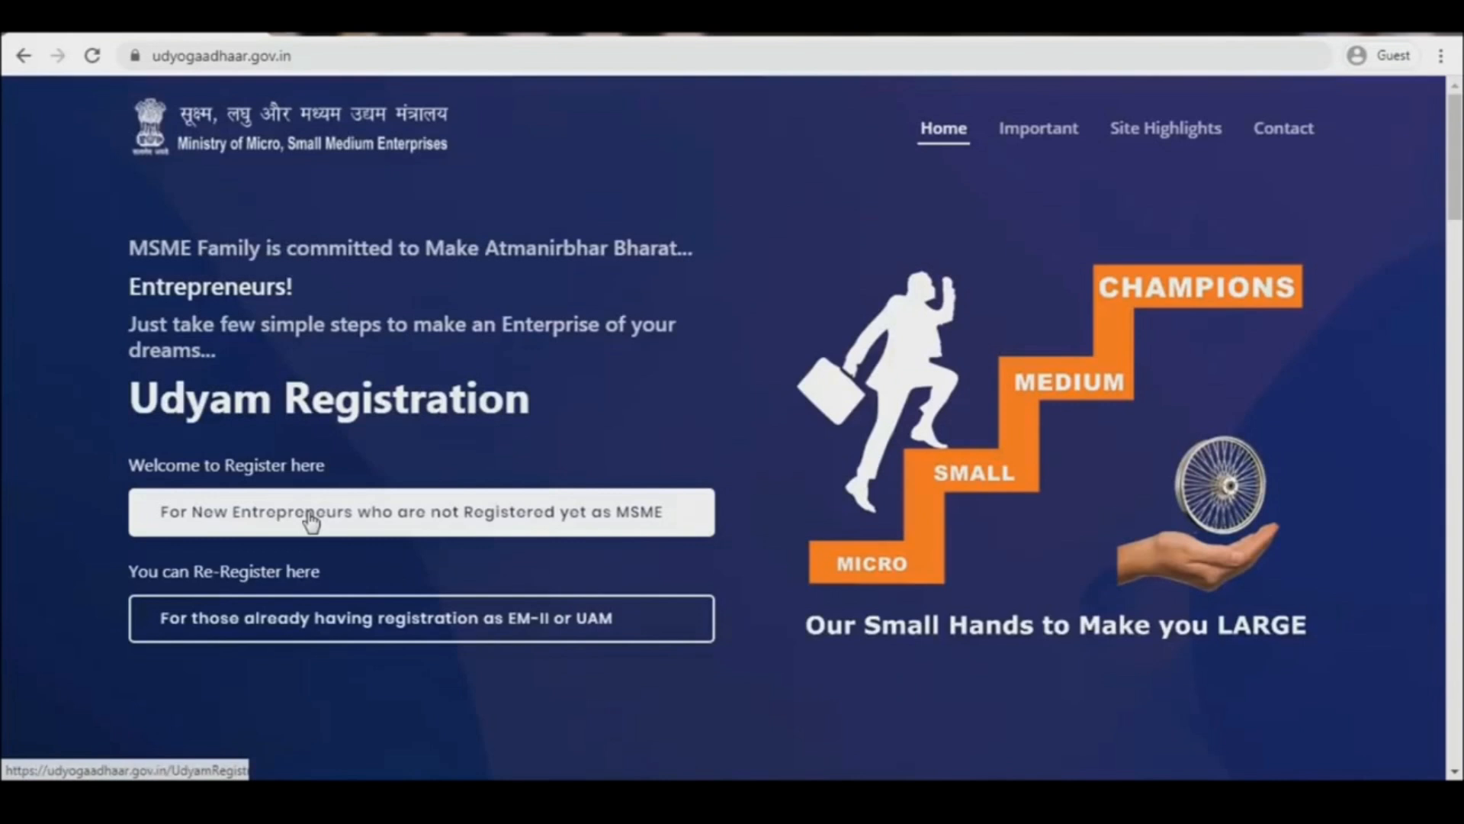
- Open the new-entrepreneur form, enter the Aadhaar number and name as per Aadhaar, and request an OTP
left_click(311, 519)
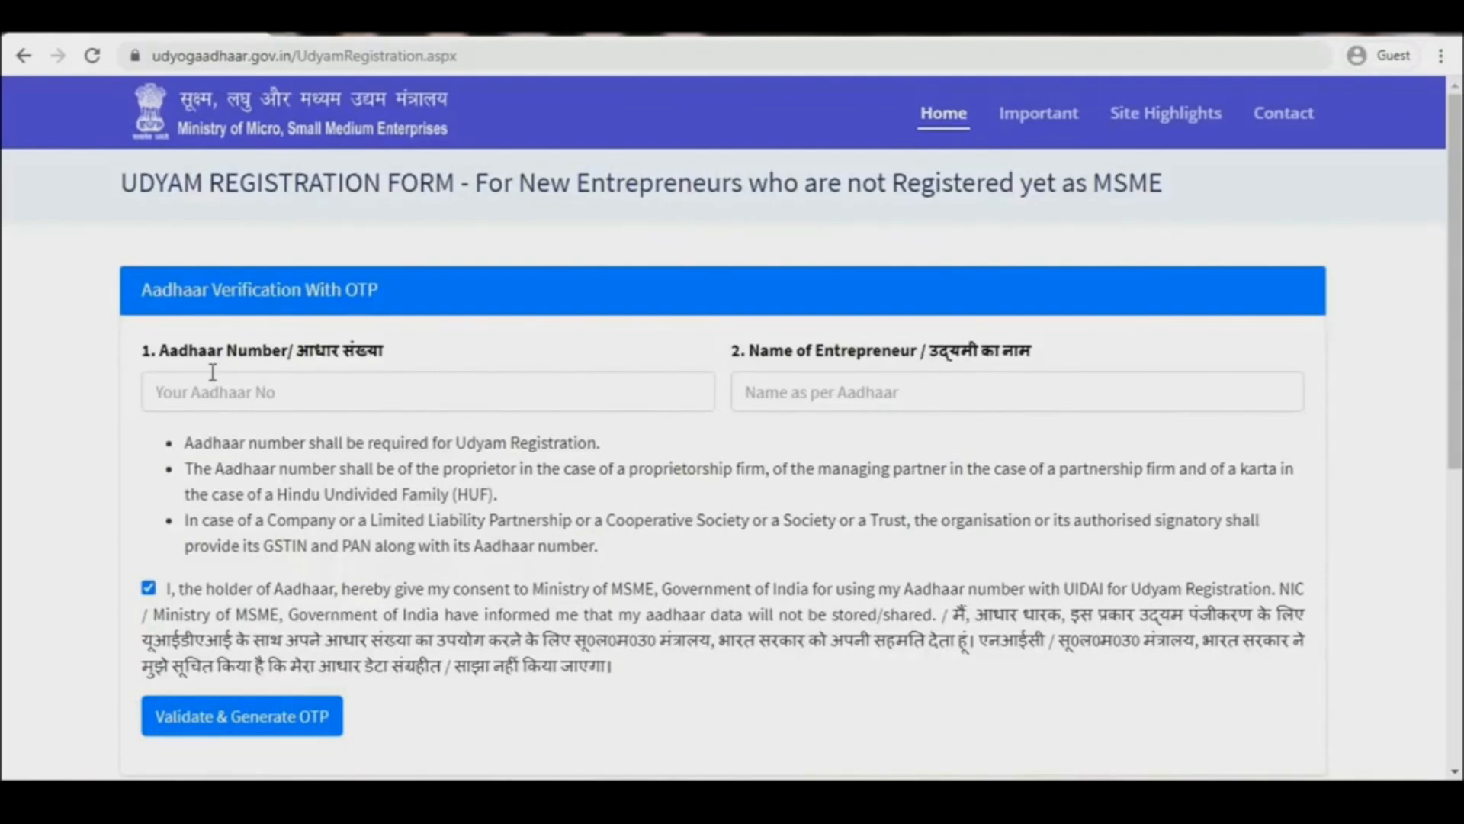
left_click(213, 385)
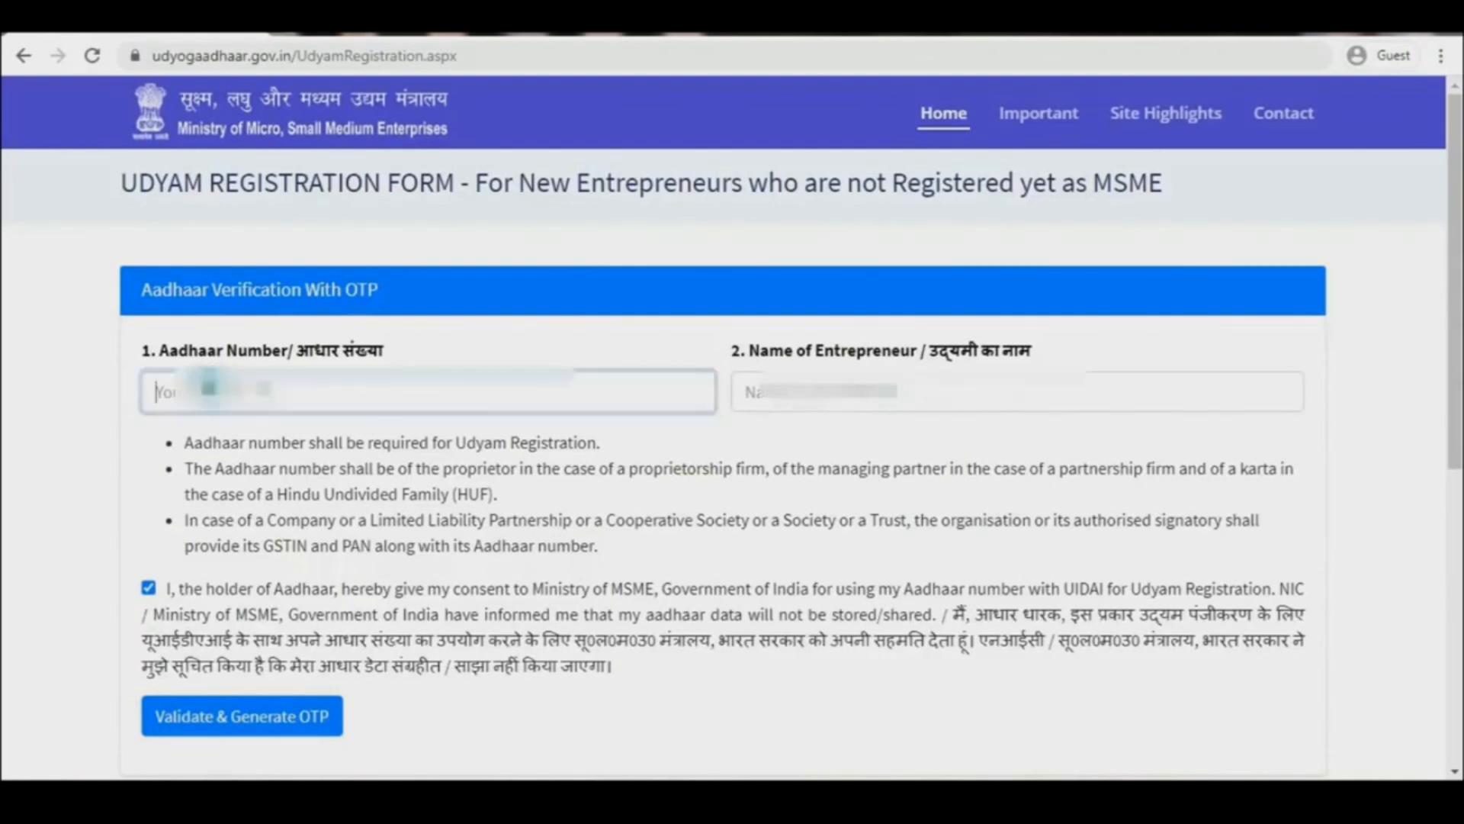
type("77")
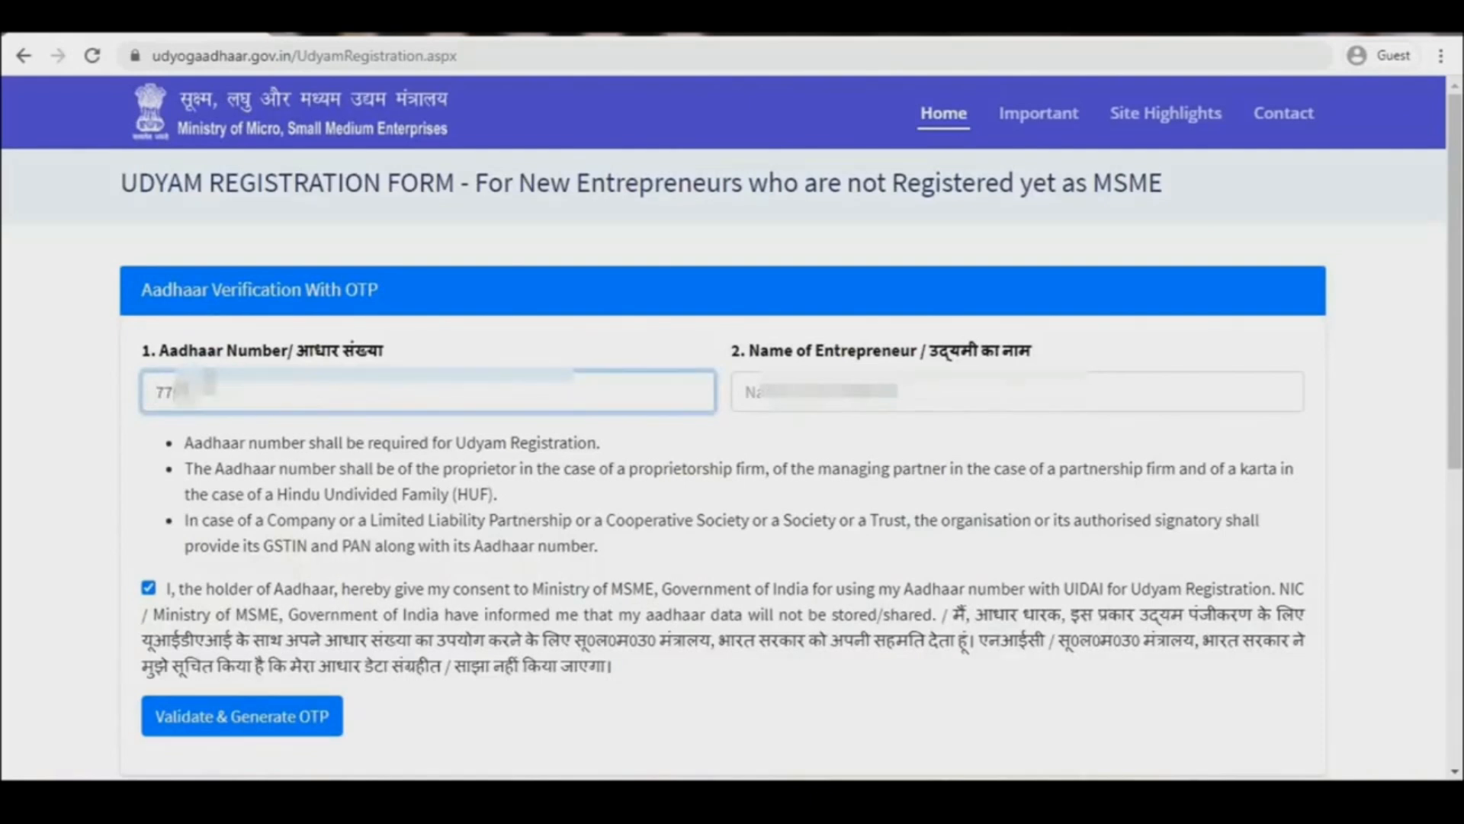
type("********")
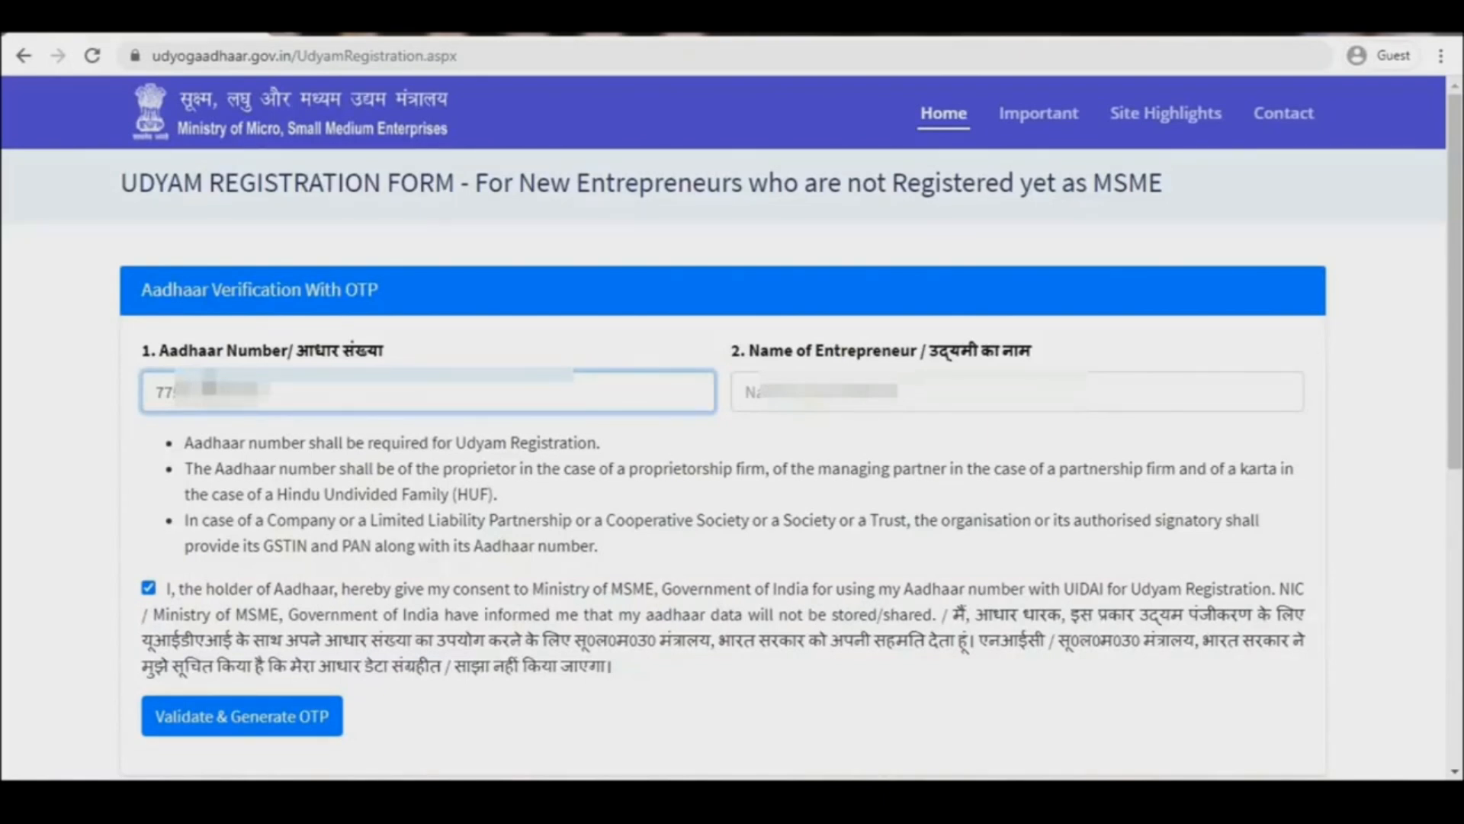
left_click(778, 390)
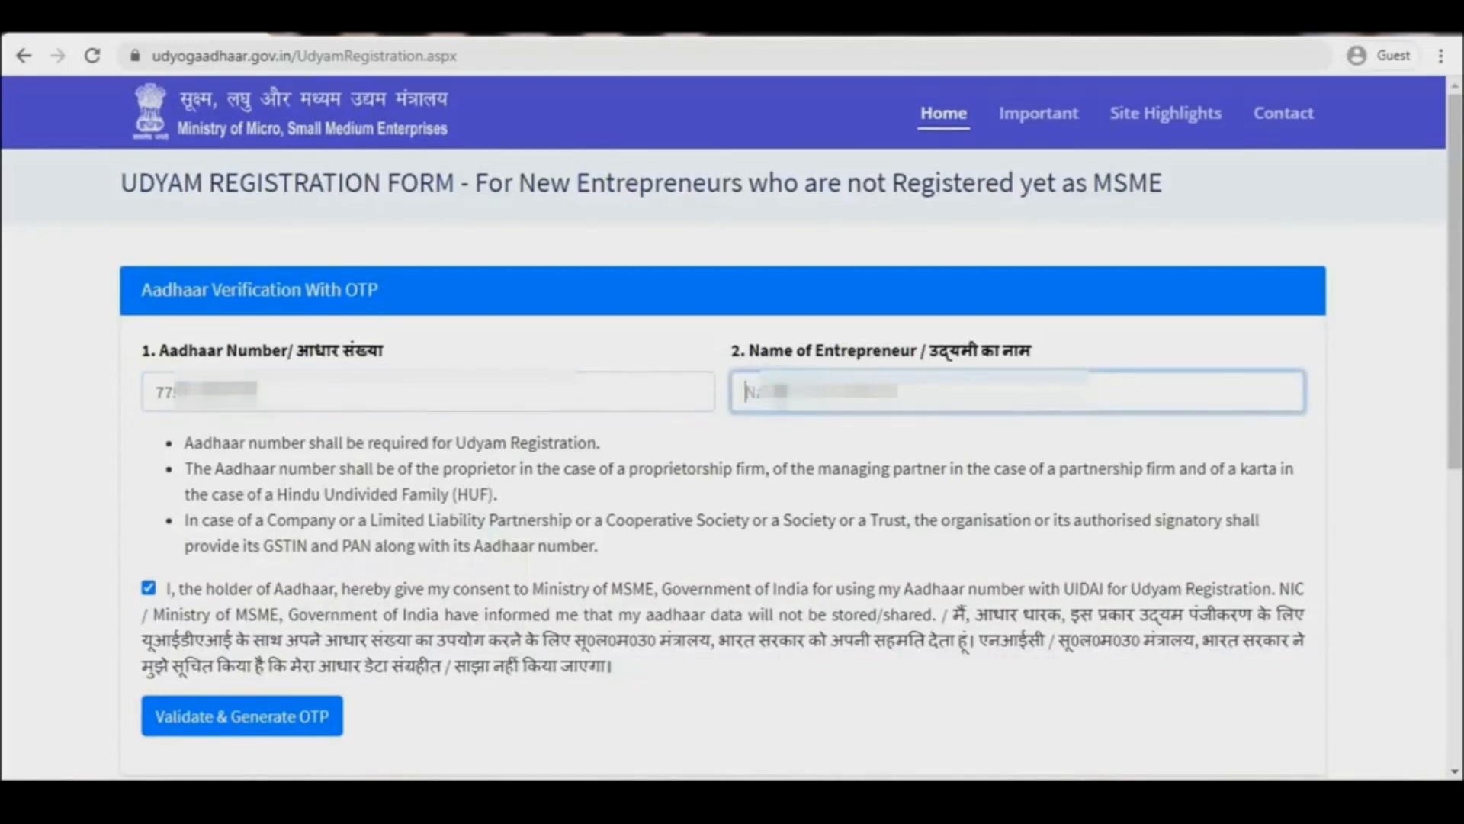
type("Ag")
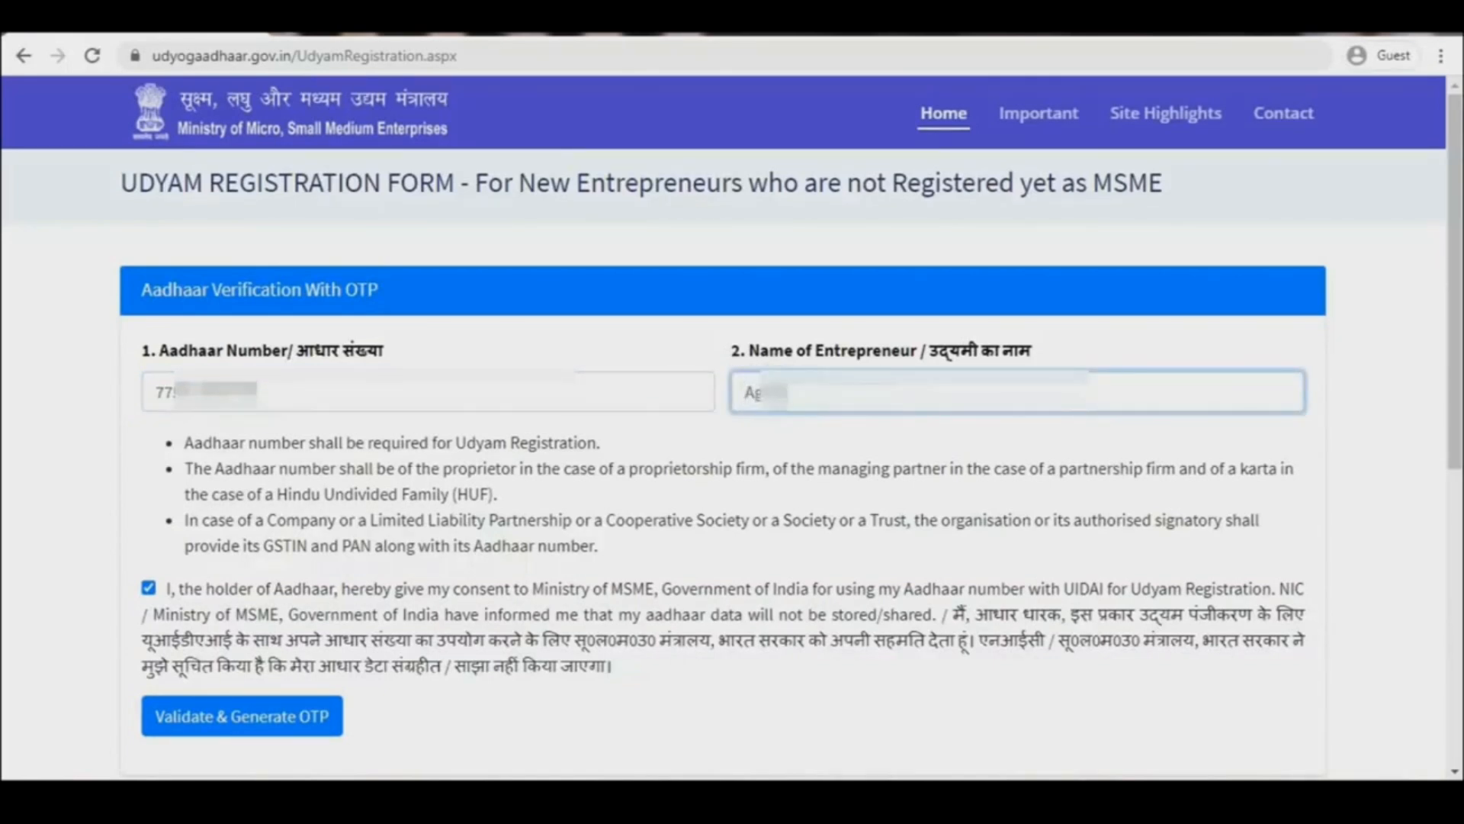
type("alya a***")
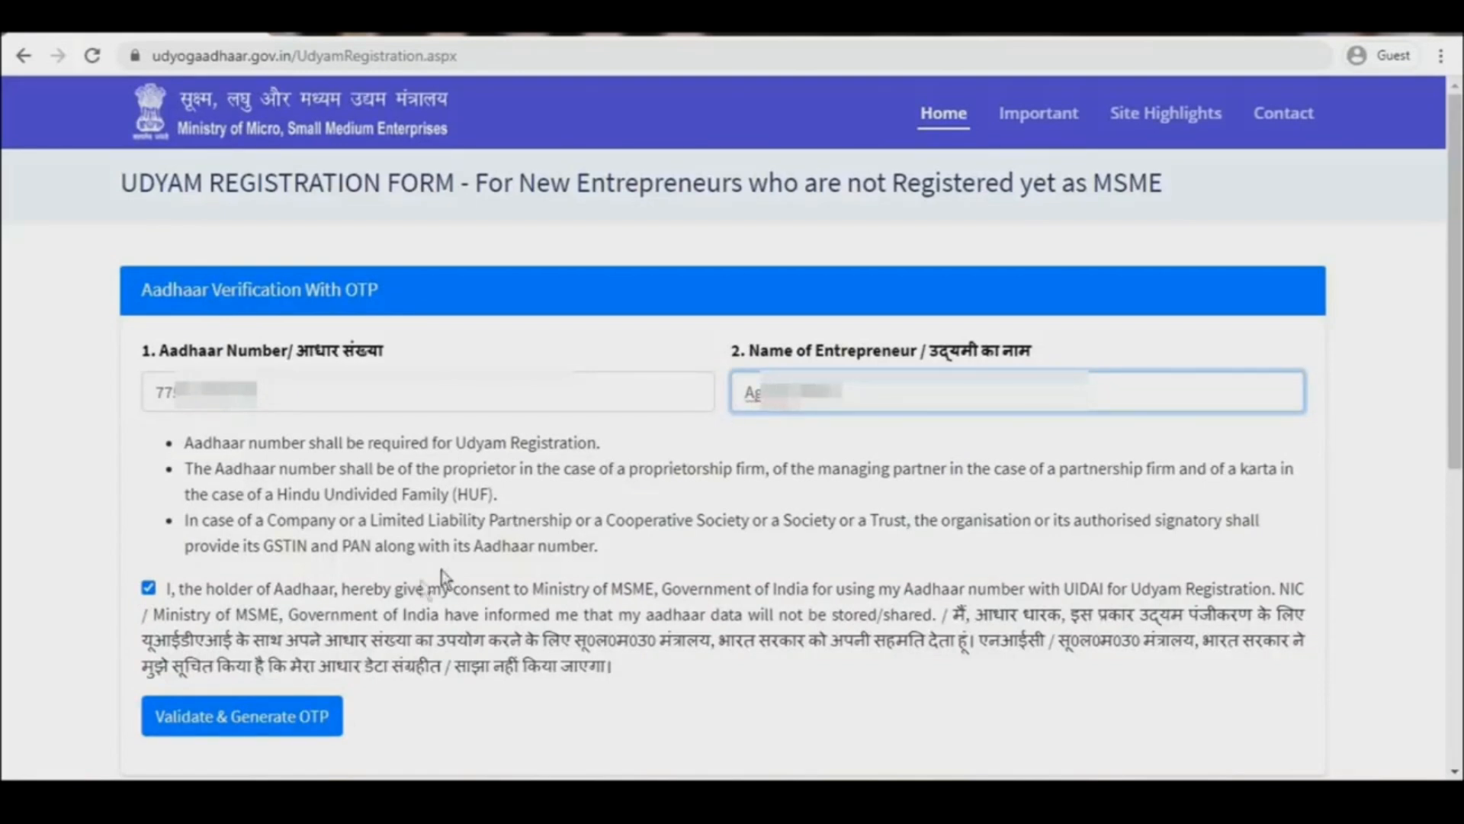
left_click(303, 725)
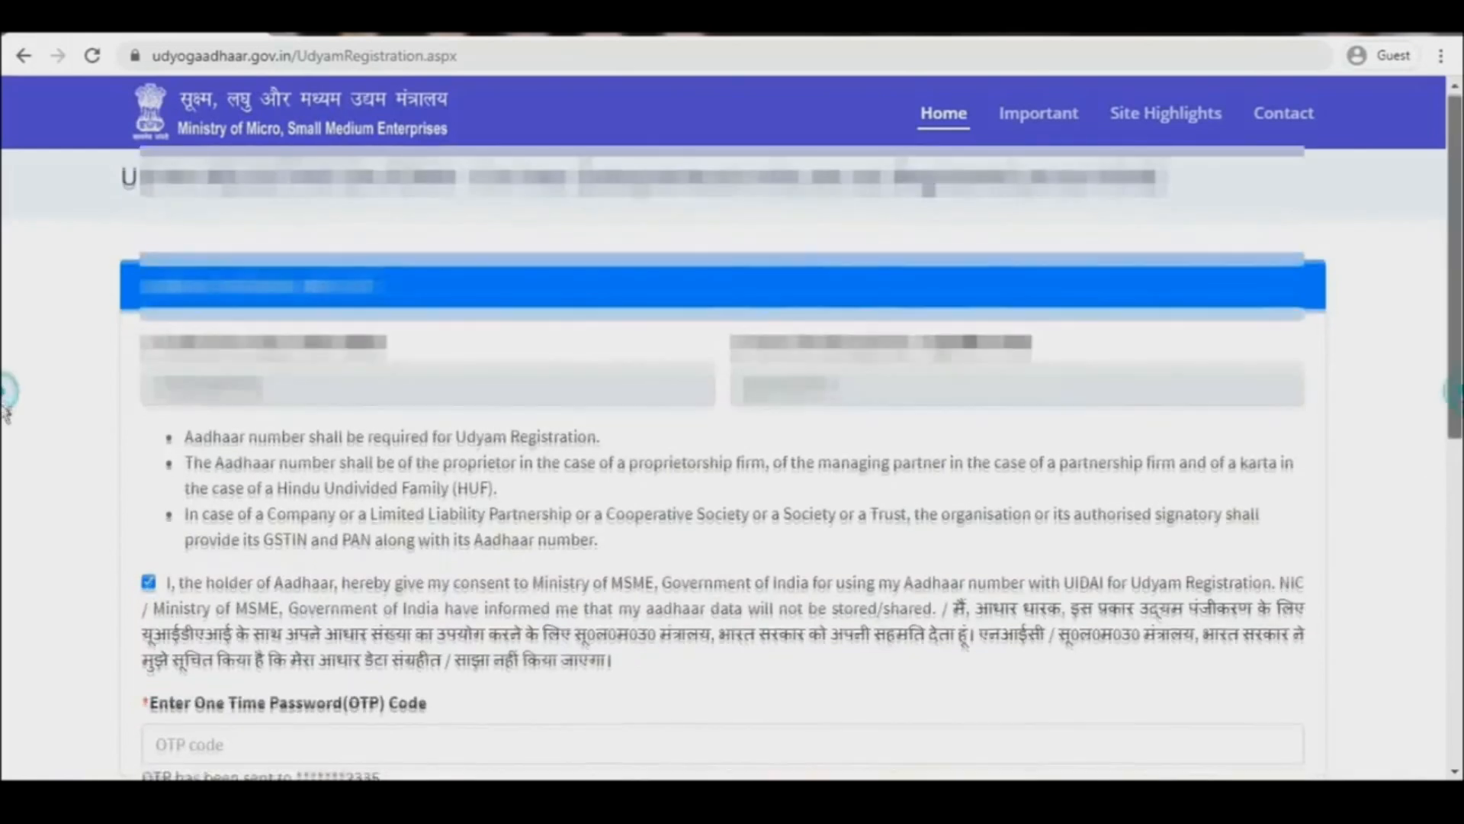
- Enter the OTP received on the registered mobile into the OTP code field
scroll(4, 412, "down", 2)
scroll(4, 458, "down", 2)
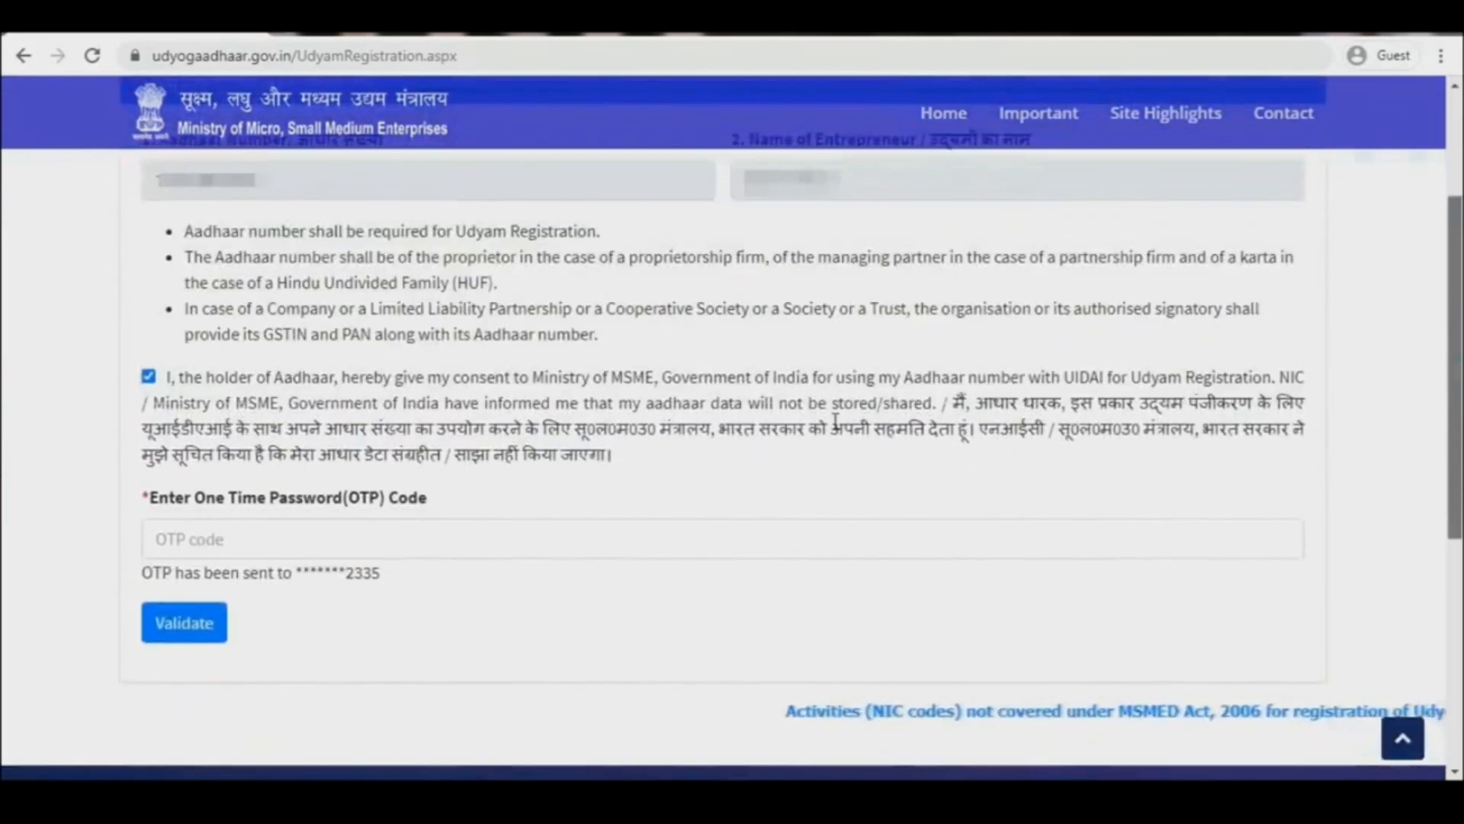
left_click(236, 549)
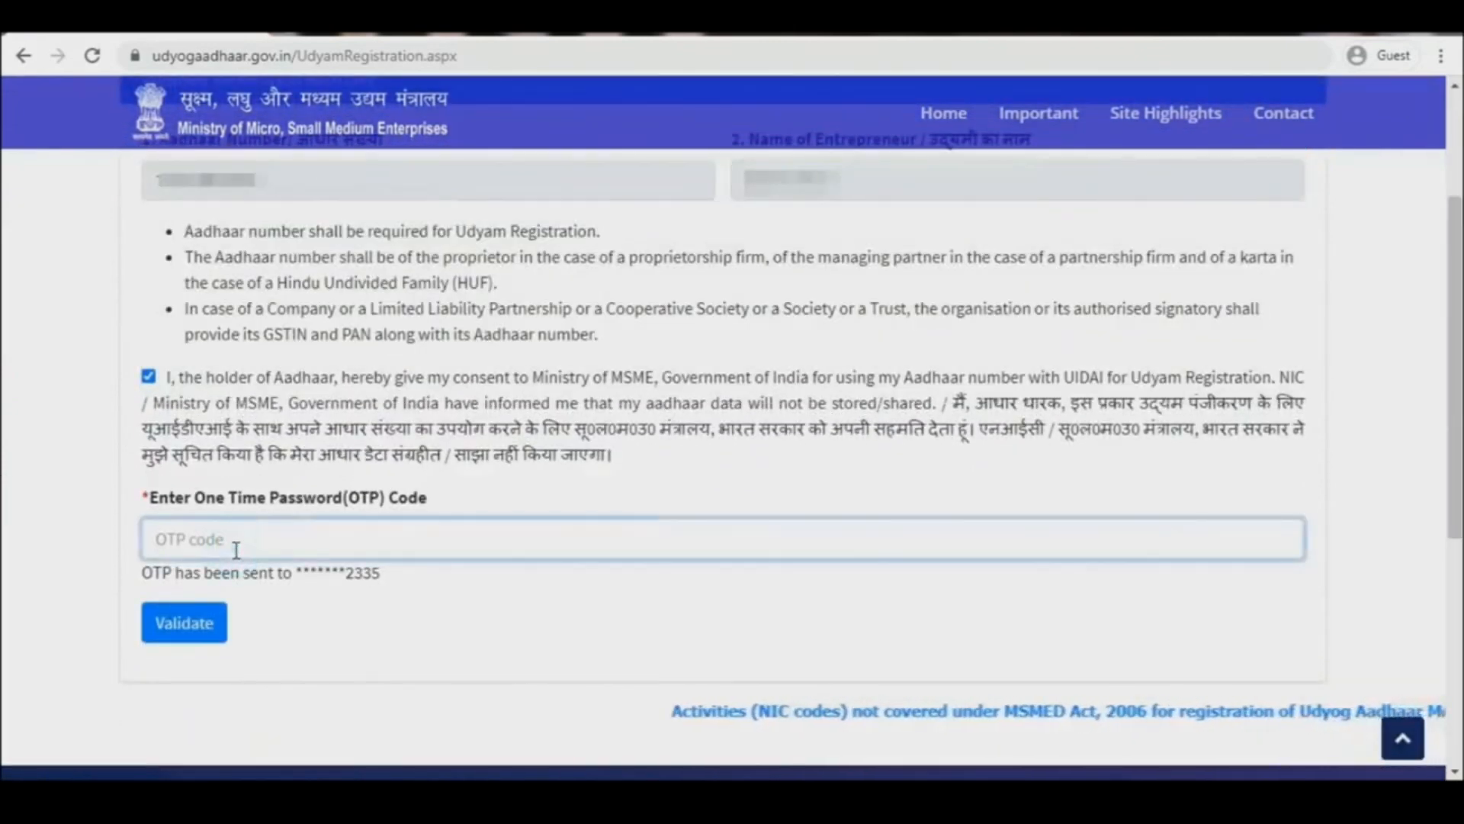
- Validate Aadhaar with the OTP and set Type of Organisation to 1. Proprietary
left_click(174, 658)
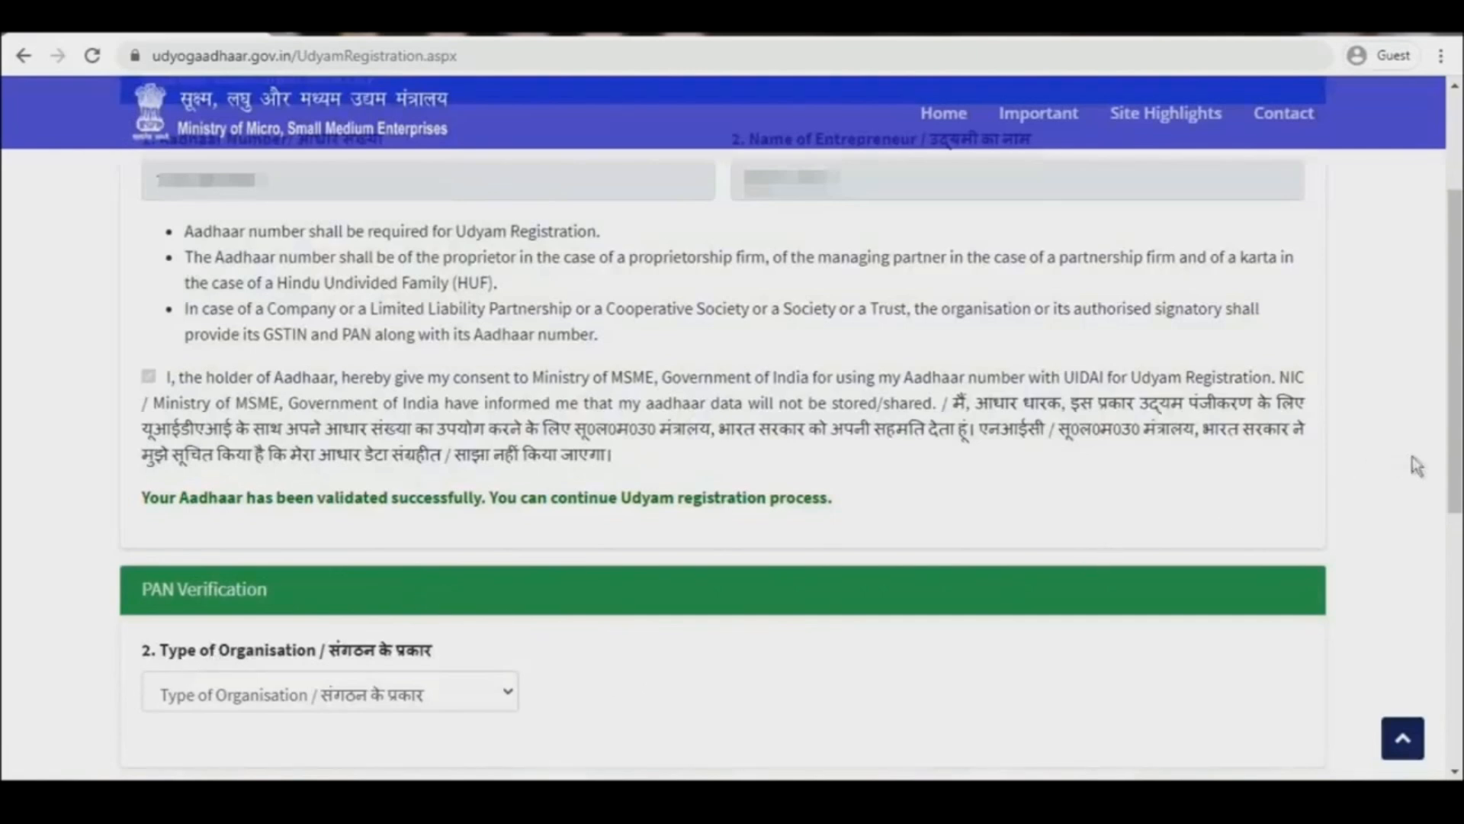
left_click_drag(1454, 478, 1456, 537)
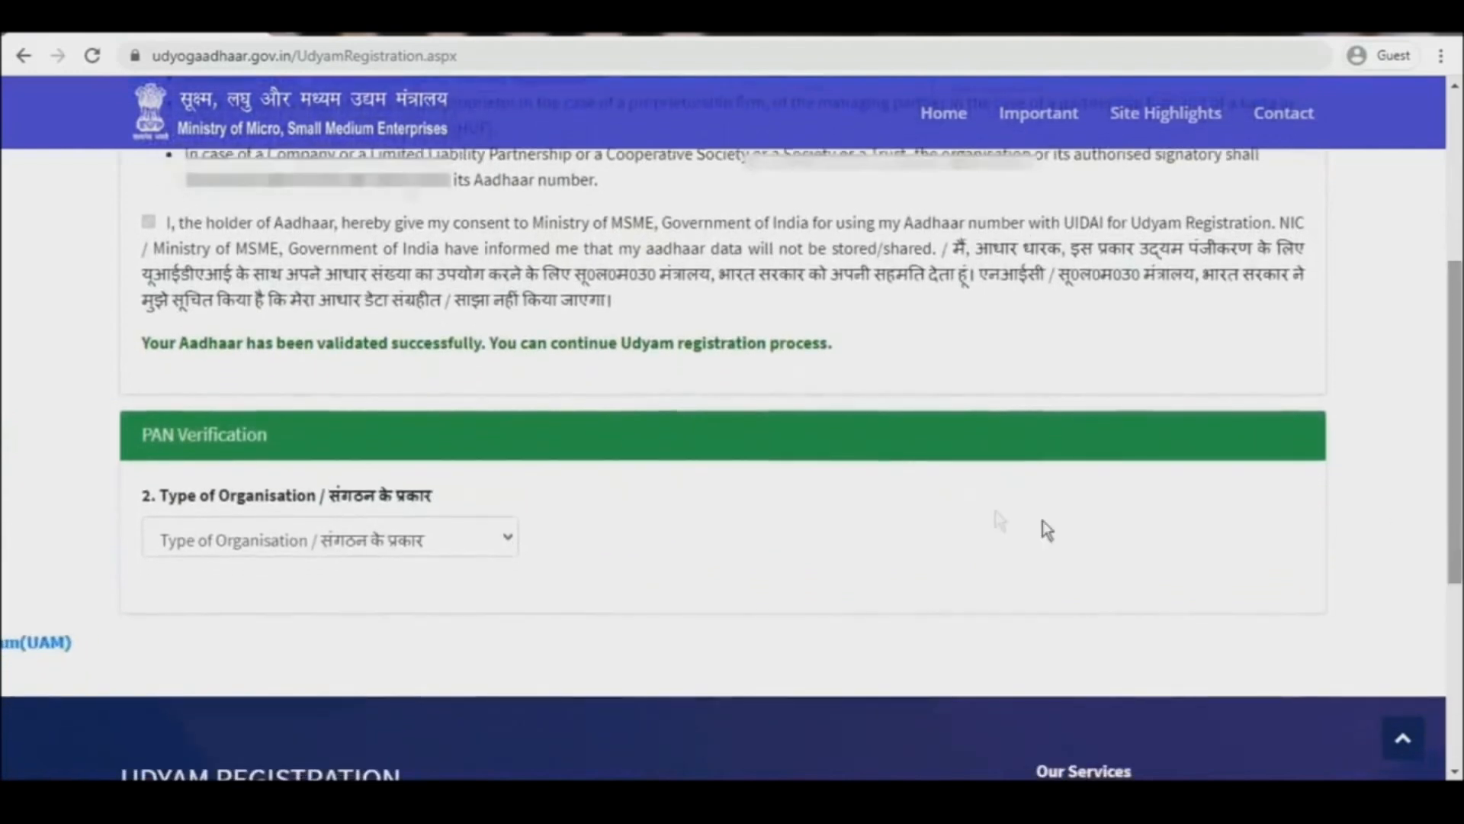
left_click(481, 543)
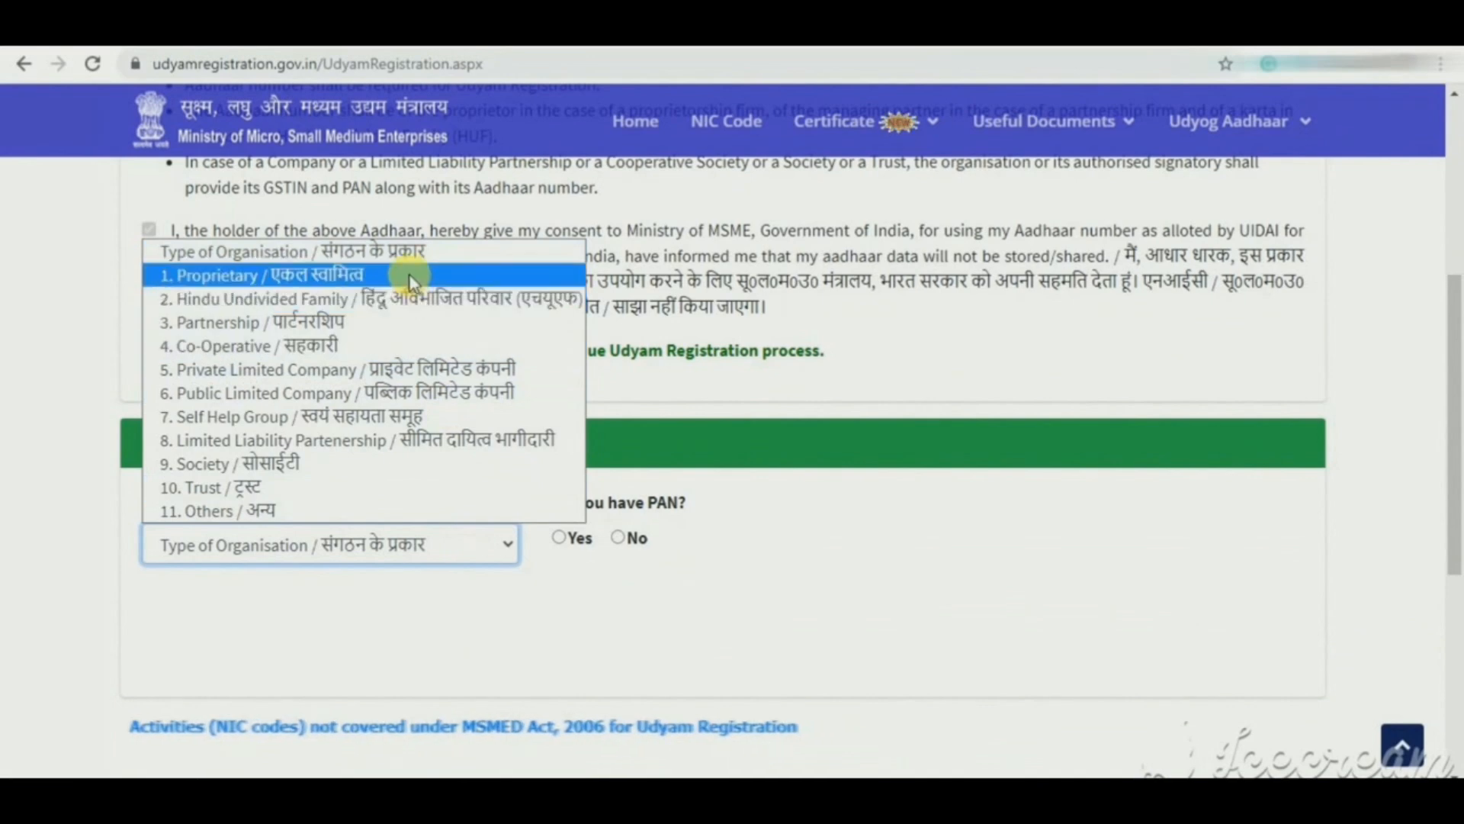
left_click(410, 276)
- Answer Yes to having a PAN, enter the PAN and submit it for validation
left_click(559, 537)
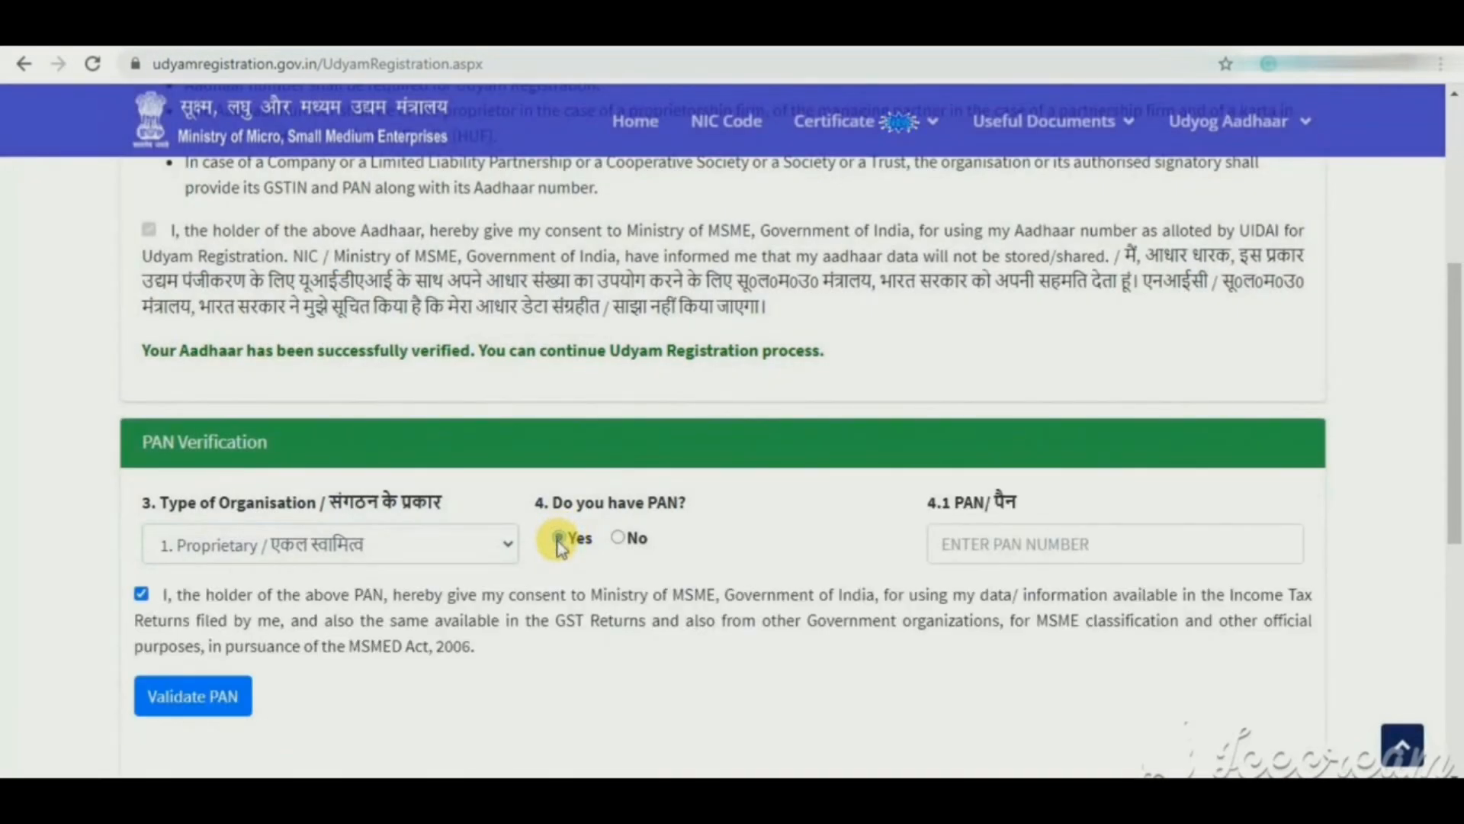
left_click(1004, 533)
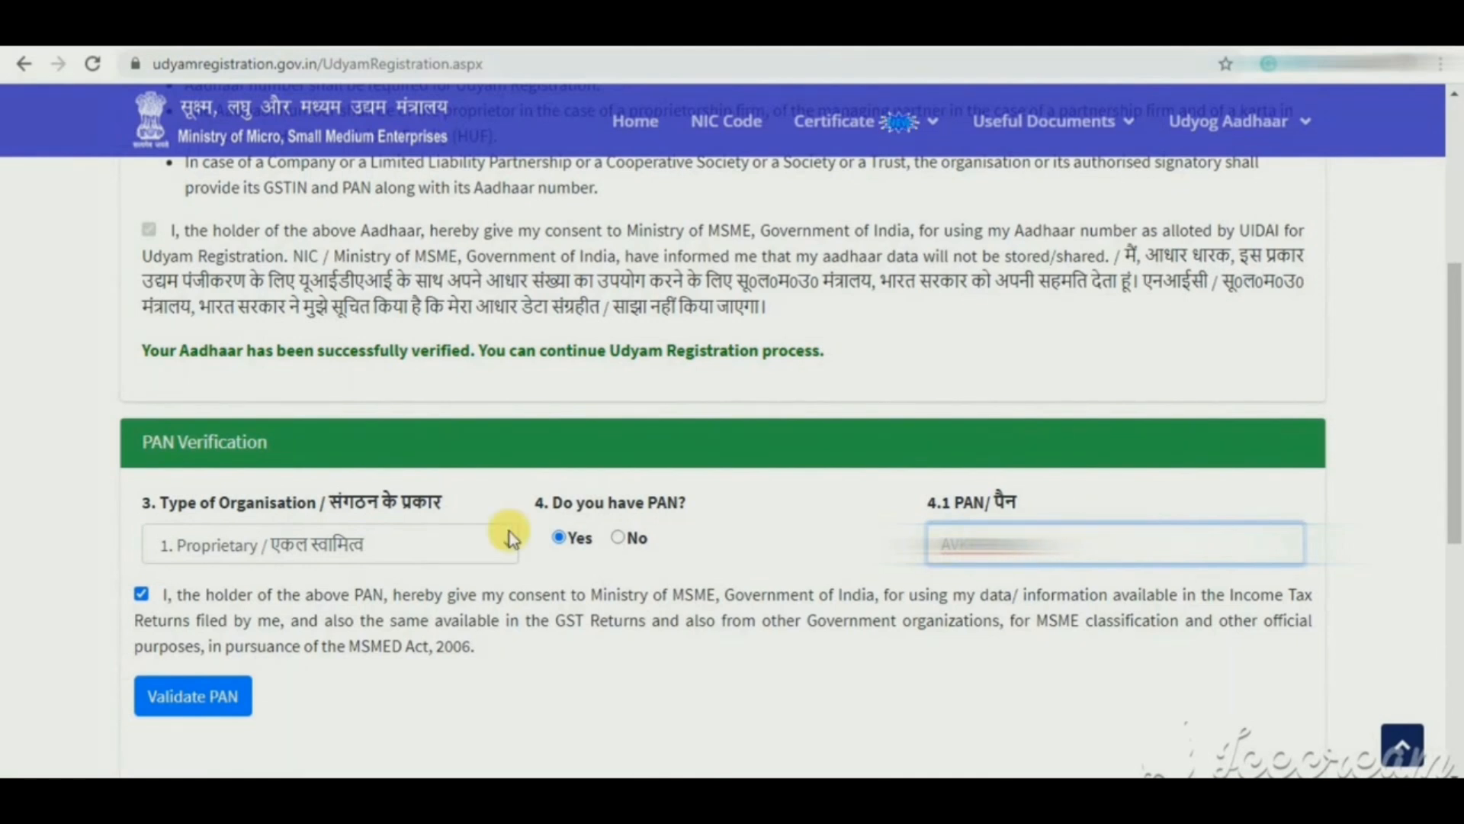
left_click(181, 696)
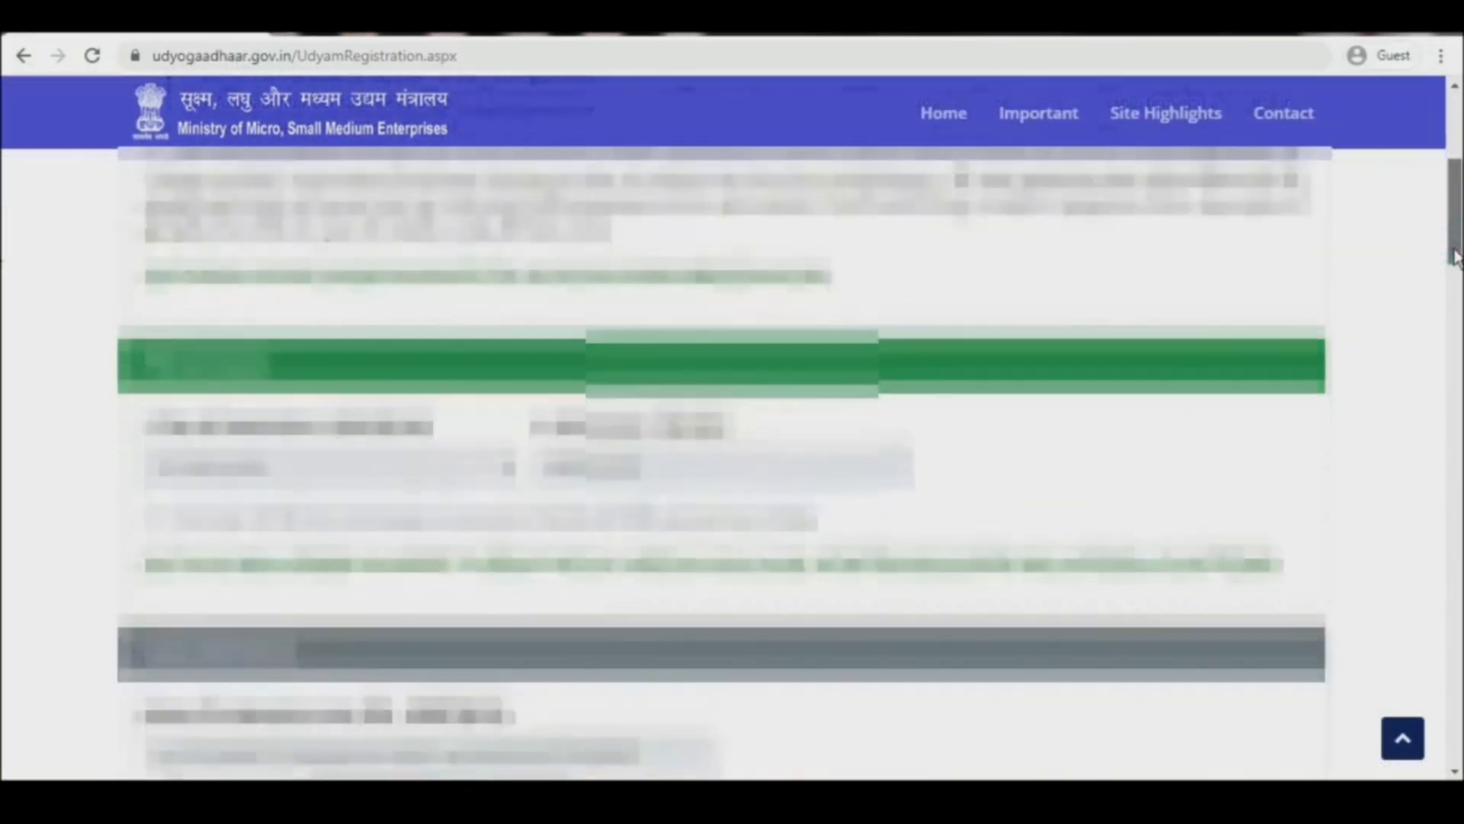
- Fill in the entrepreneur's mobile number and paste in the e-mail address
left_click_drag(1454, 258, 1457, 320)
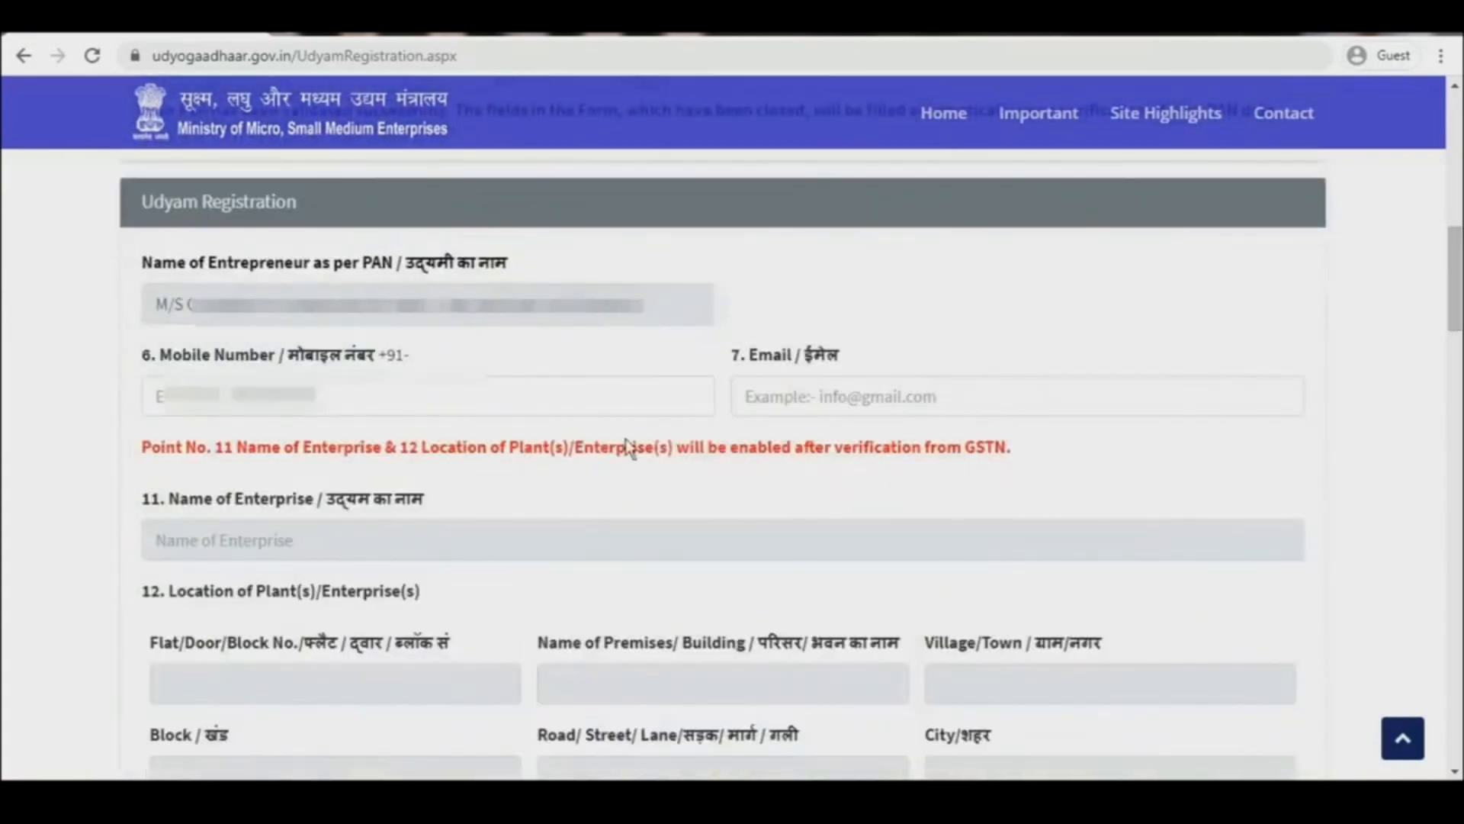
left_click(557, 396)
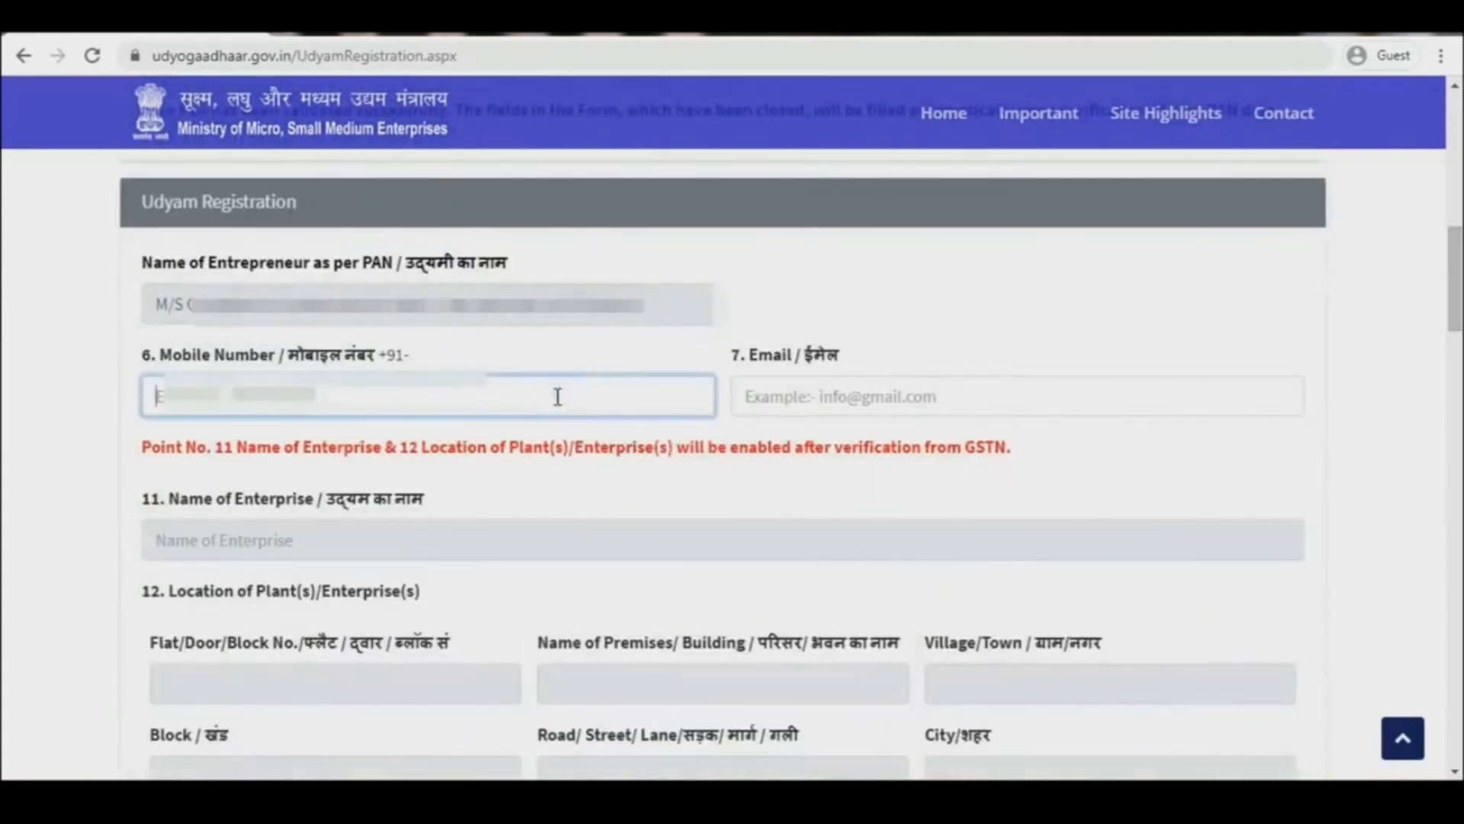
type("99")
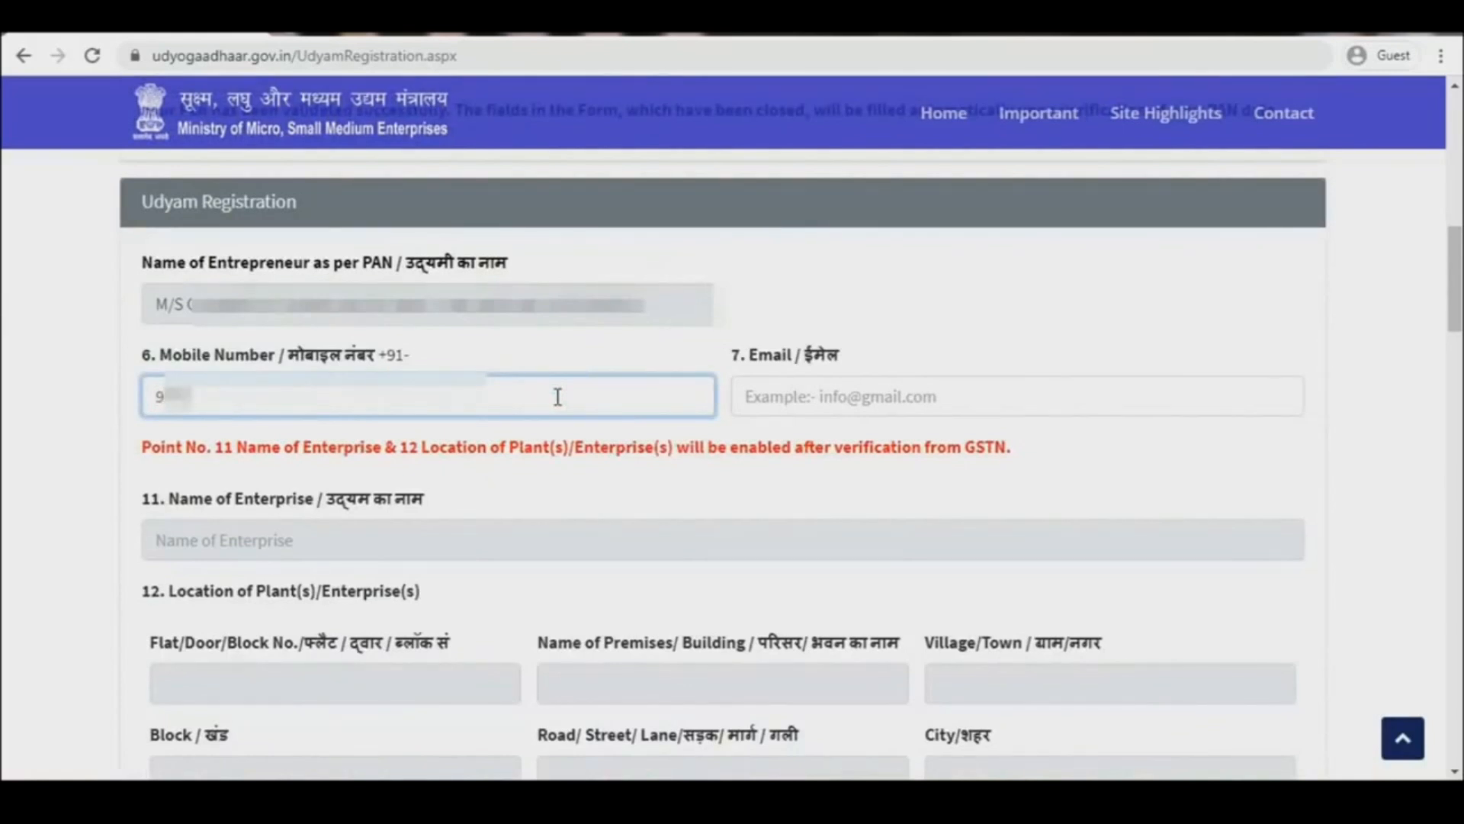
type("999")
type("9999")
type("9")
left_click(778, 390)
key("ctrl+v")
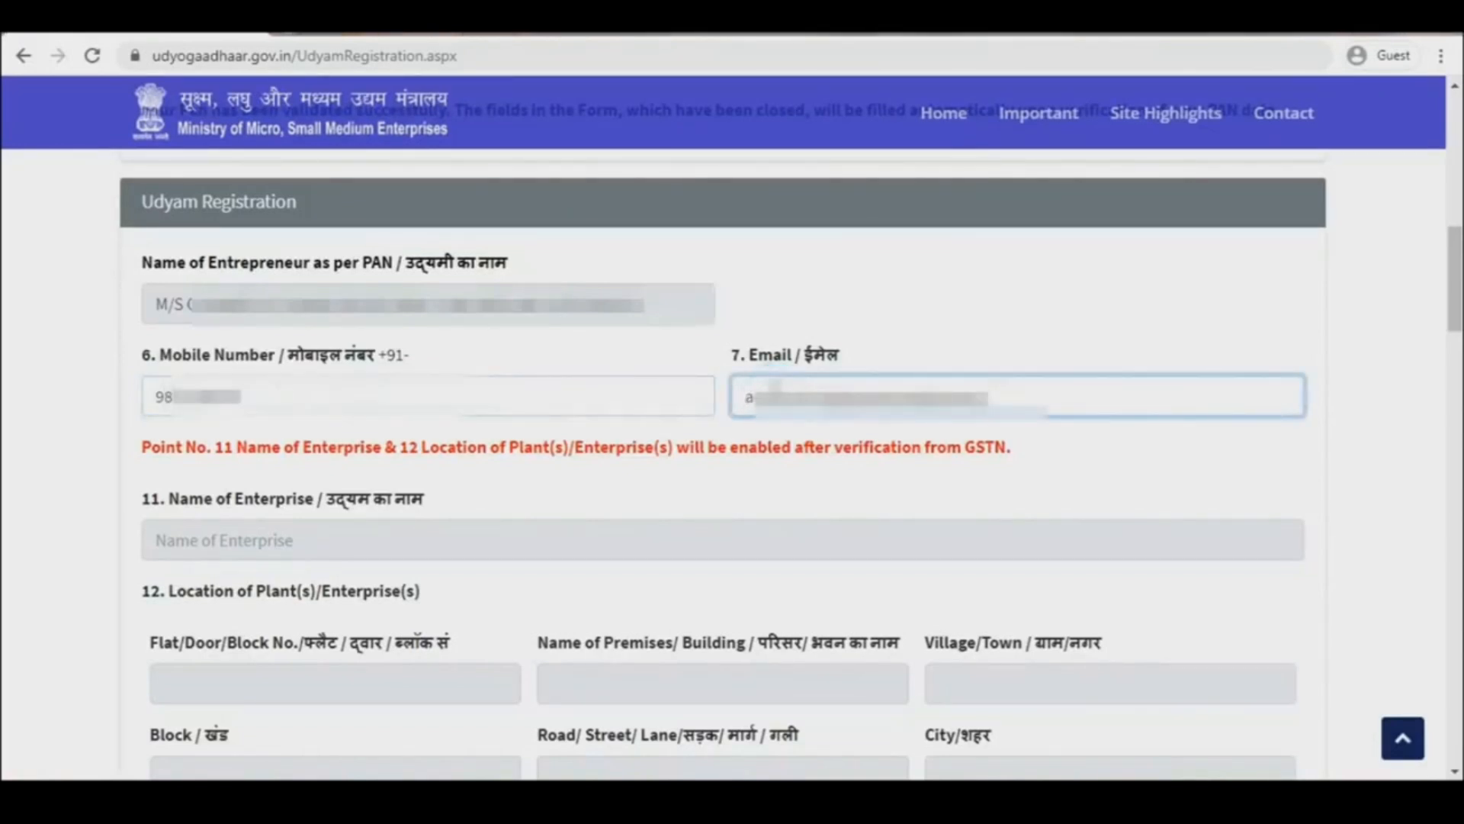
left_click(982, 459)
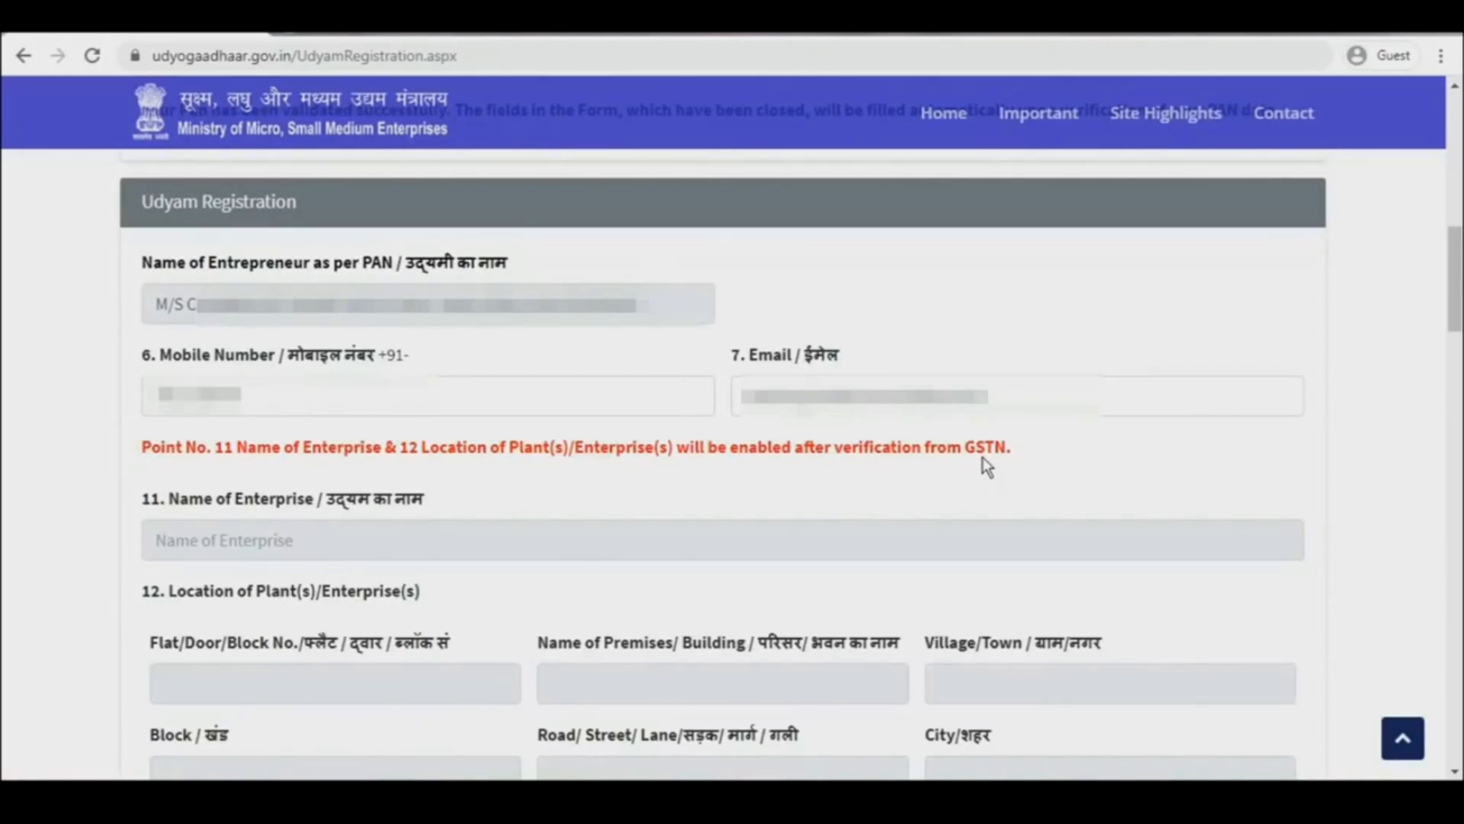
- Enter the flat number, premises name and road of the enterprise's official address
scroll(989, 468, "down", 1)
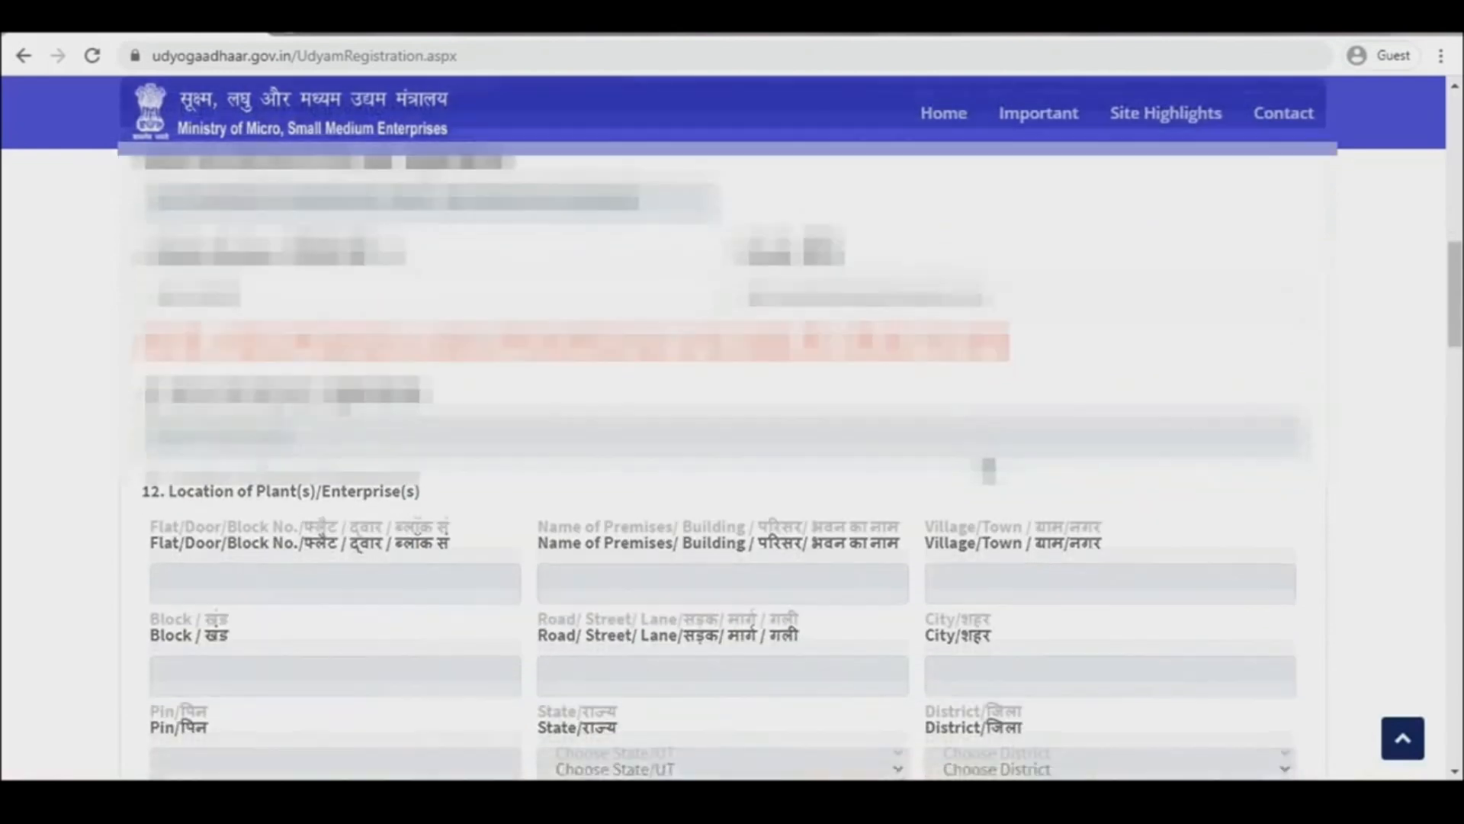
scroll(989, 468, "down", 1)
scroll(989, 469, "down", 1)
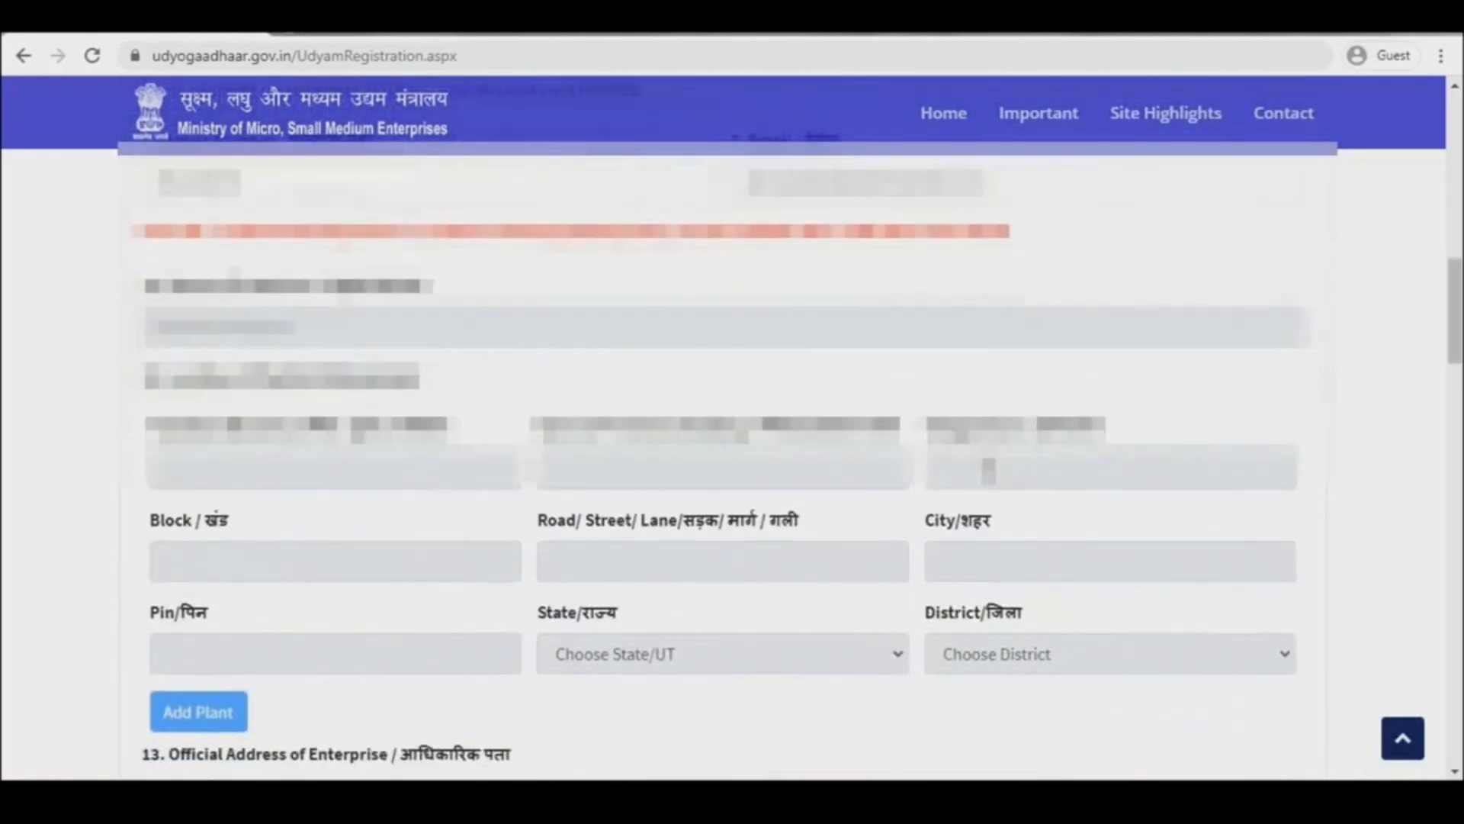
scroll(796, 427, "down", 1)
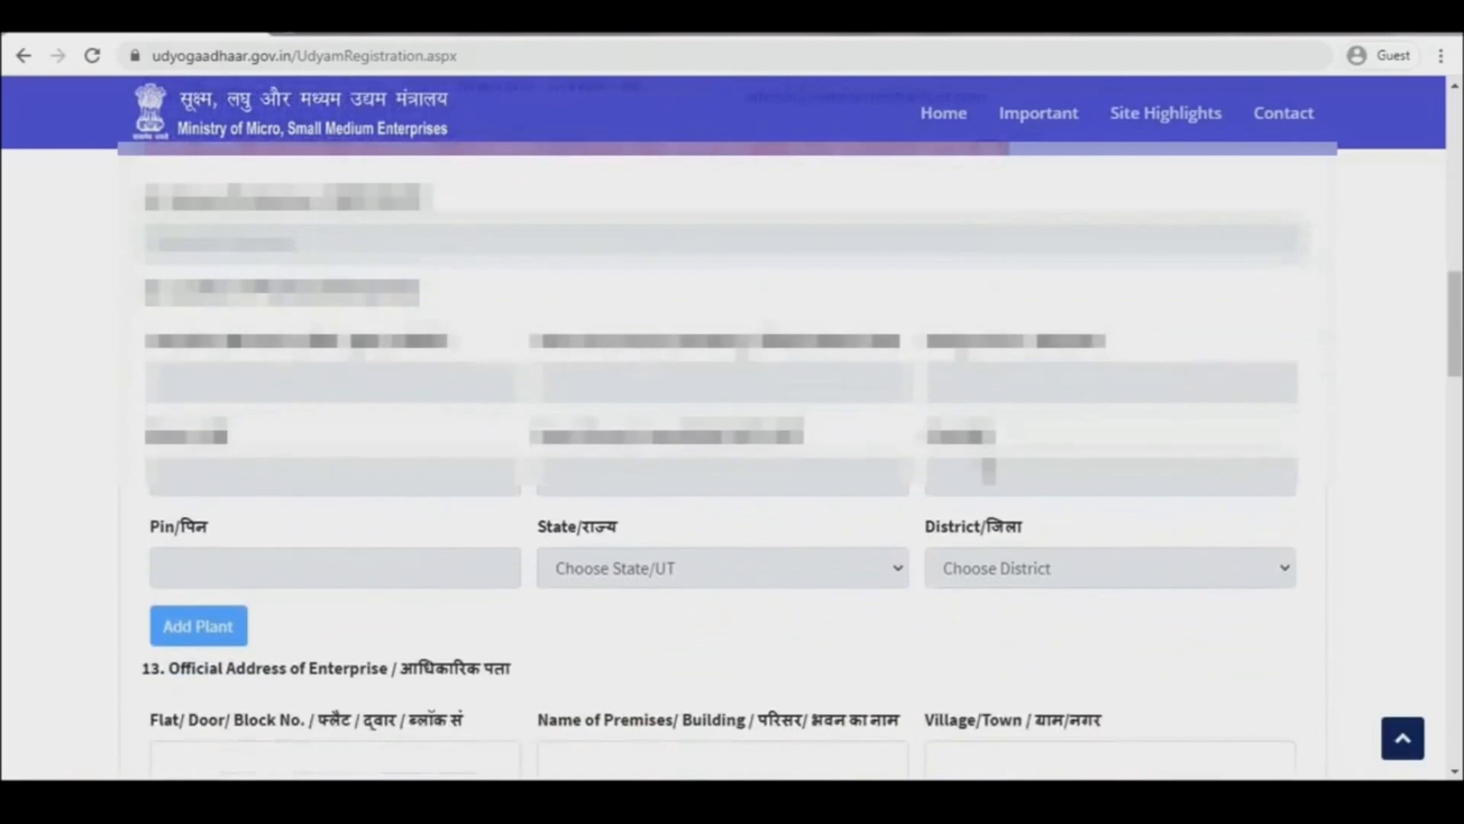
scroll(471, 305, "down", 2)
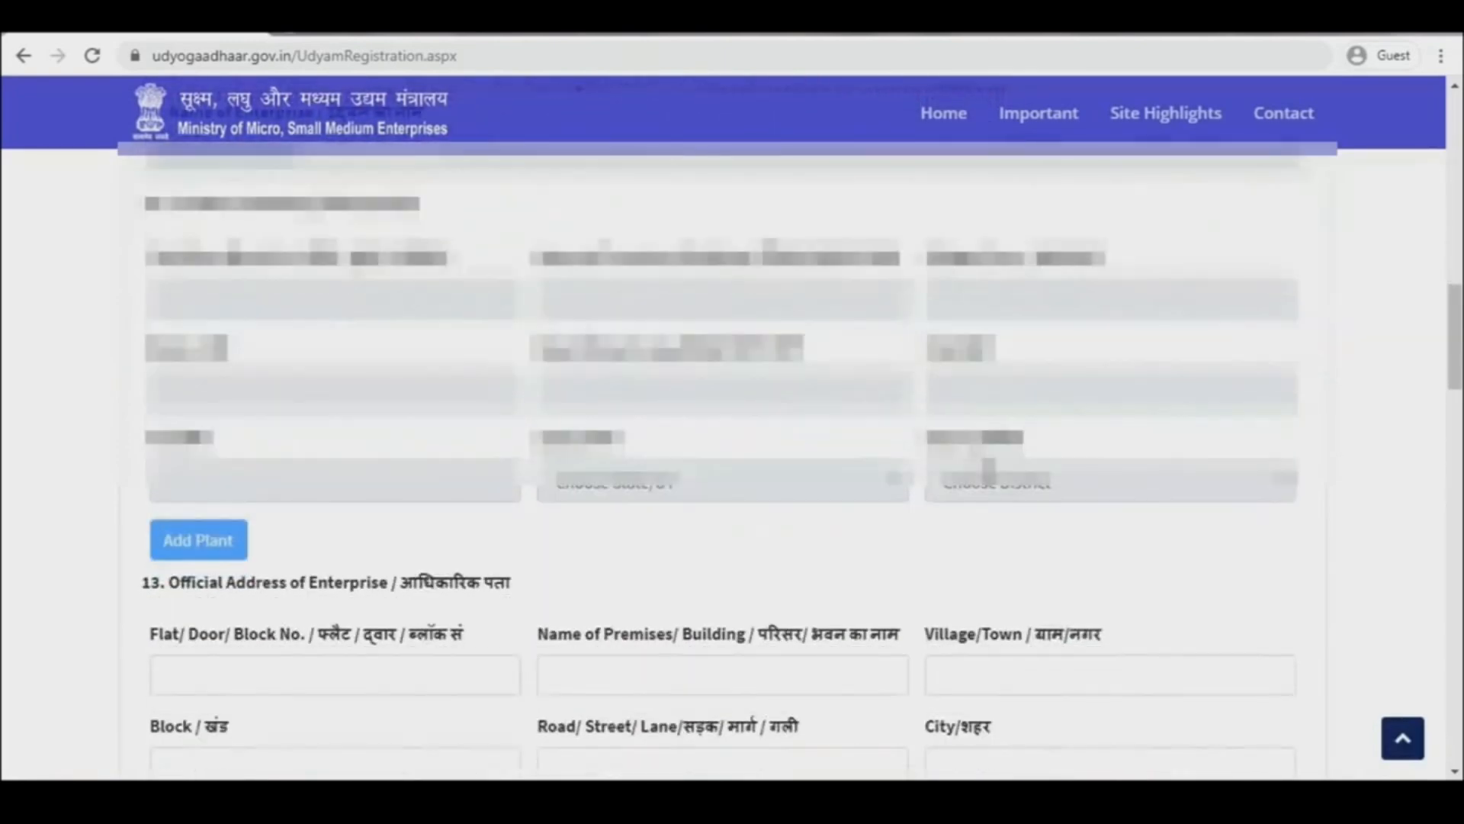
scroll(472, 307, "down", 2)
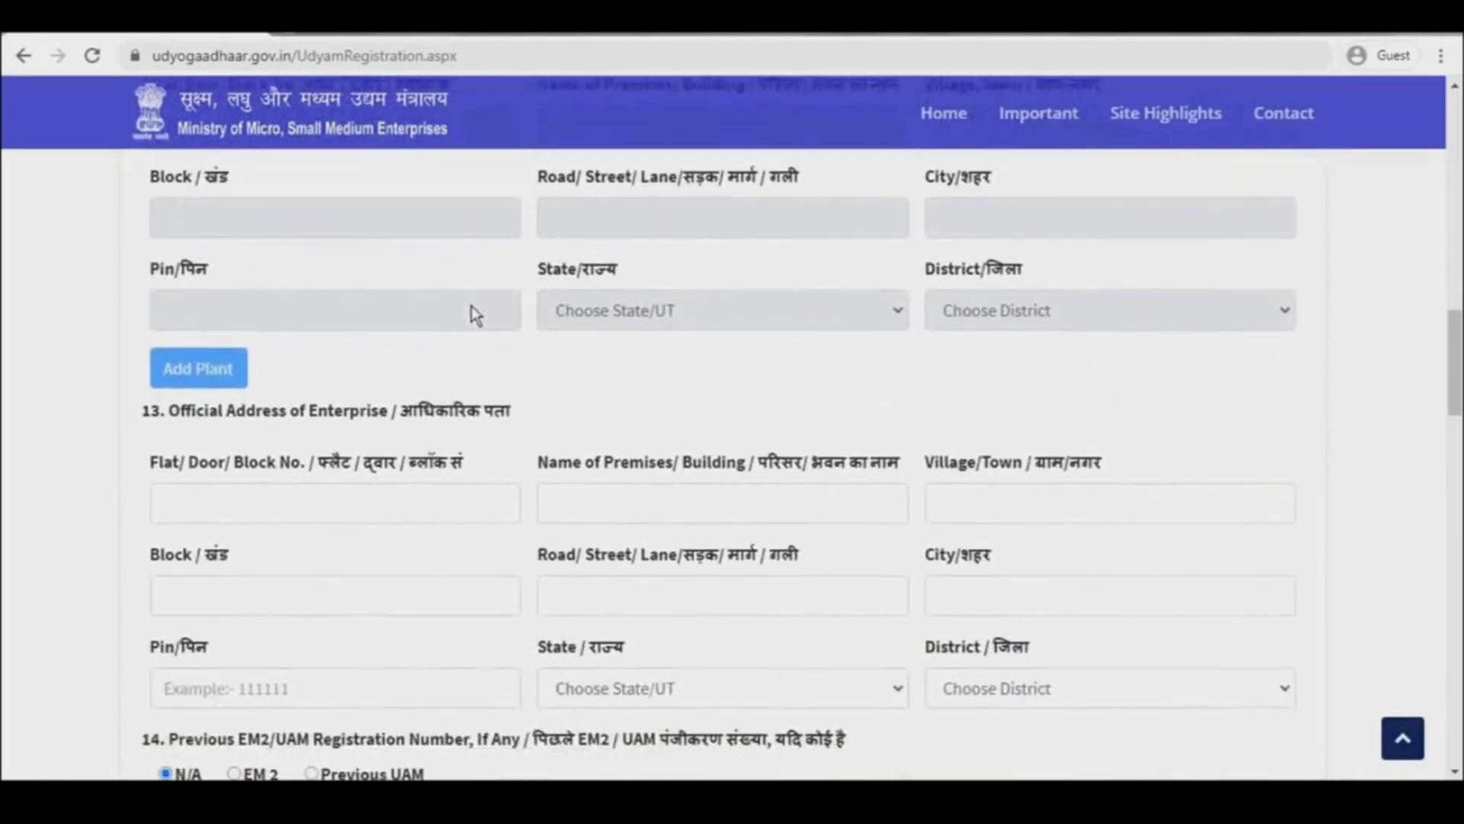
scroll(472, 305, "down", 1)
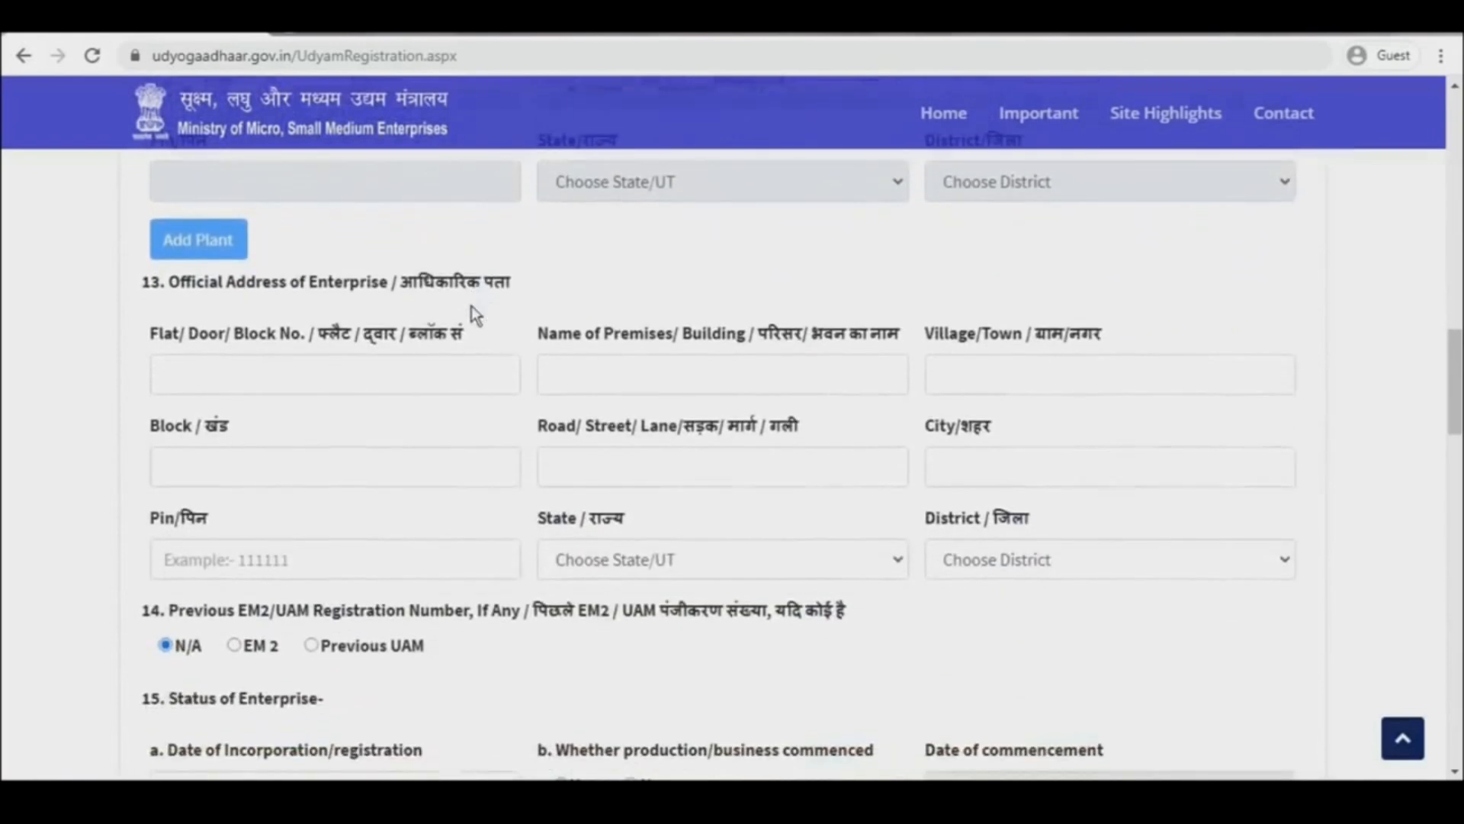
left_click(313, 377)
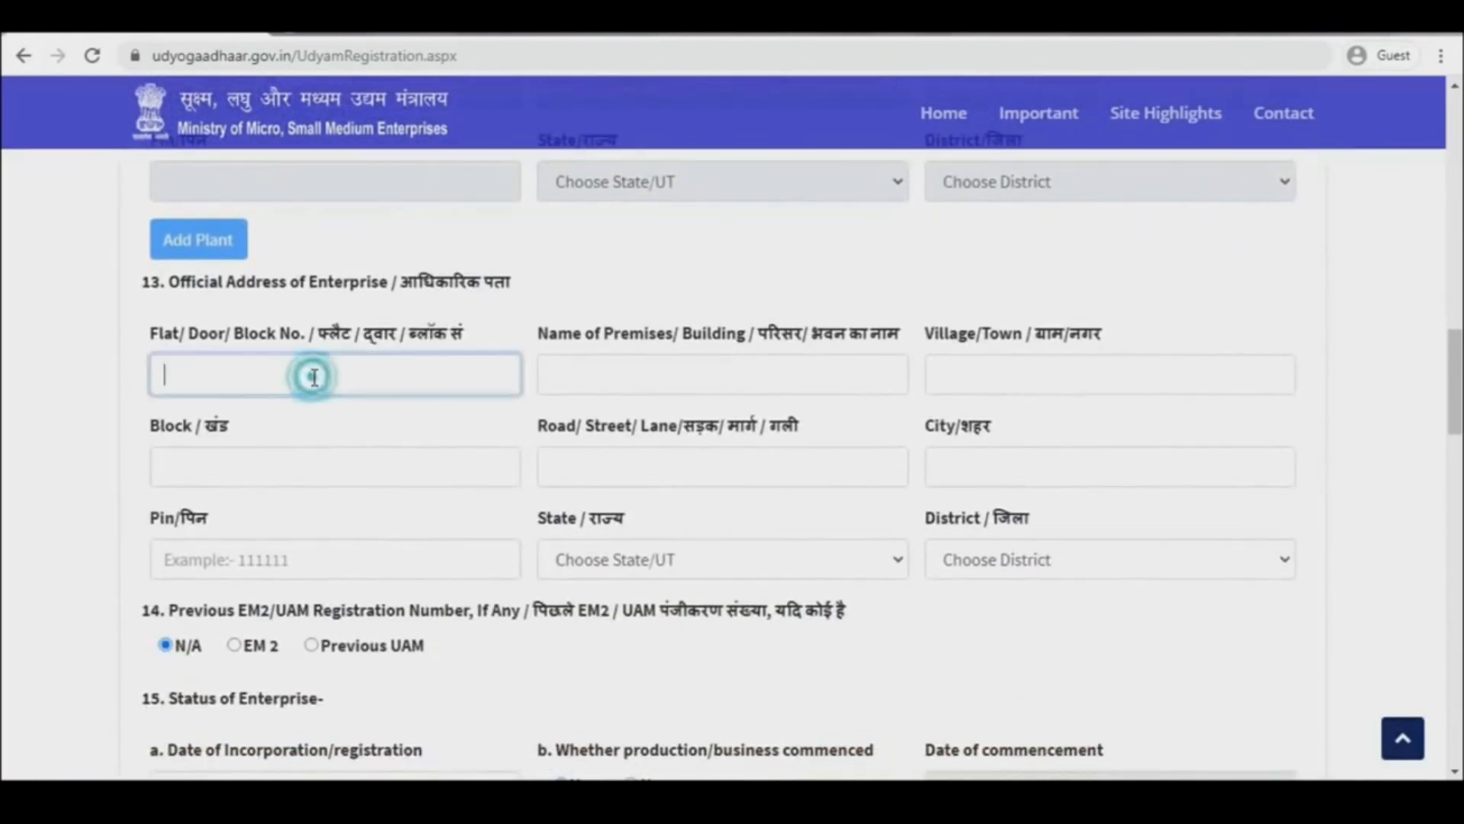
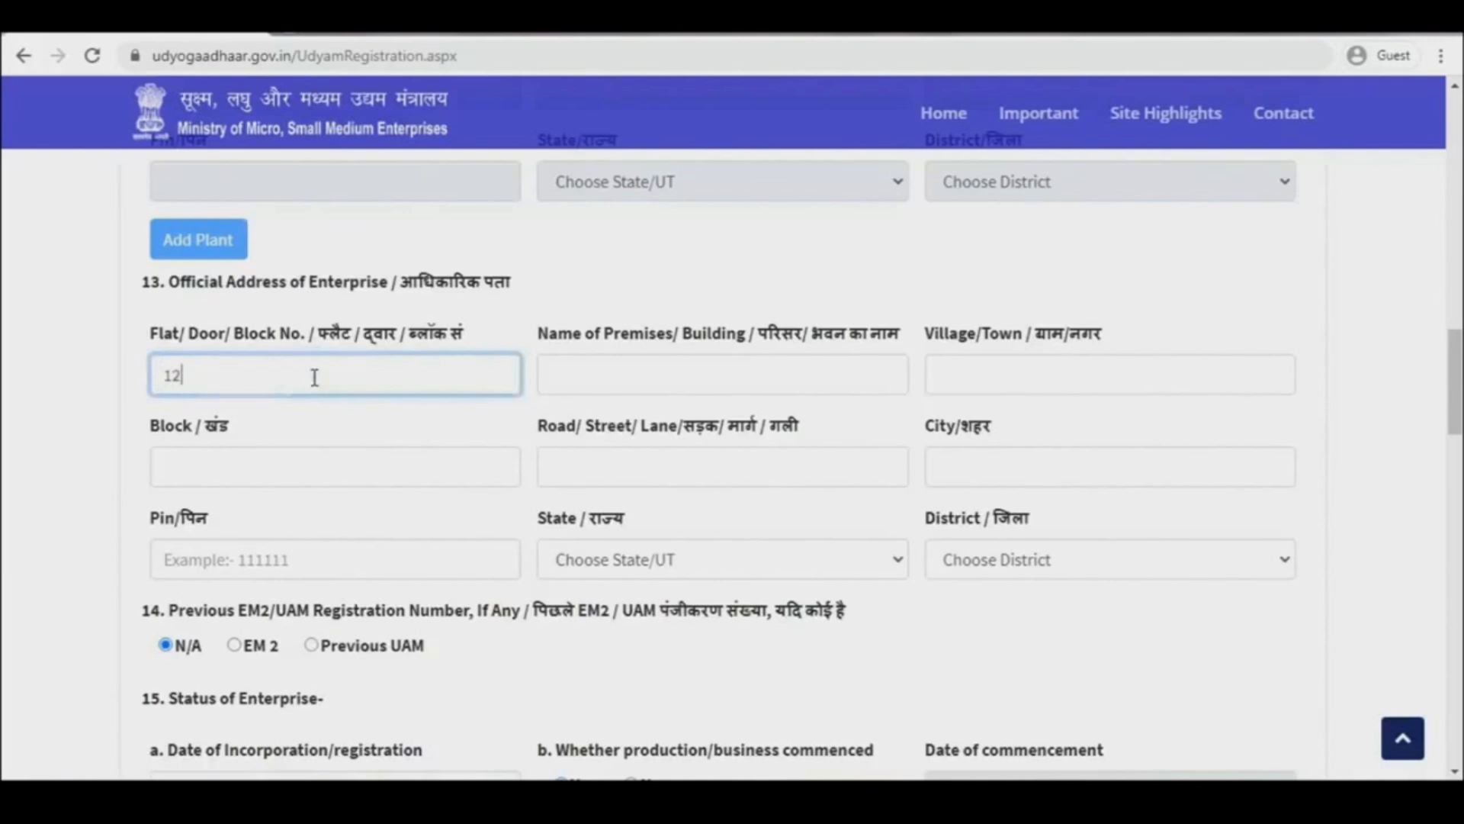
left_click(575, 380)
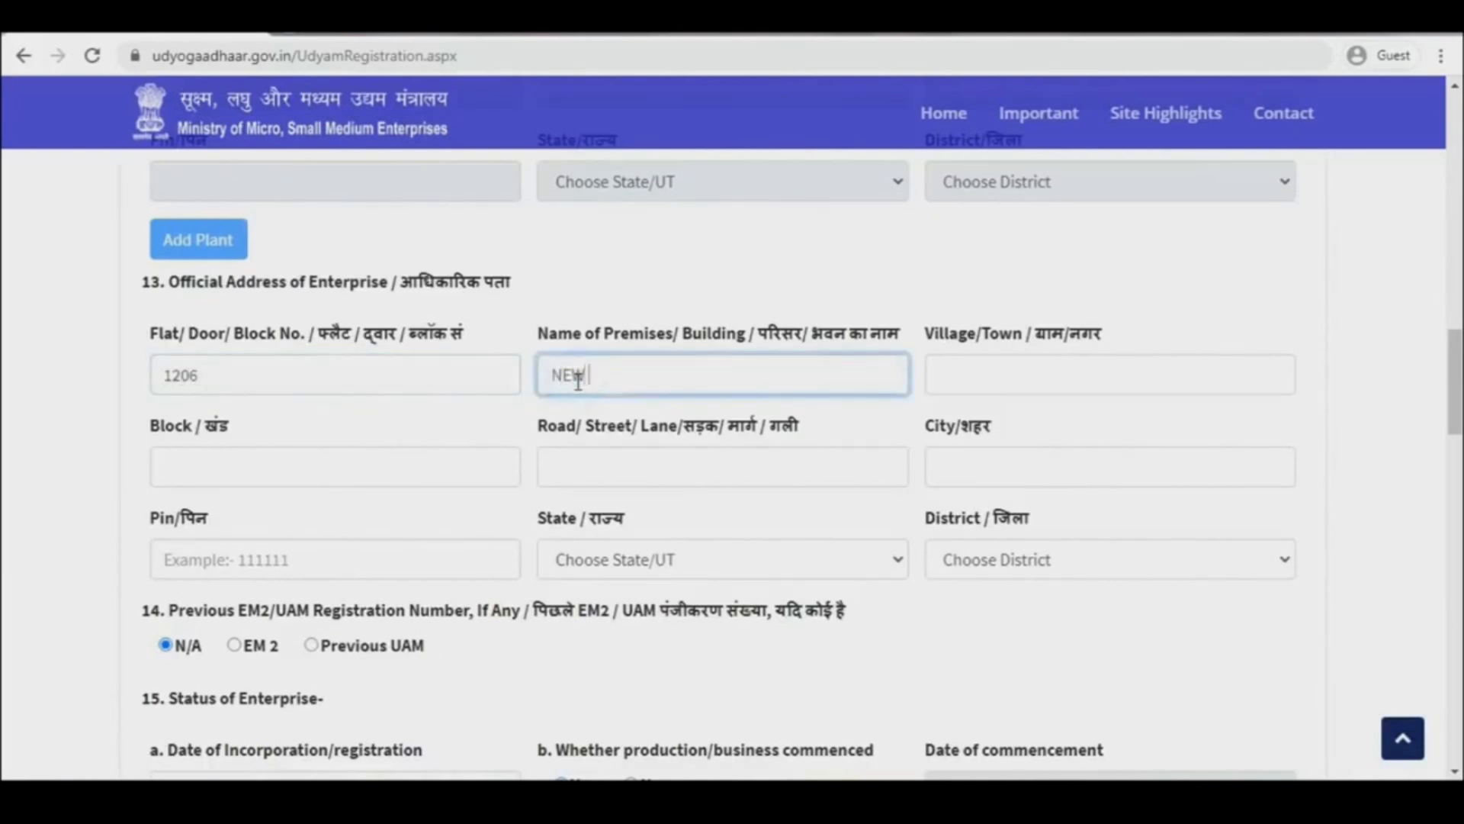
left_click(683, 471)
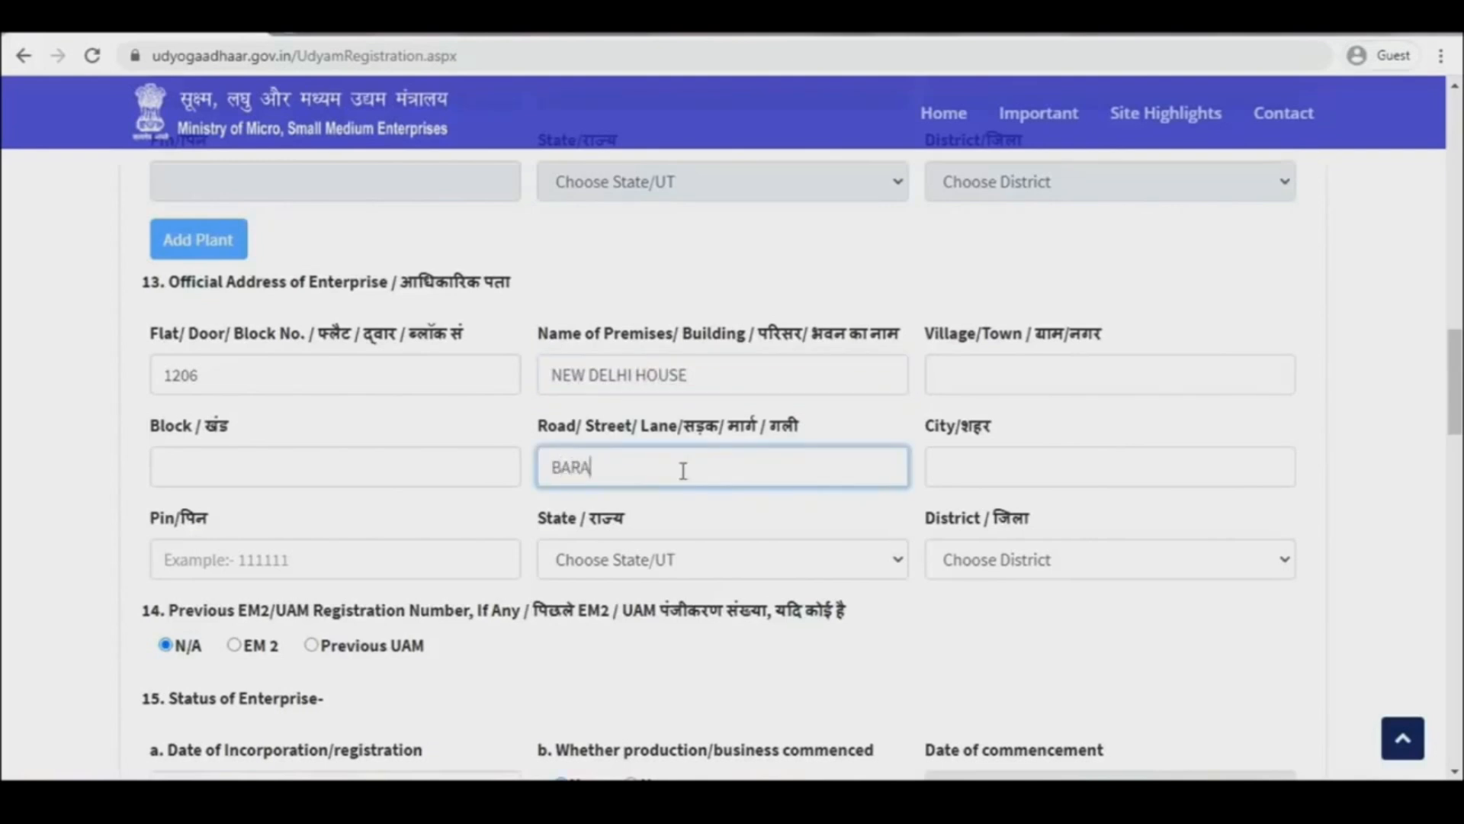
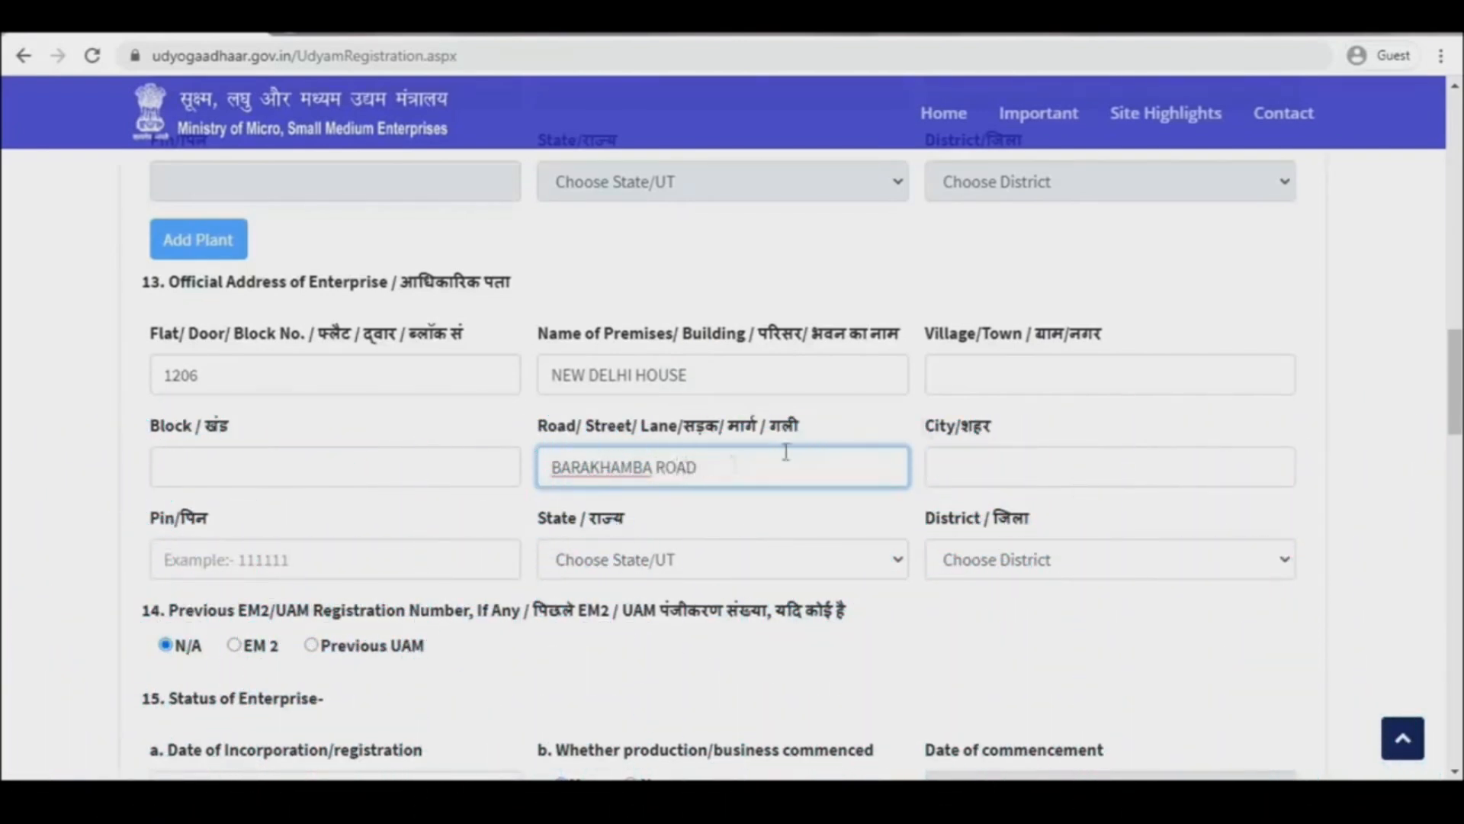
- Enter the city and PIN code, with state 10.DELHI and district 3.NEW DELHI
left_click(1002, 470)
type("DELHI")
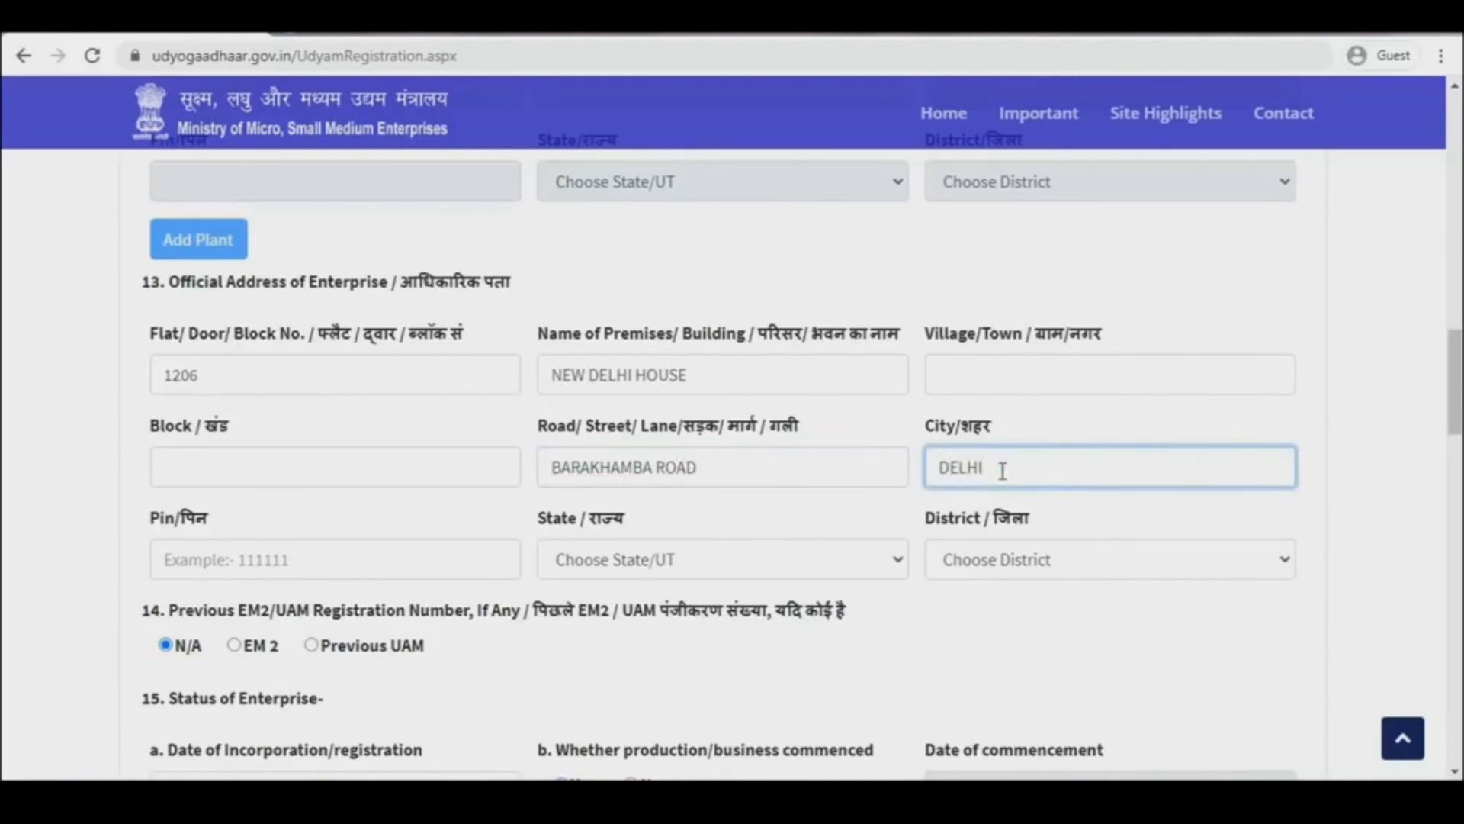
left_click(282, 557)
type("110001")
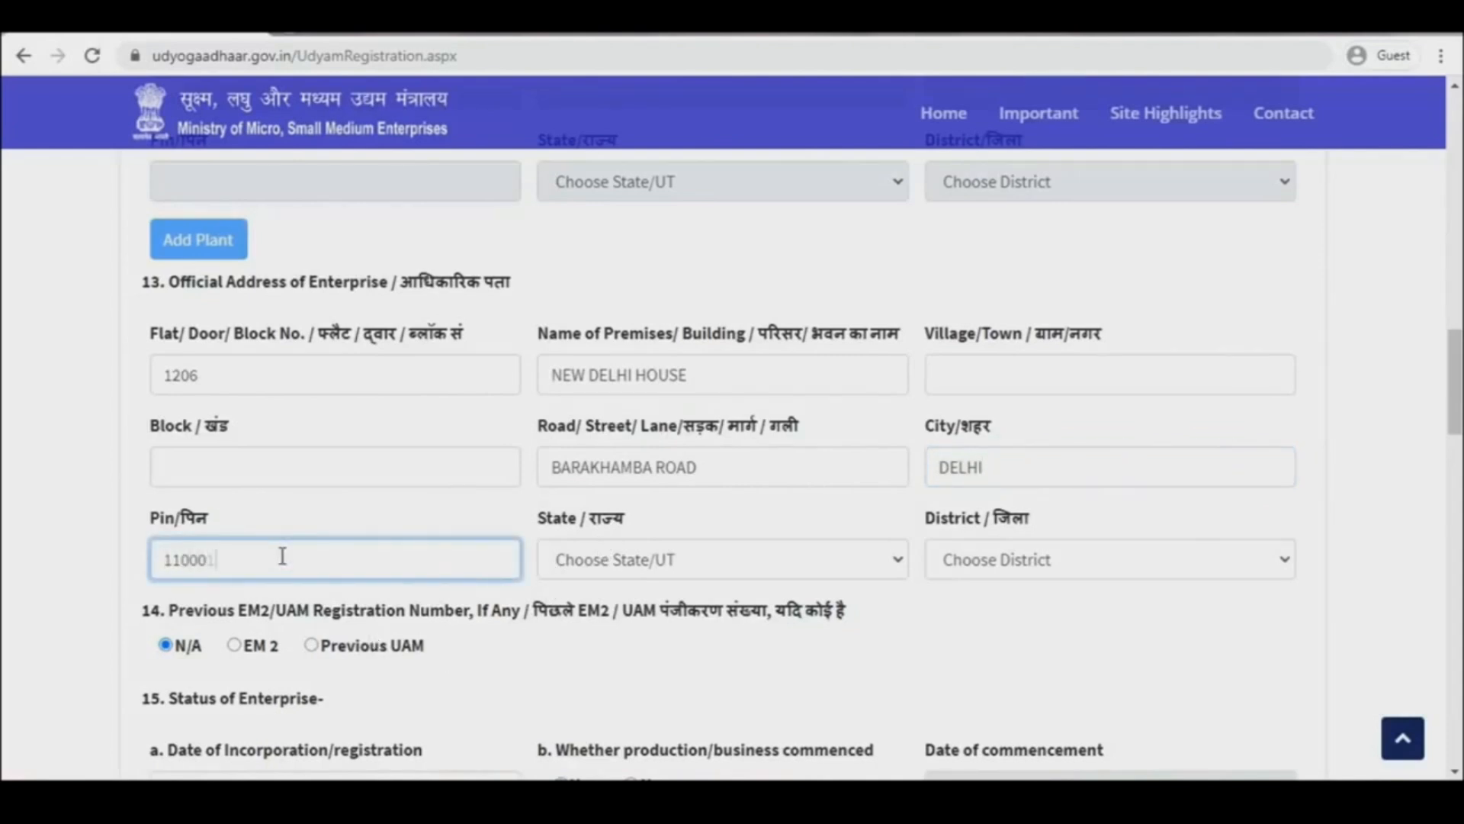
left_click(633, 559)
left_click(801, 305)
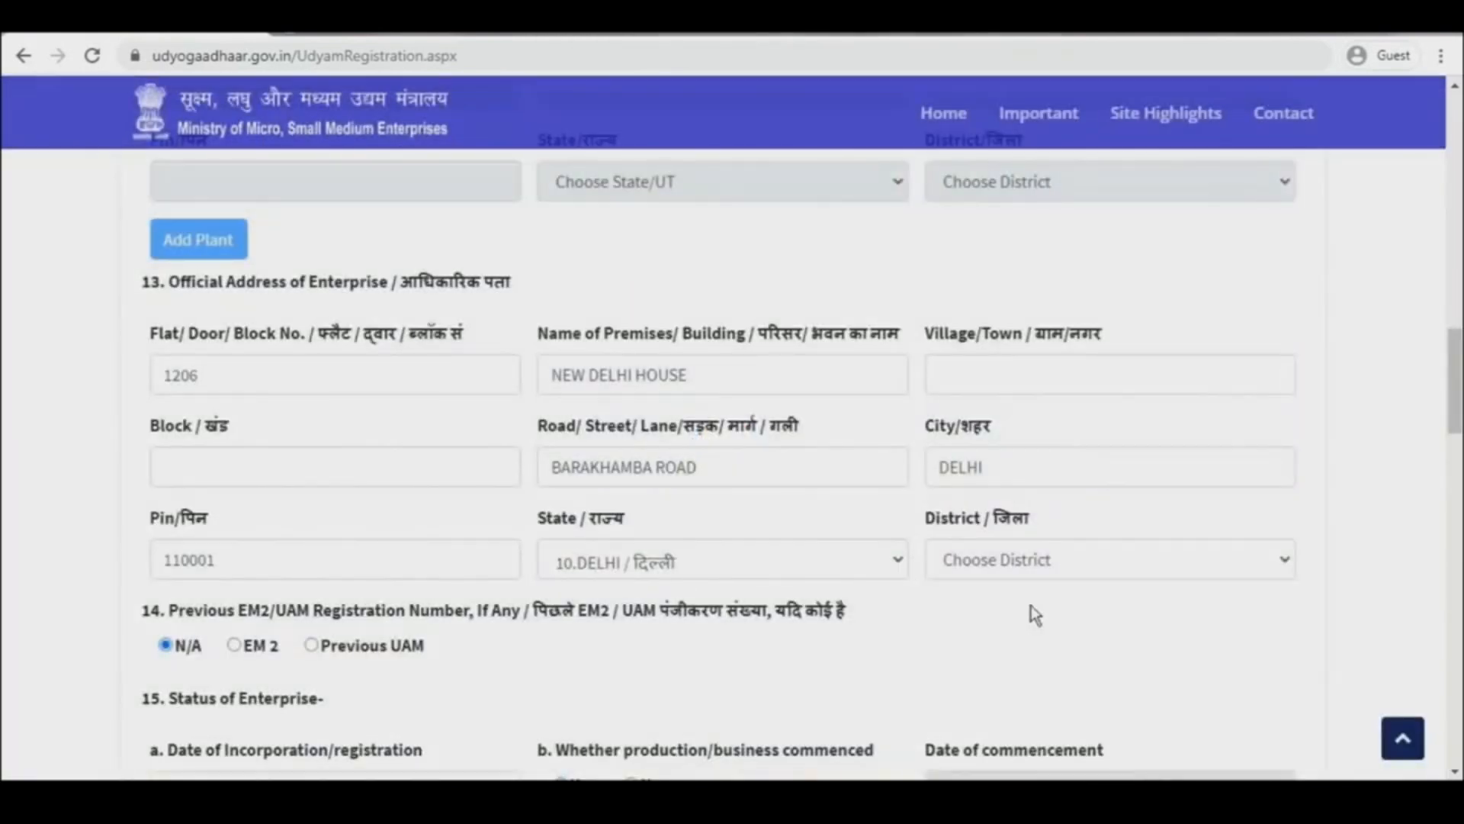
left_click(1026, 567)
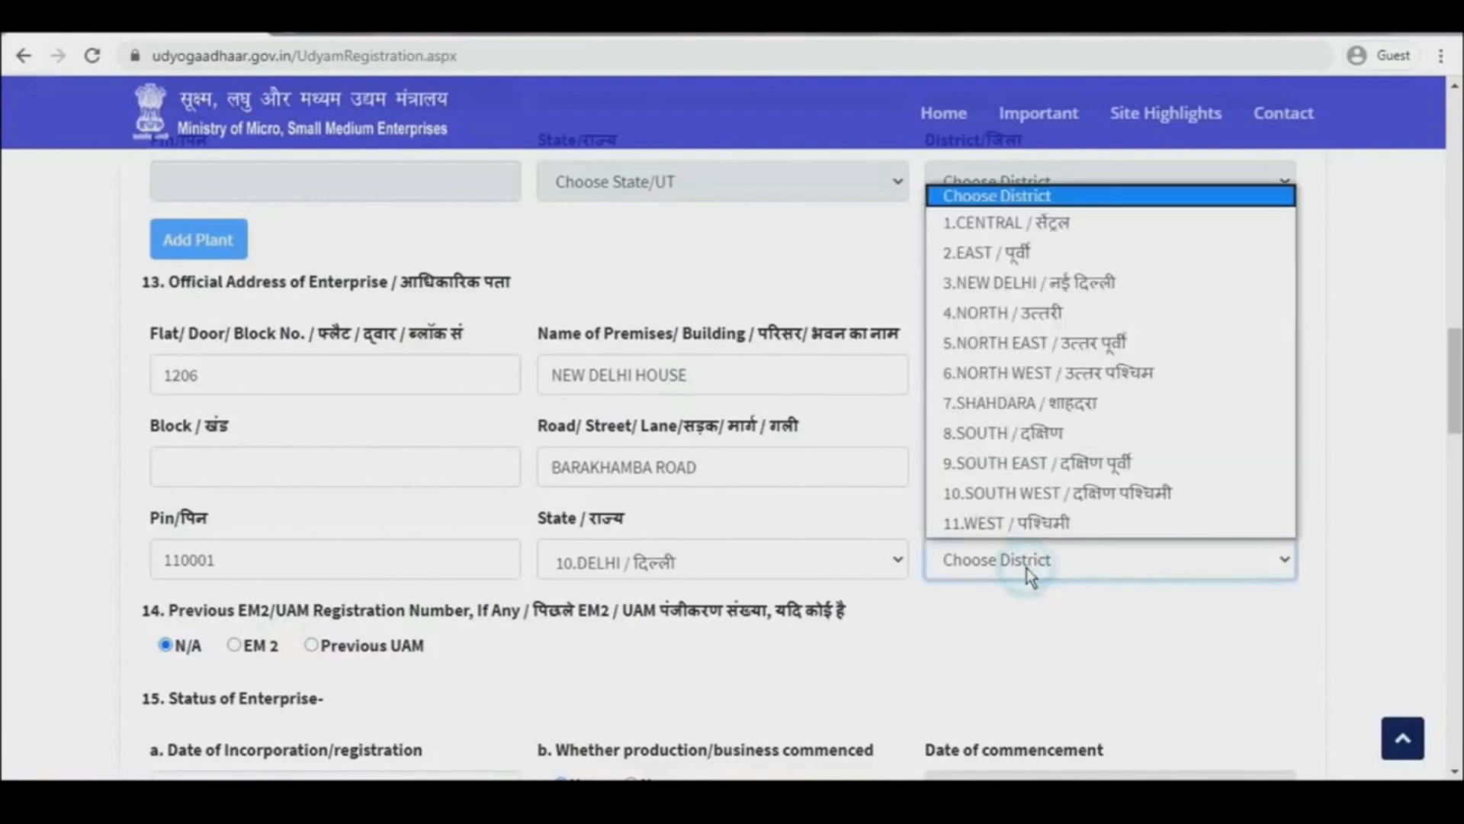
left_click(1002, 282)
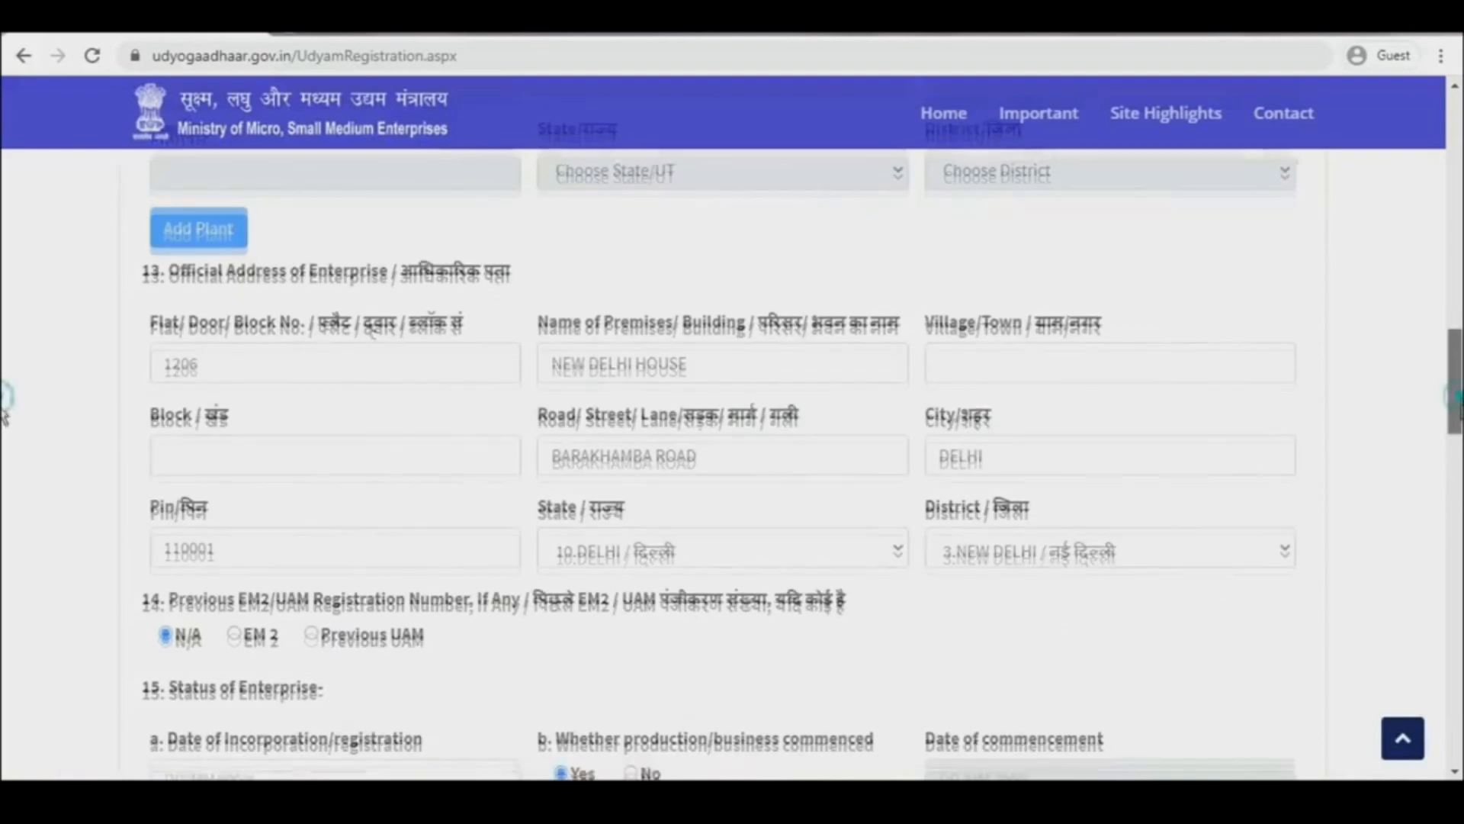
- Set the date of incorporation/registration to 11/08/2011
scroll(4, 411, "down", 3)
scroll(4, 450, "down", 2)
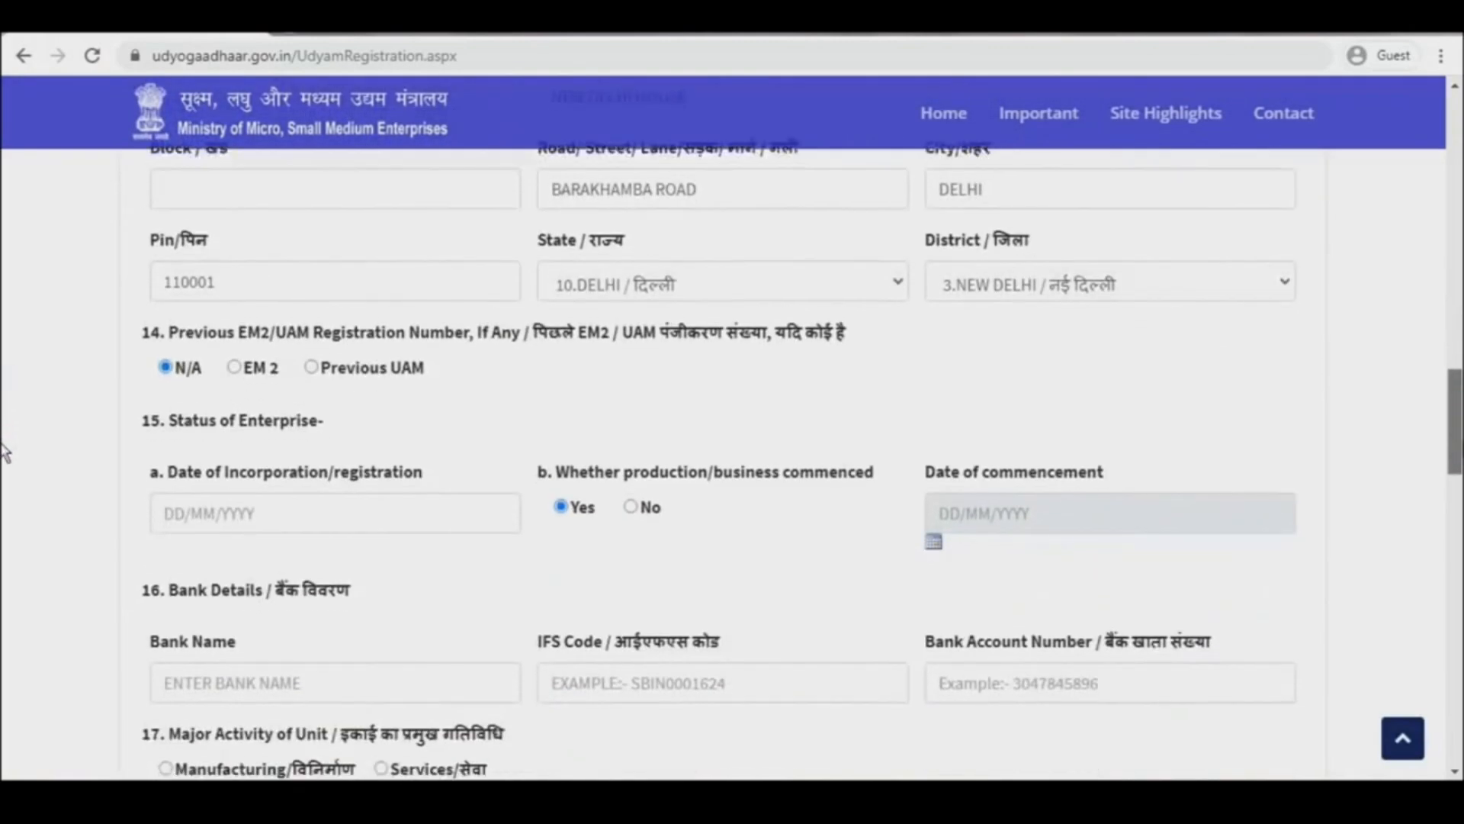
scroll(3, 467, "down", 1)
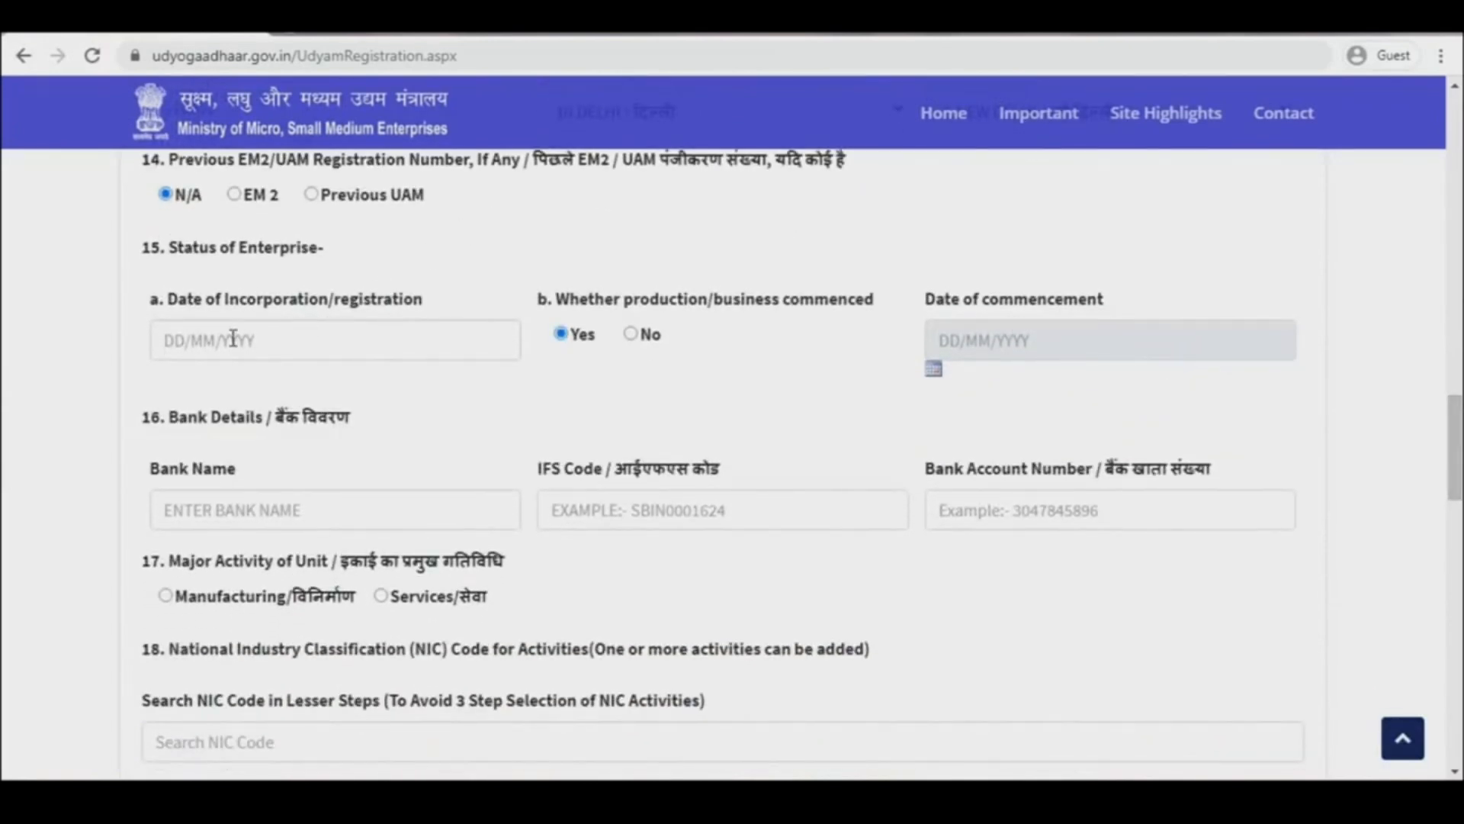
left_click(208, 339)
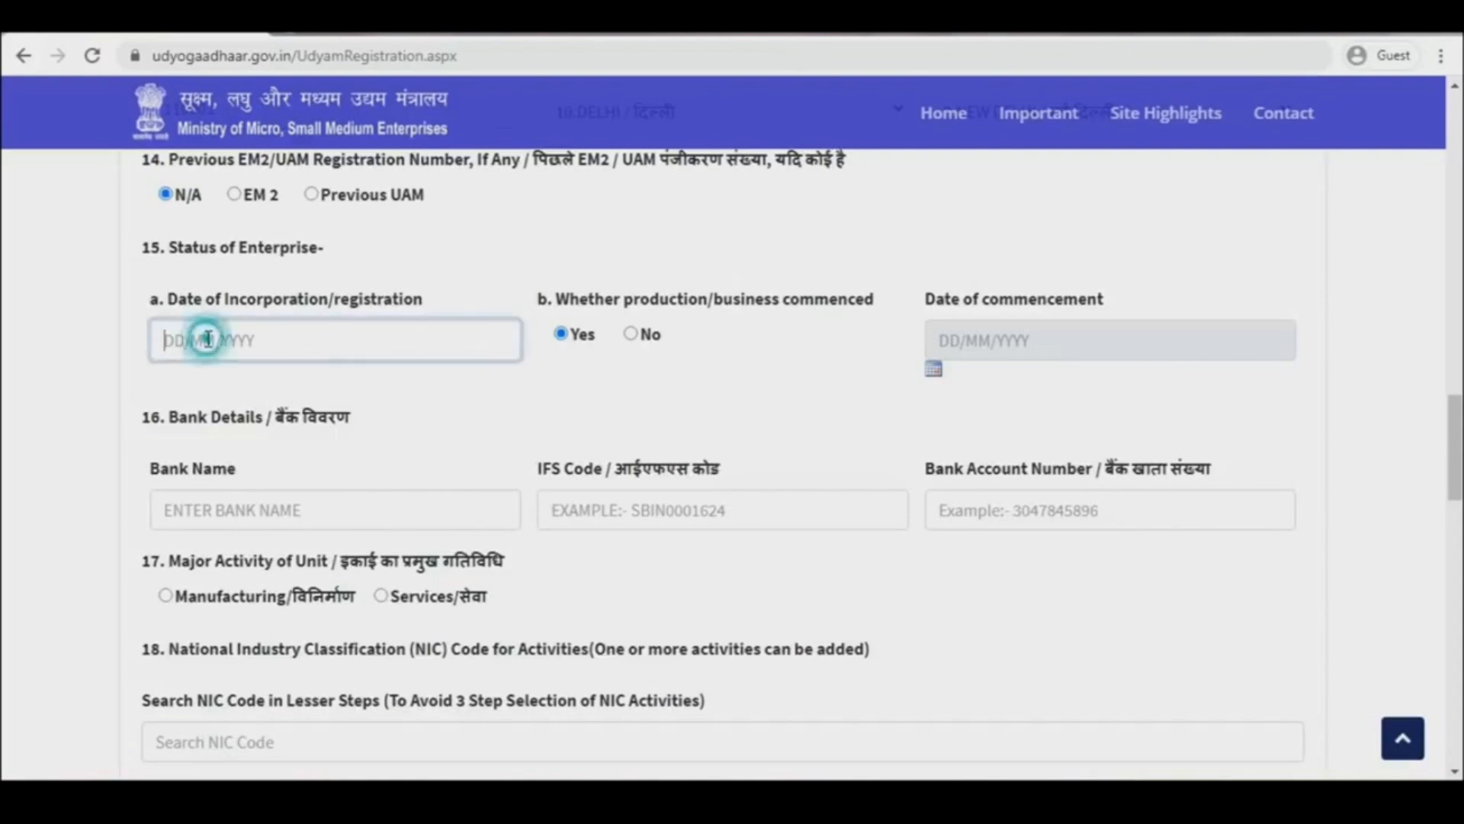
type("11/08/2011")
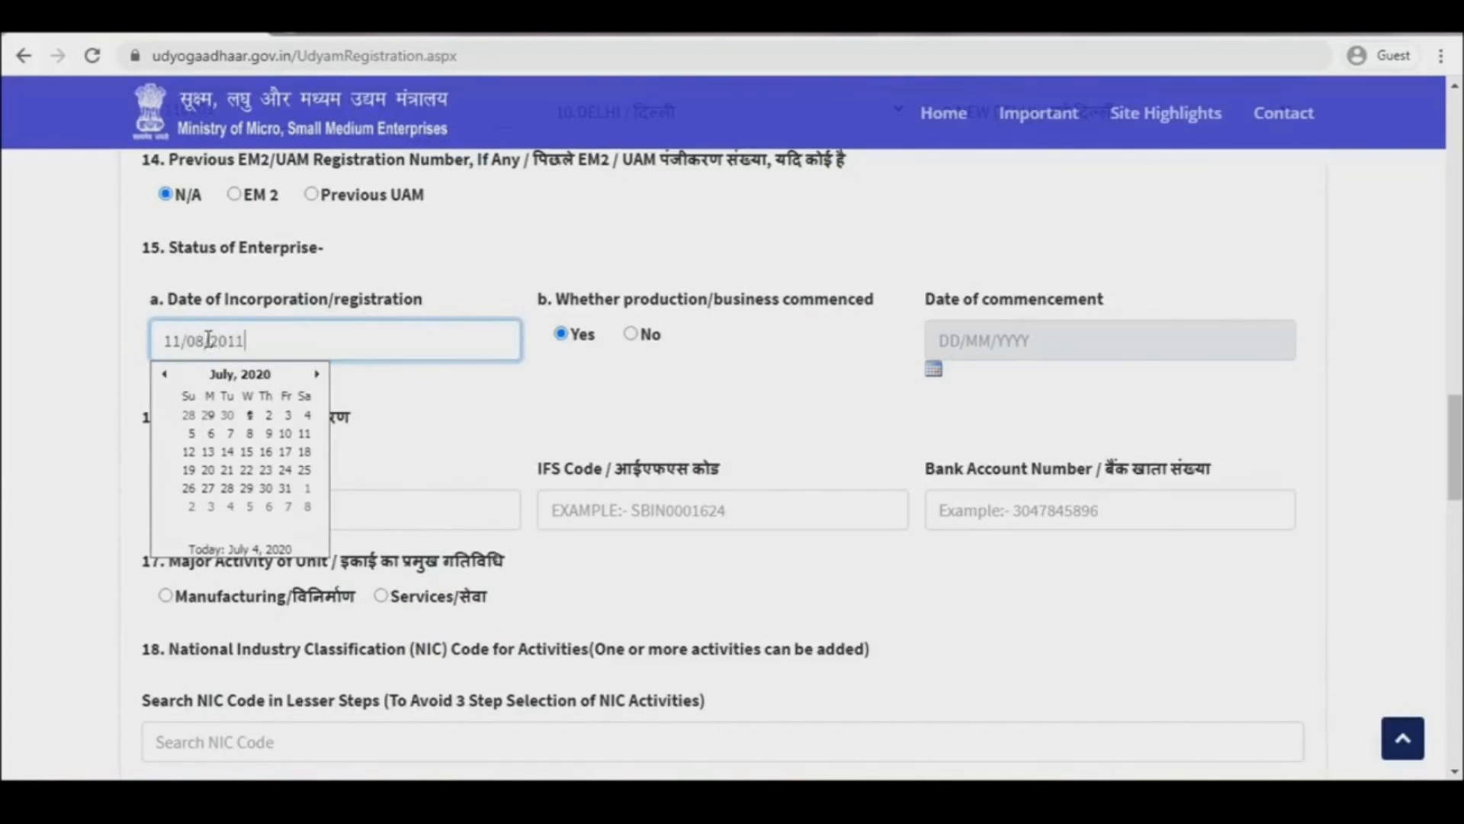
left_click(565, 400)
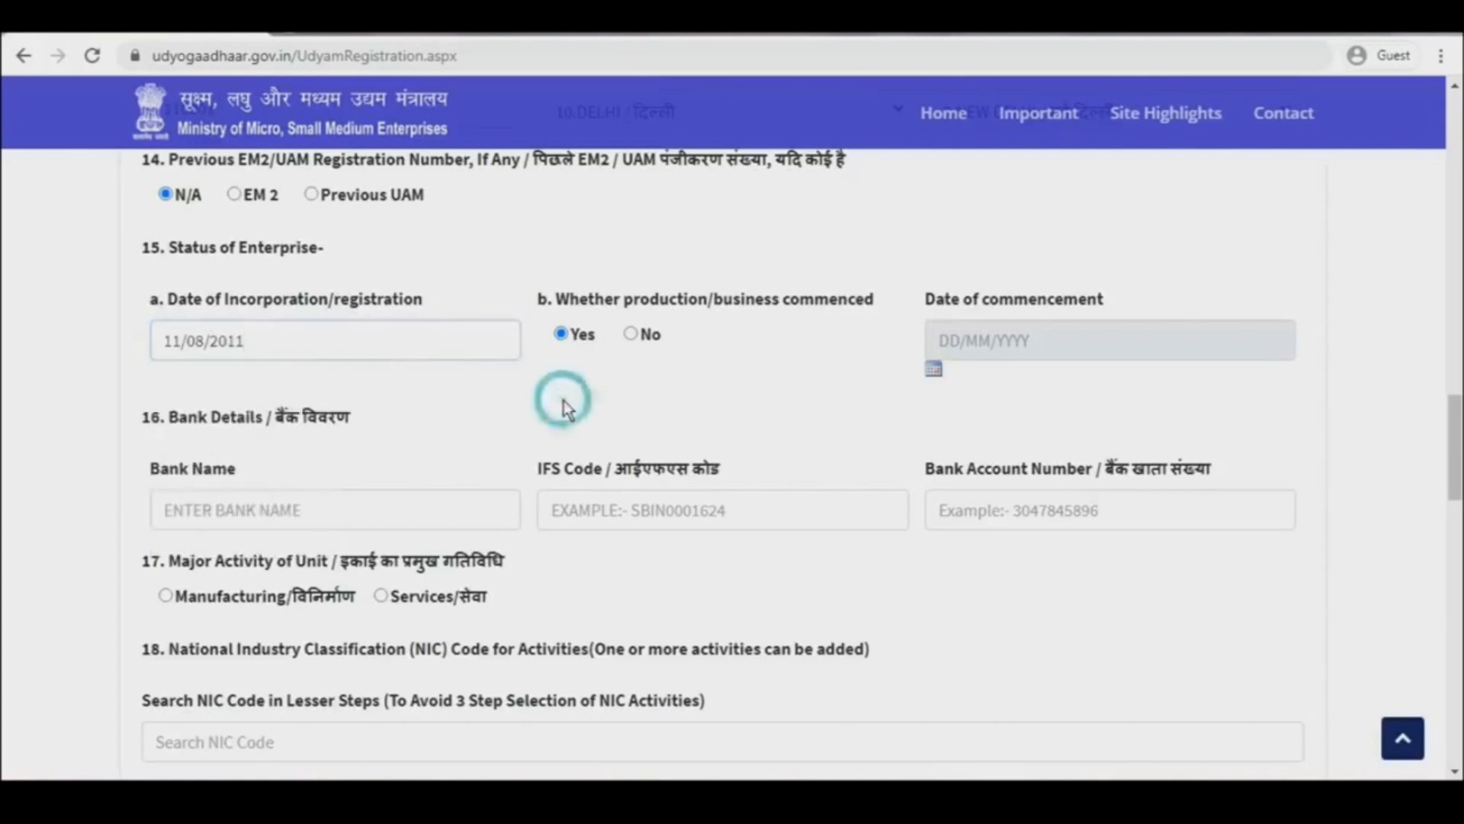
left_click(271, 509)
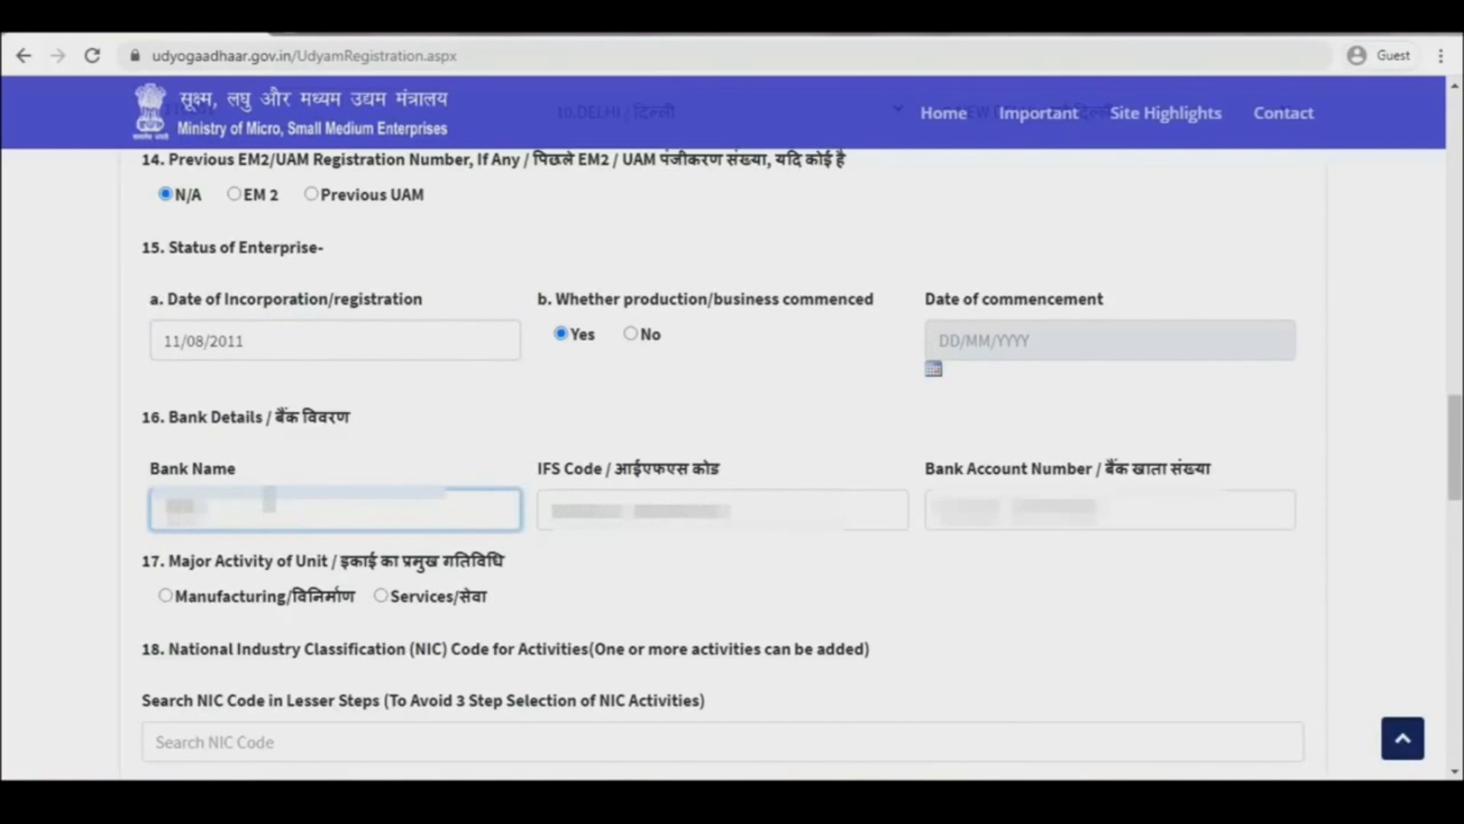
- Fill in the bank name, IFS code and account number, and set major activity to Services
type("BANK OF")
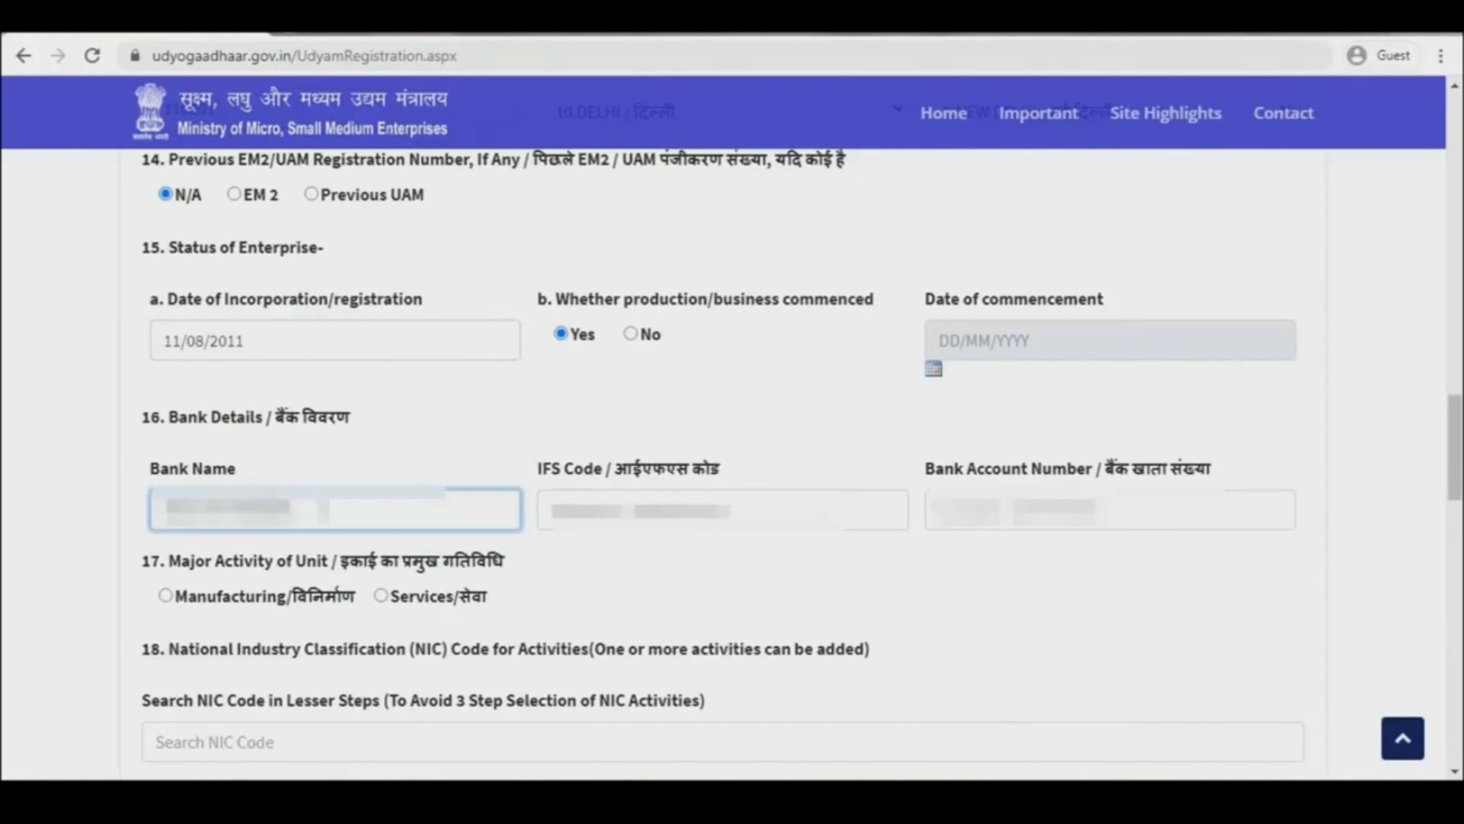
left_click(587, 508)
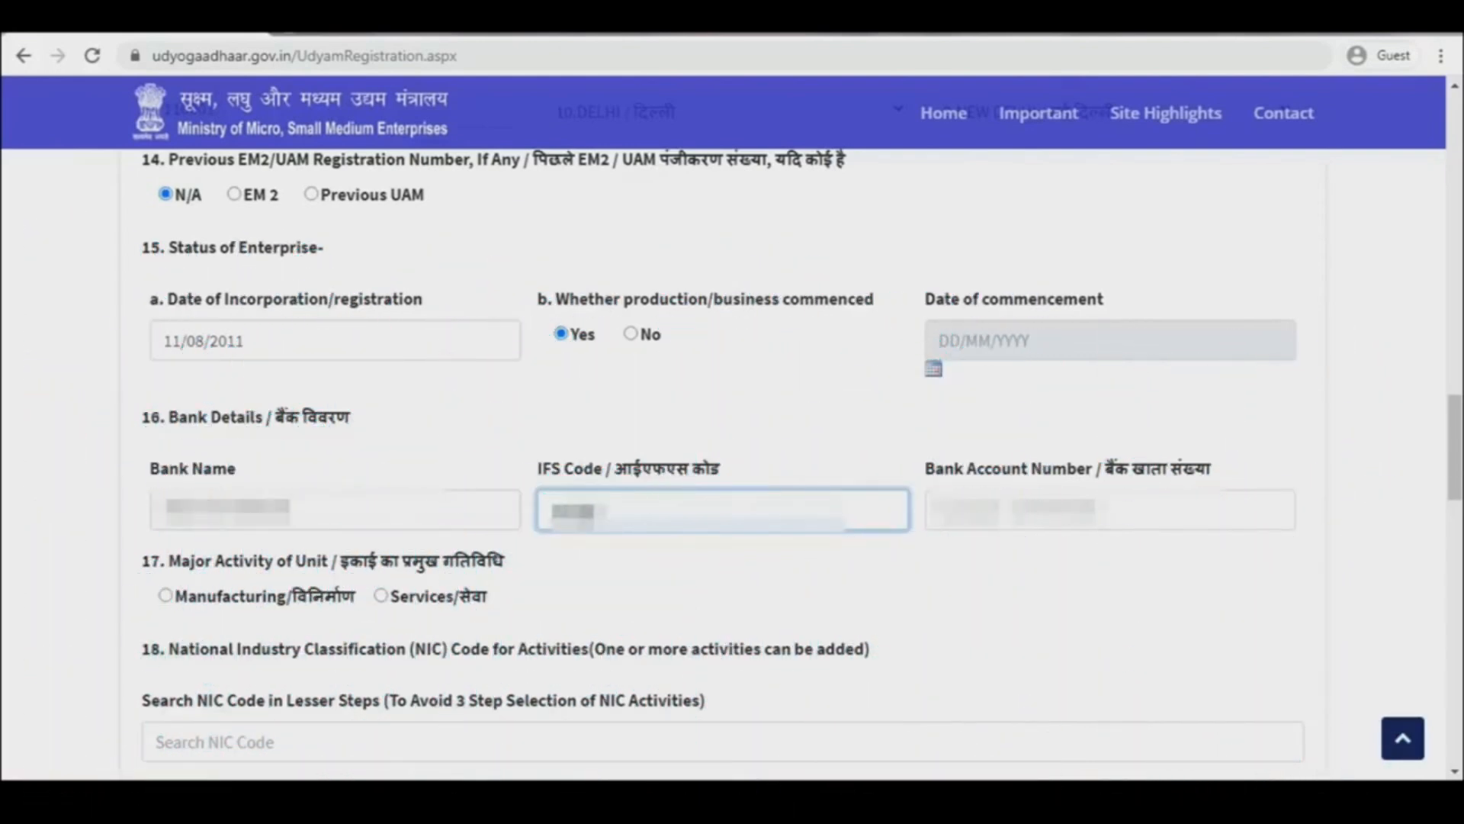
type("0000")
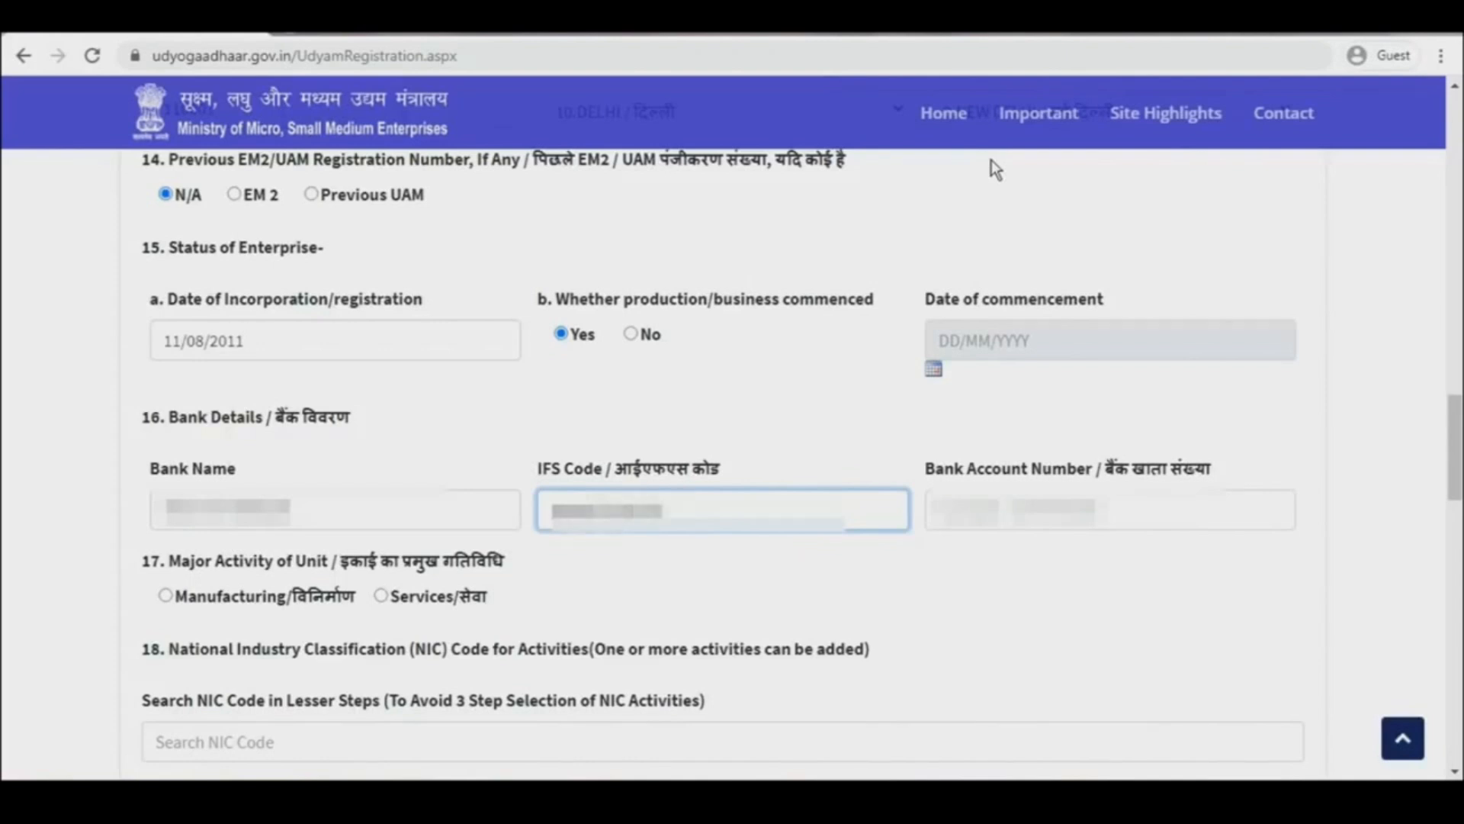
left_click(1020, 505)
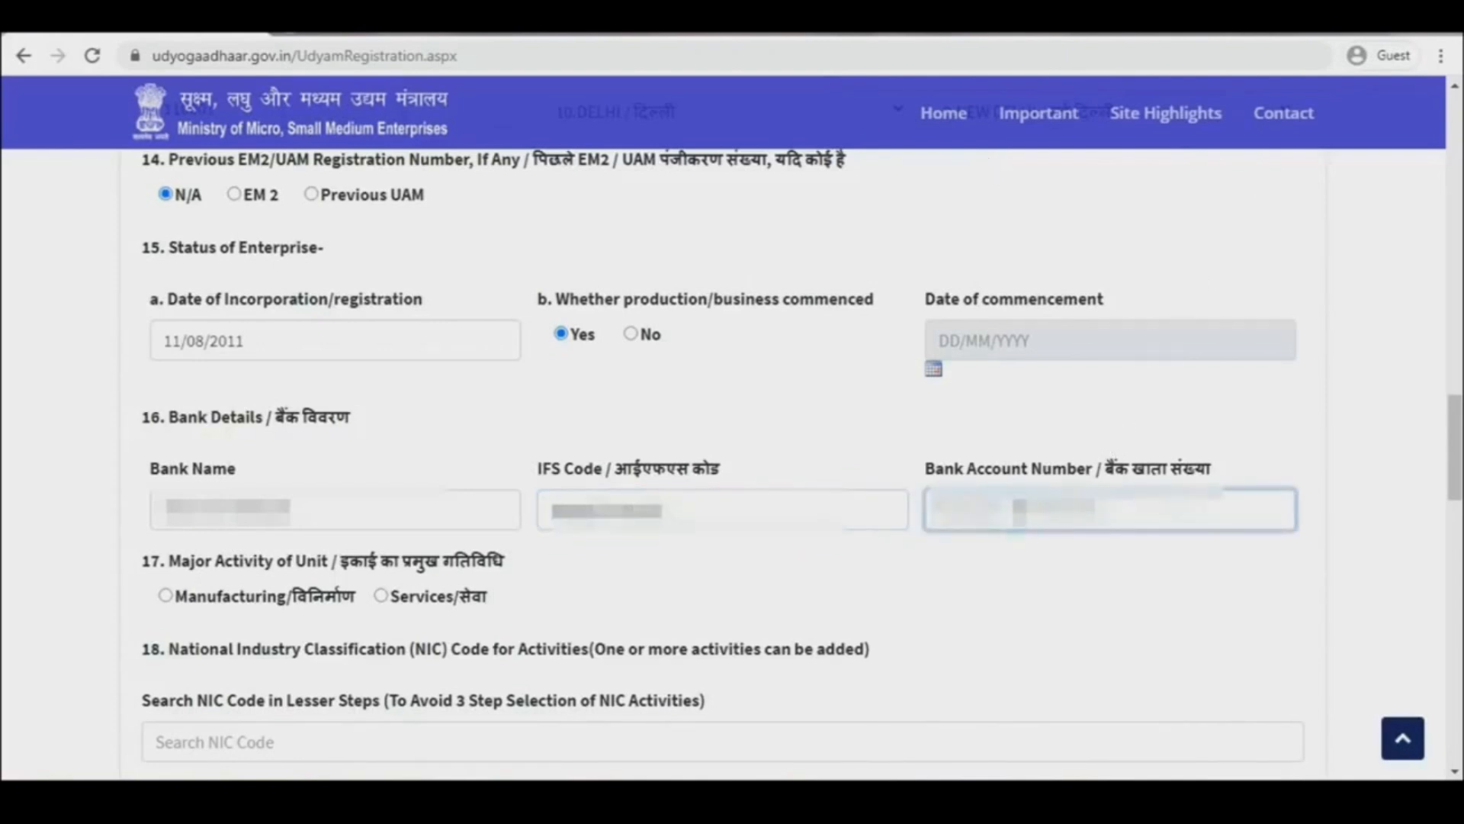
type("0")
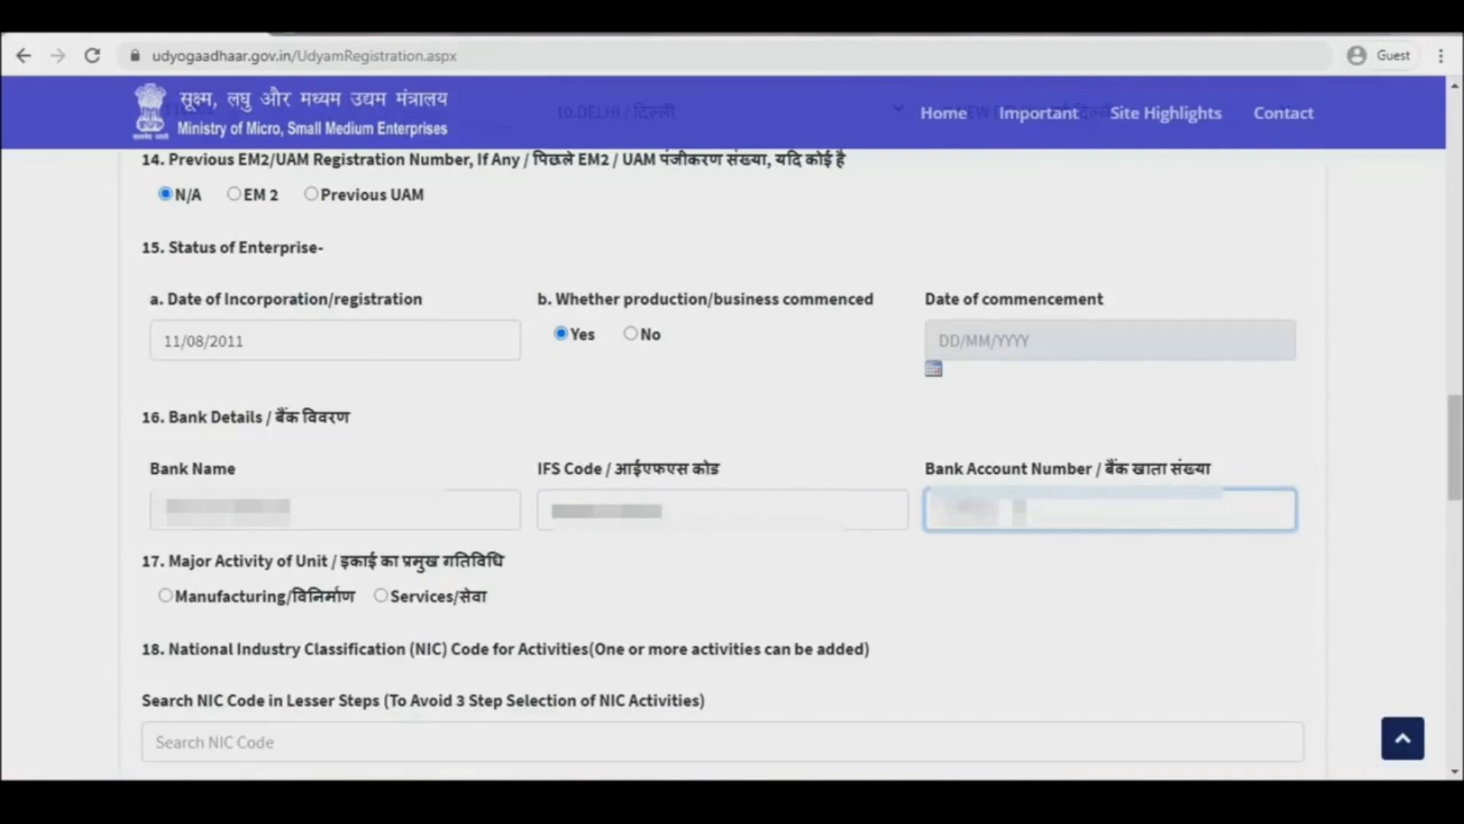
type("00")
left_click(381, 596)
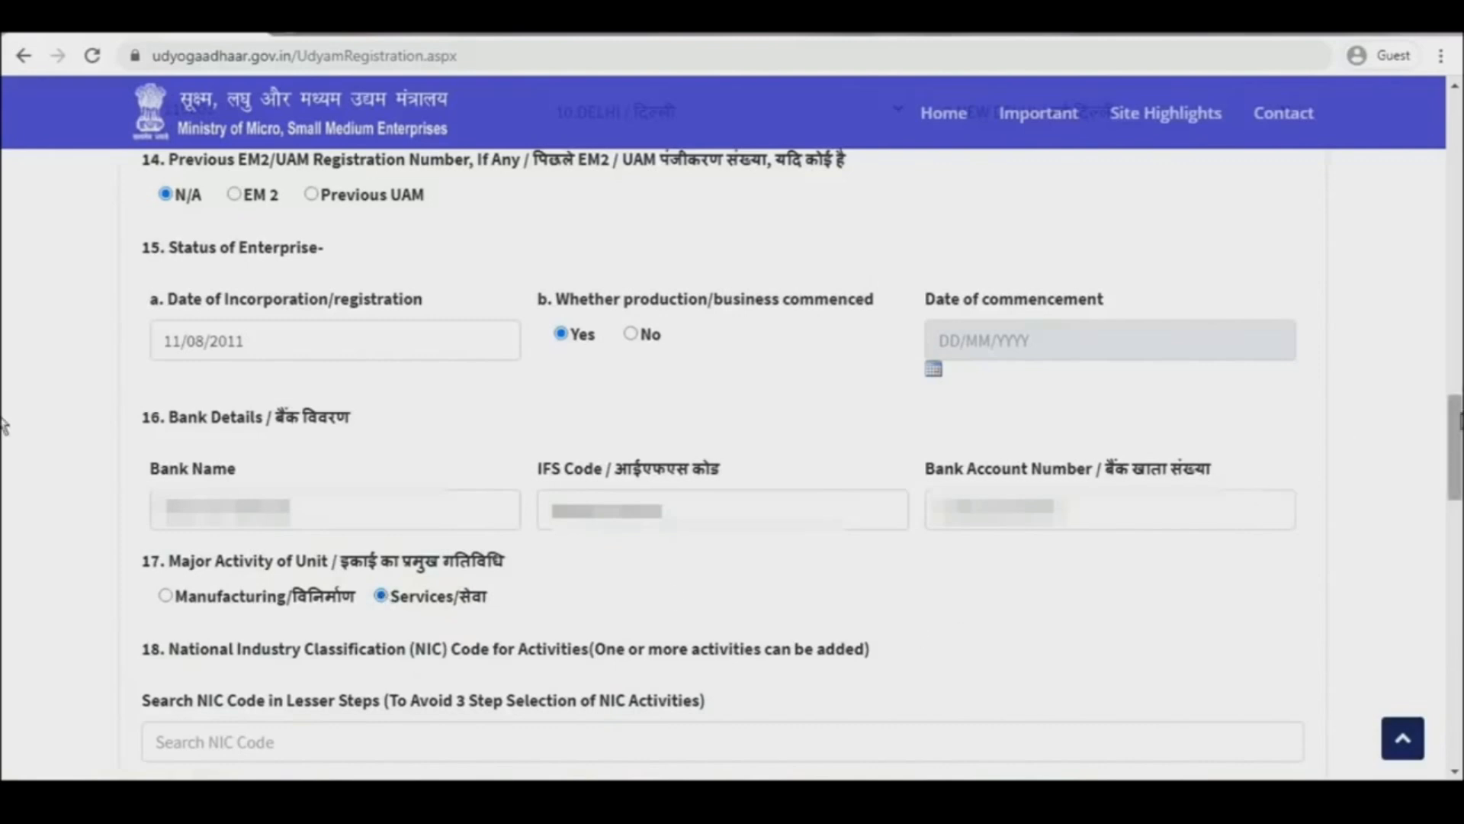
- Choose the NIC activity type and set the 2-digit NIC code to 32-Other manufacturing
scroll(3, 424, "down", 5)
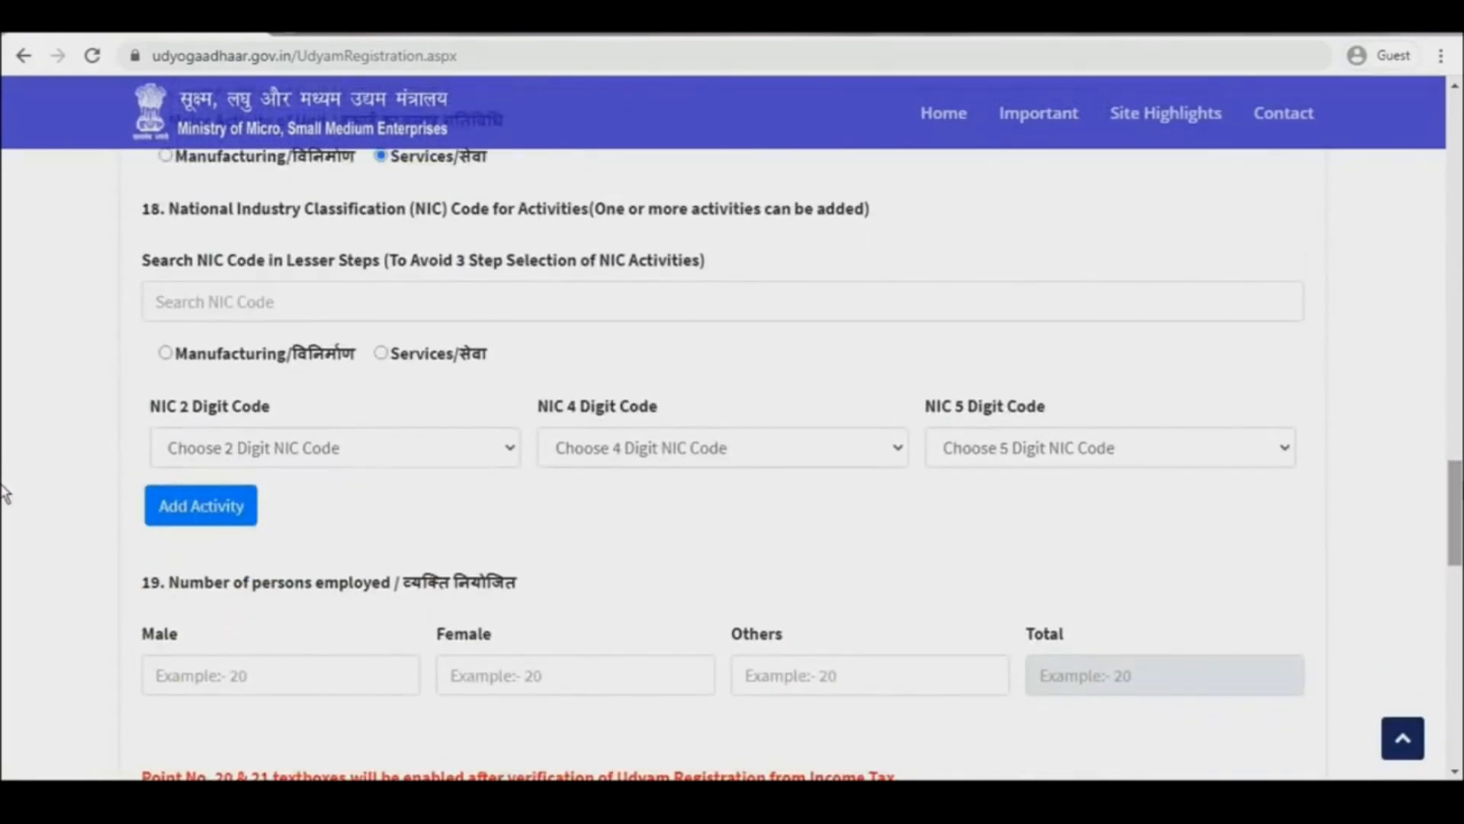
left_click(377, 354)
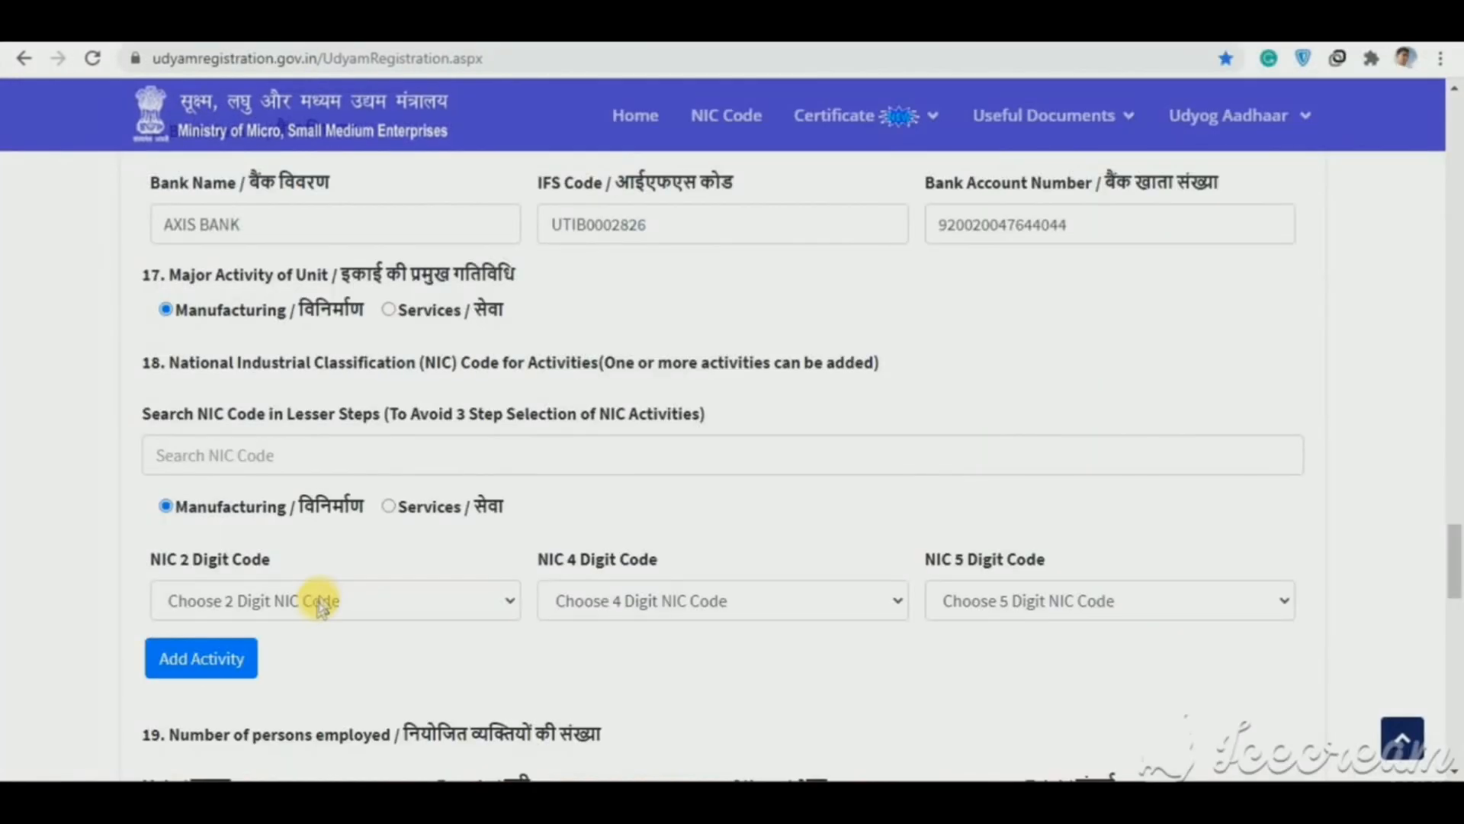
left_click(317, 601)
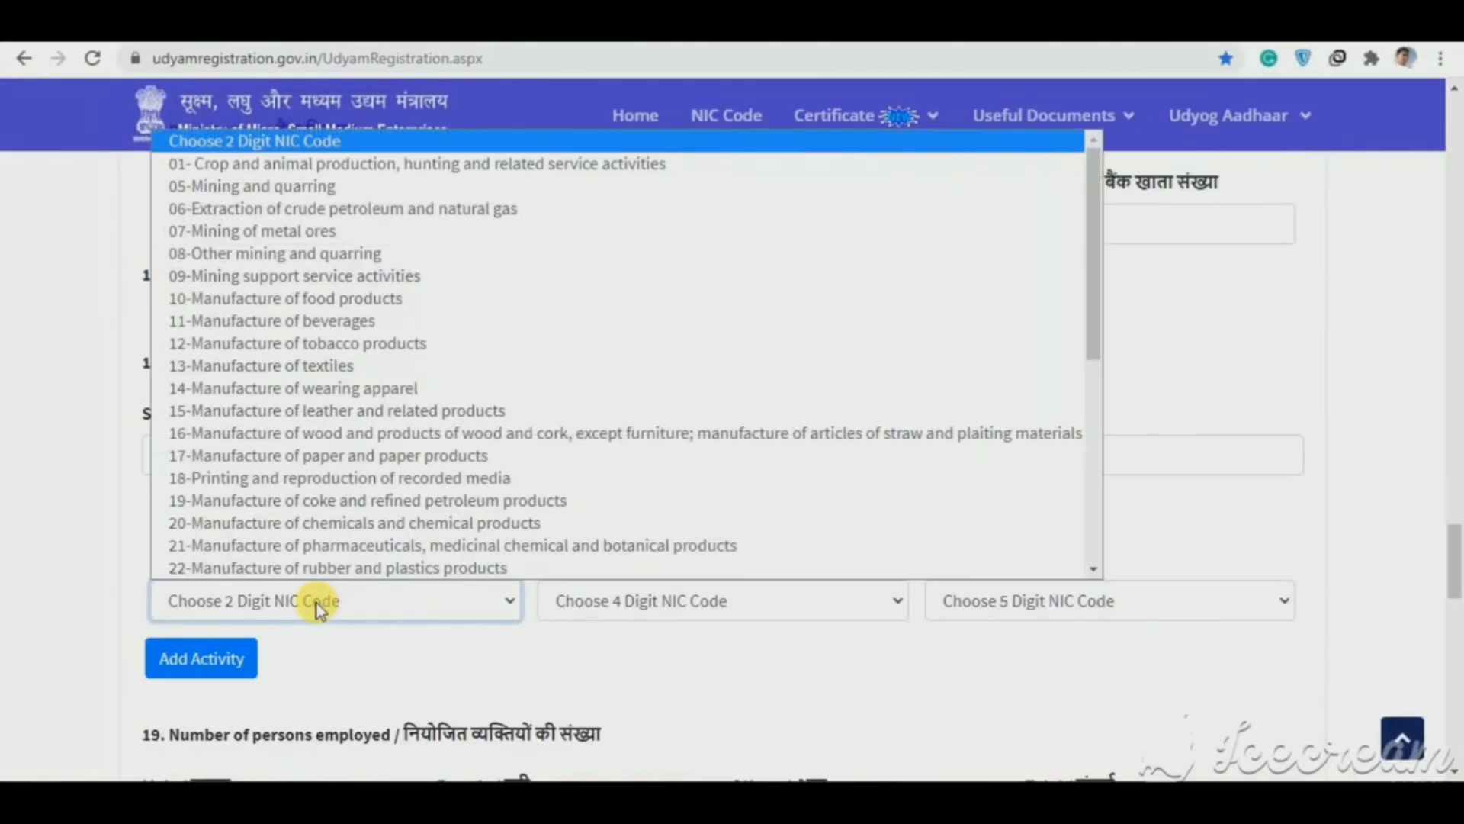
left_click(318, 603)
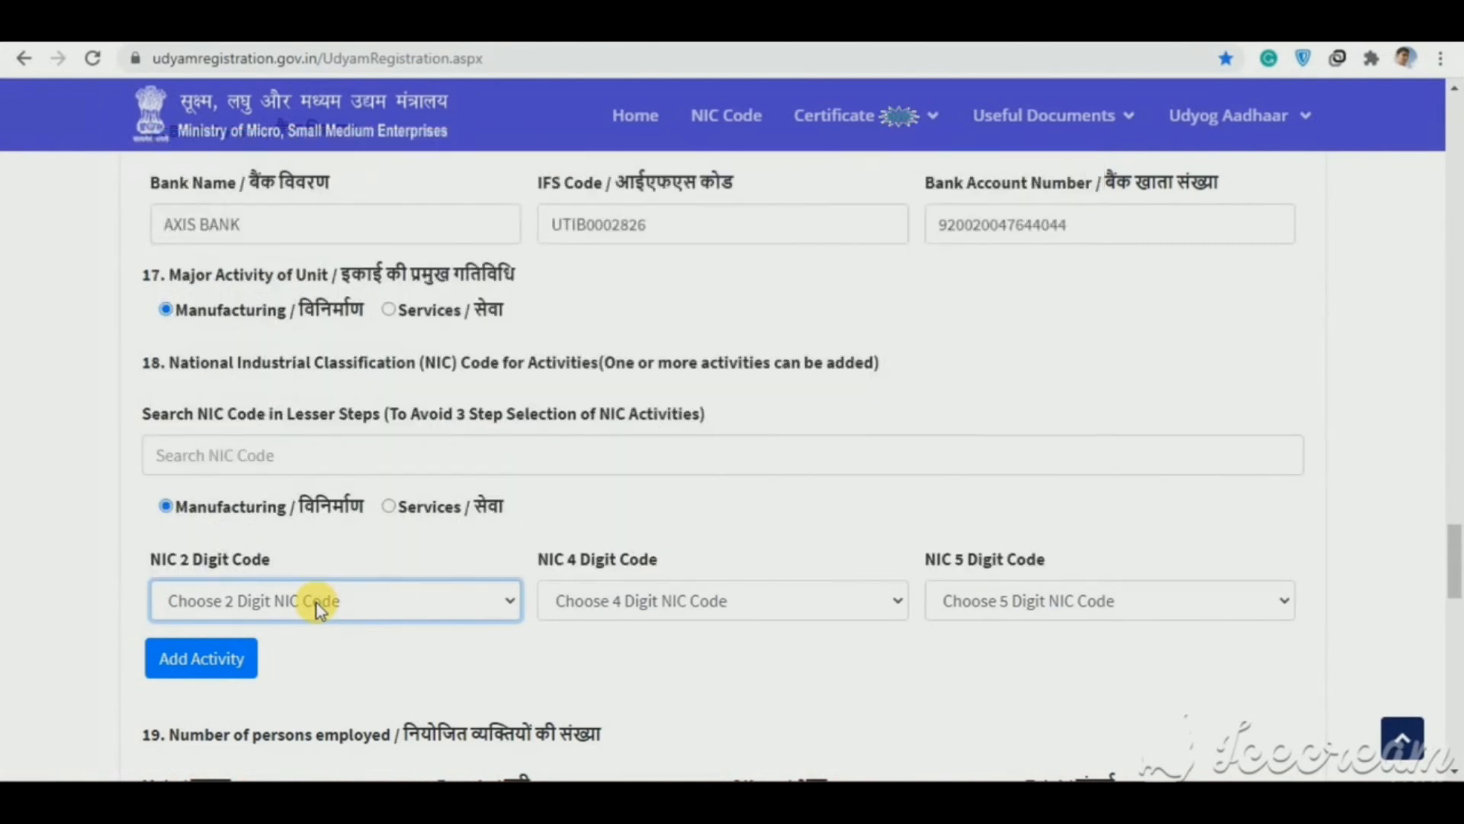
left_click(324, 591)
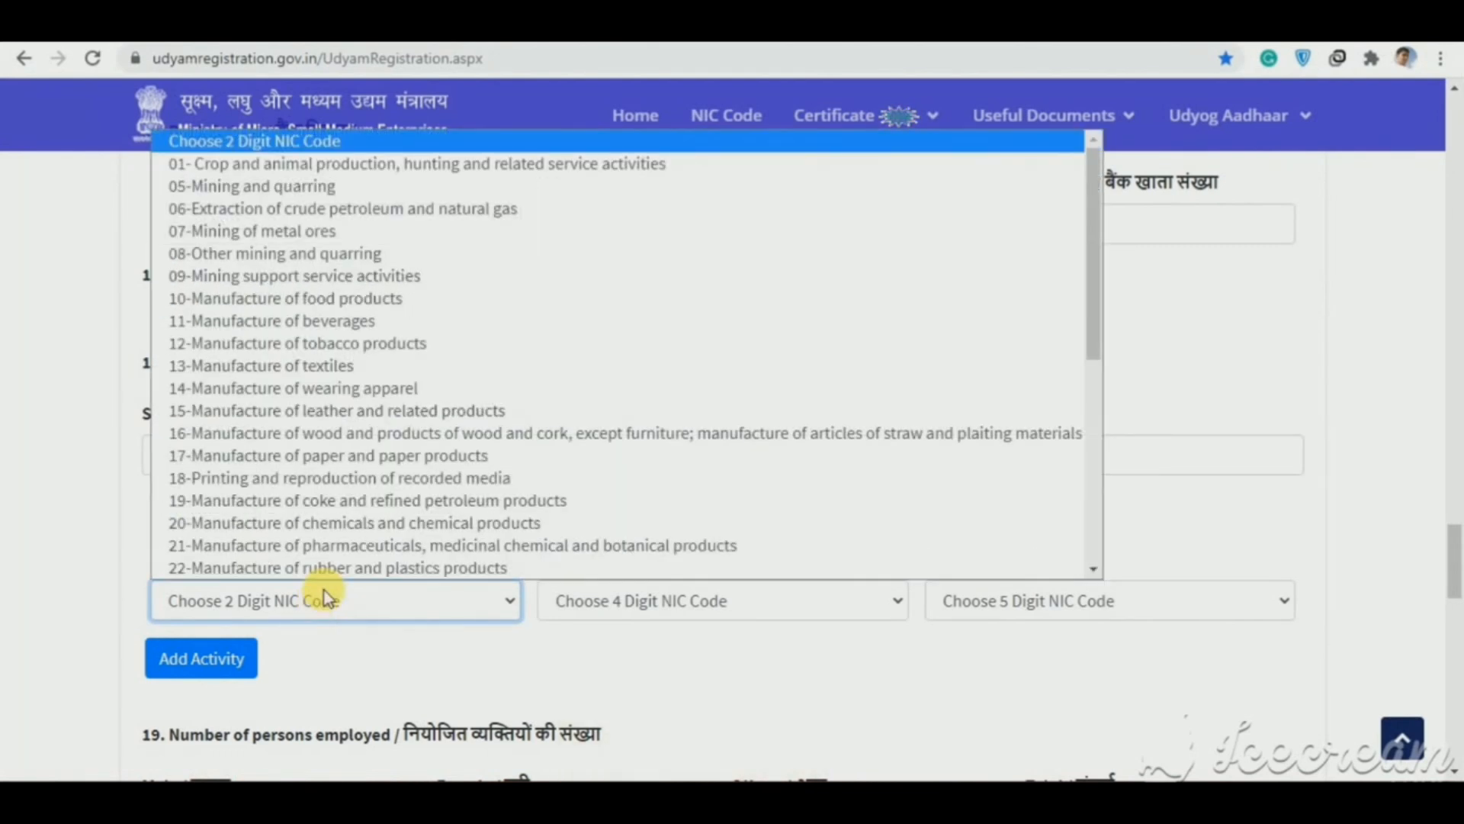
type("32")
key("Return")
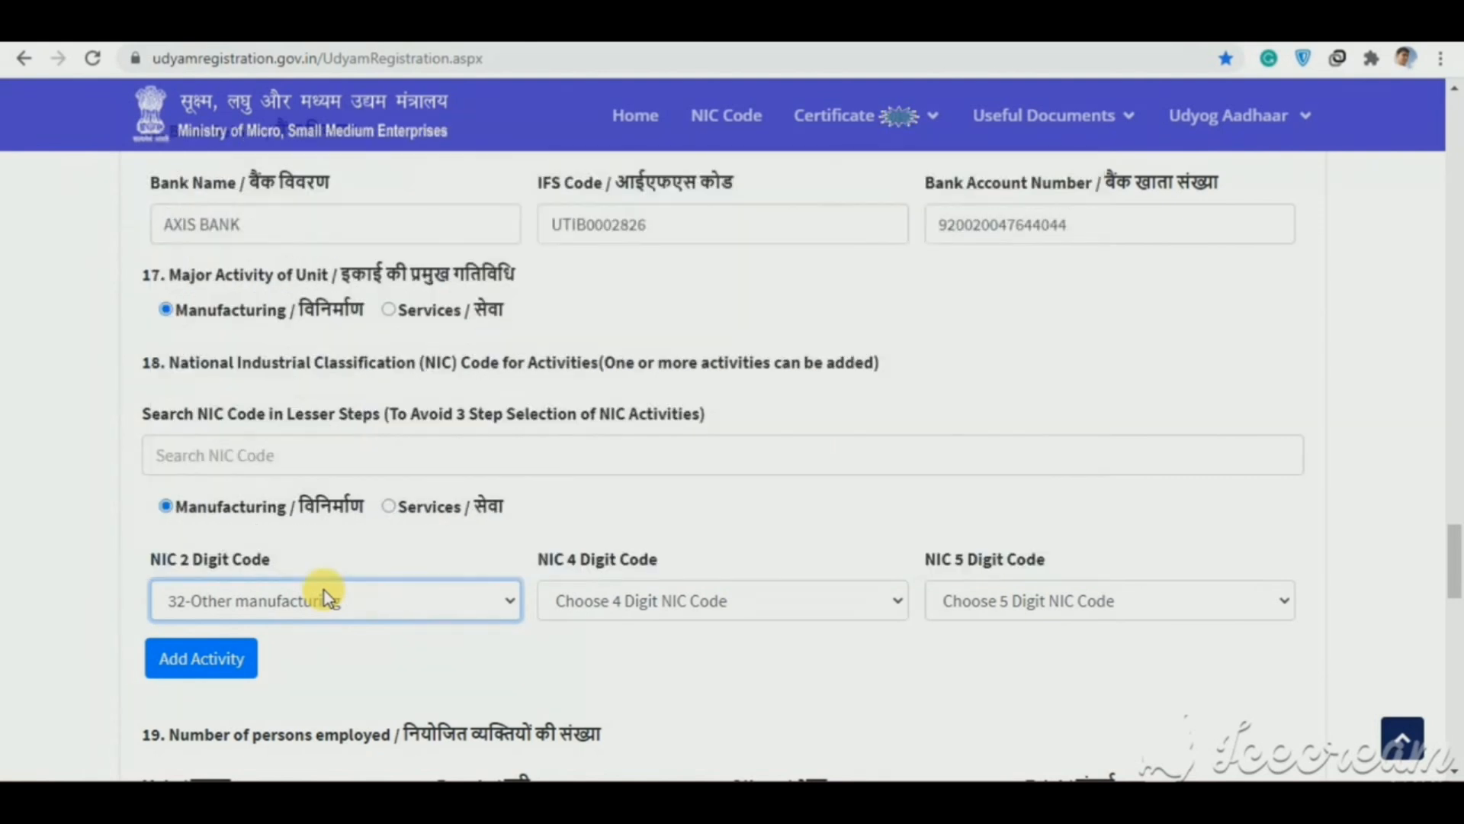
- Pick 4-digit code 3290 and 5-digit 32909-Manufacture of other articles n.e.c., then add the activity
scroll(844, 445, "down", 2)
left_click(844, 432)
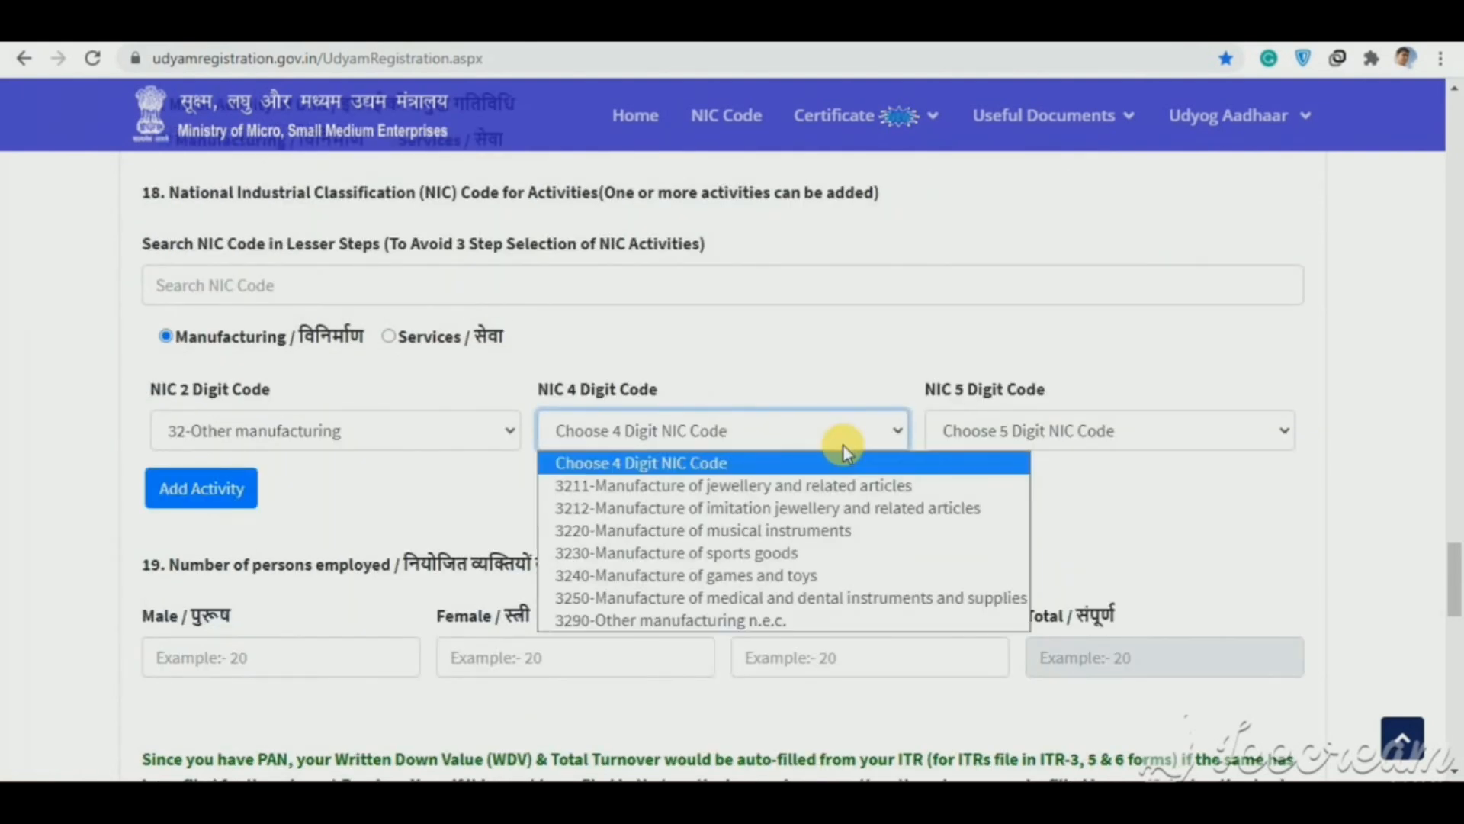
key("Down")
key("Down")
key("Down")
key("Down")
key("Down")
key("Down")
key("Return")
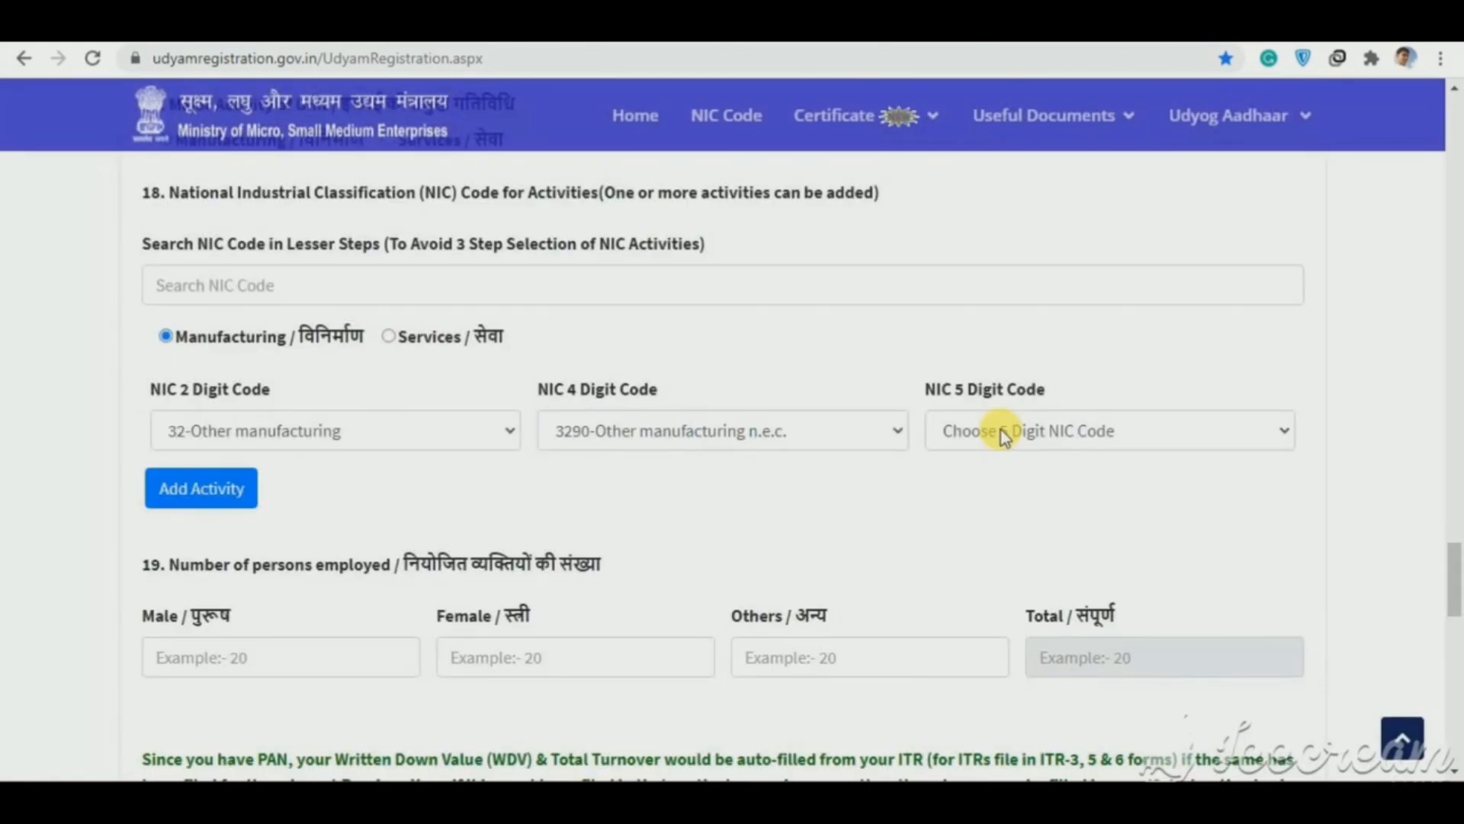
left_click(1002, 437)
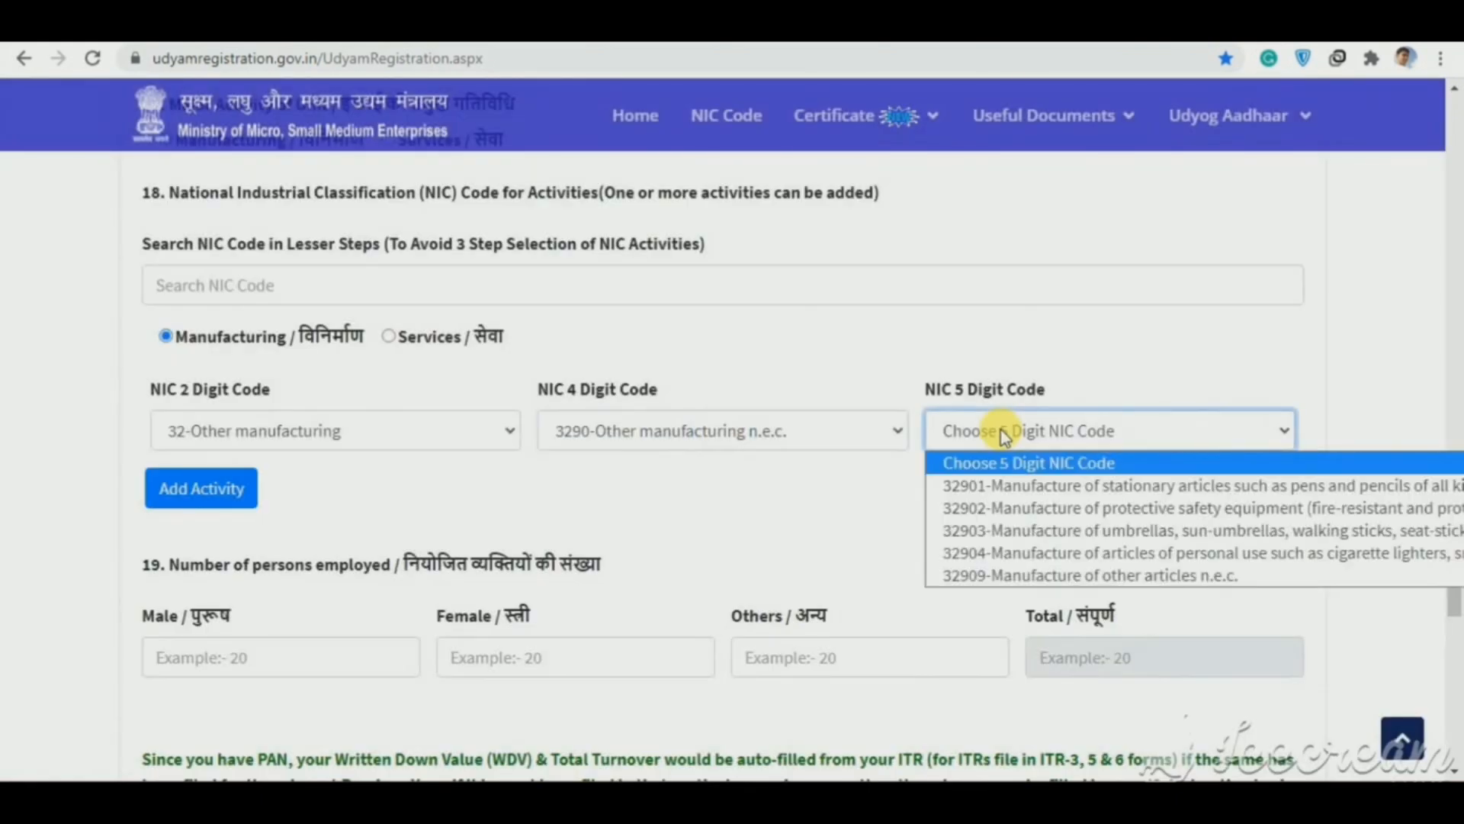
left_click(1045, 575)
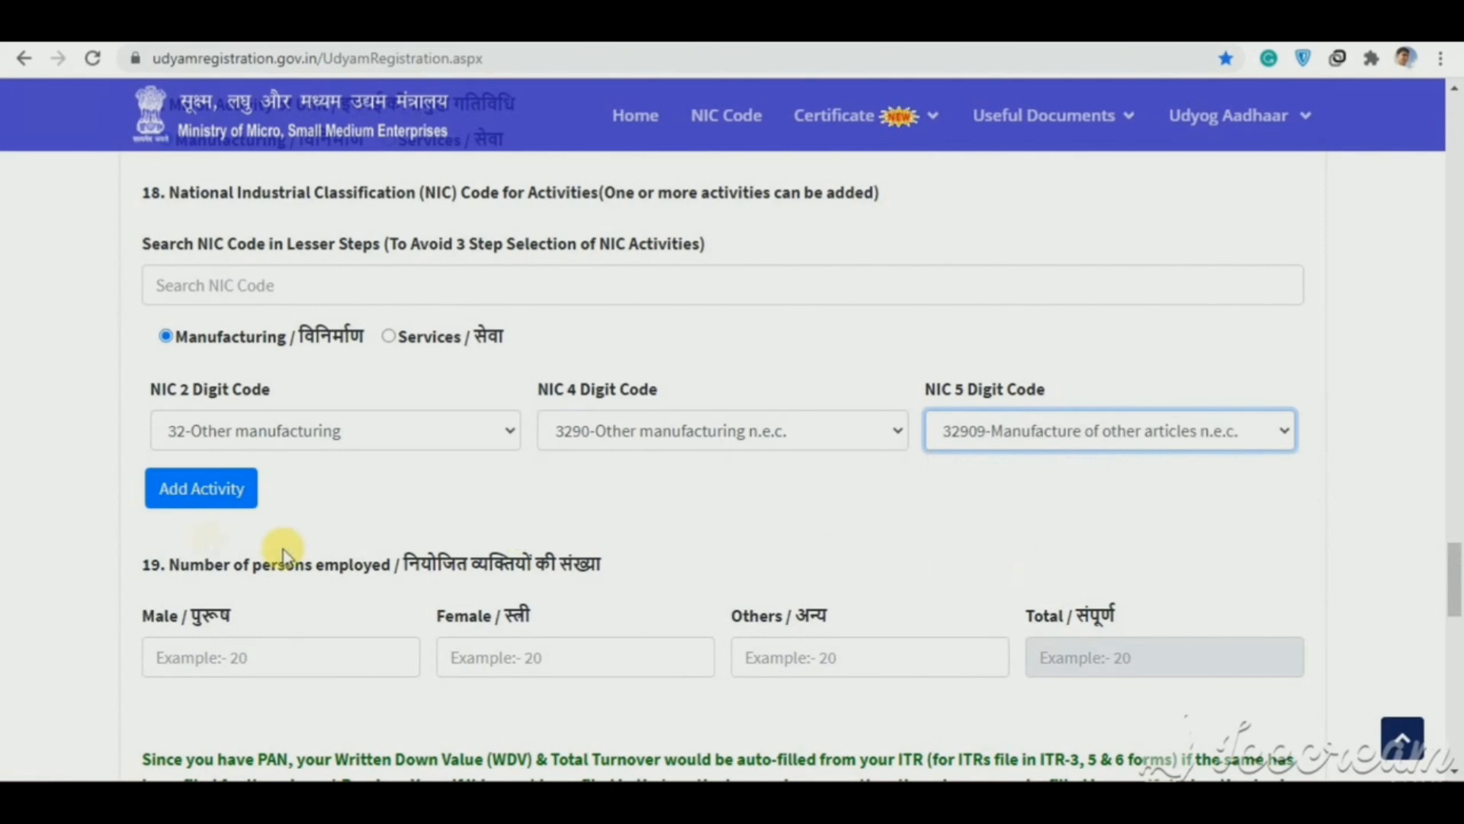
left_click(183, 503)
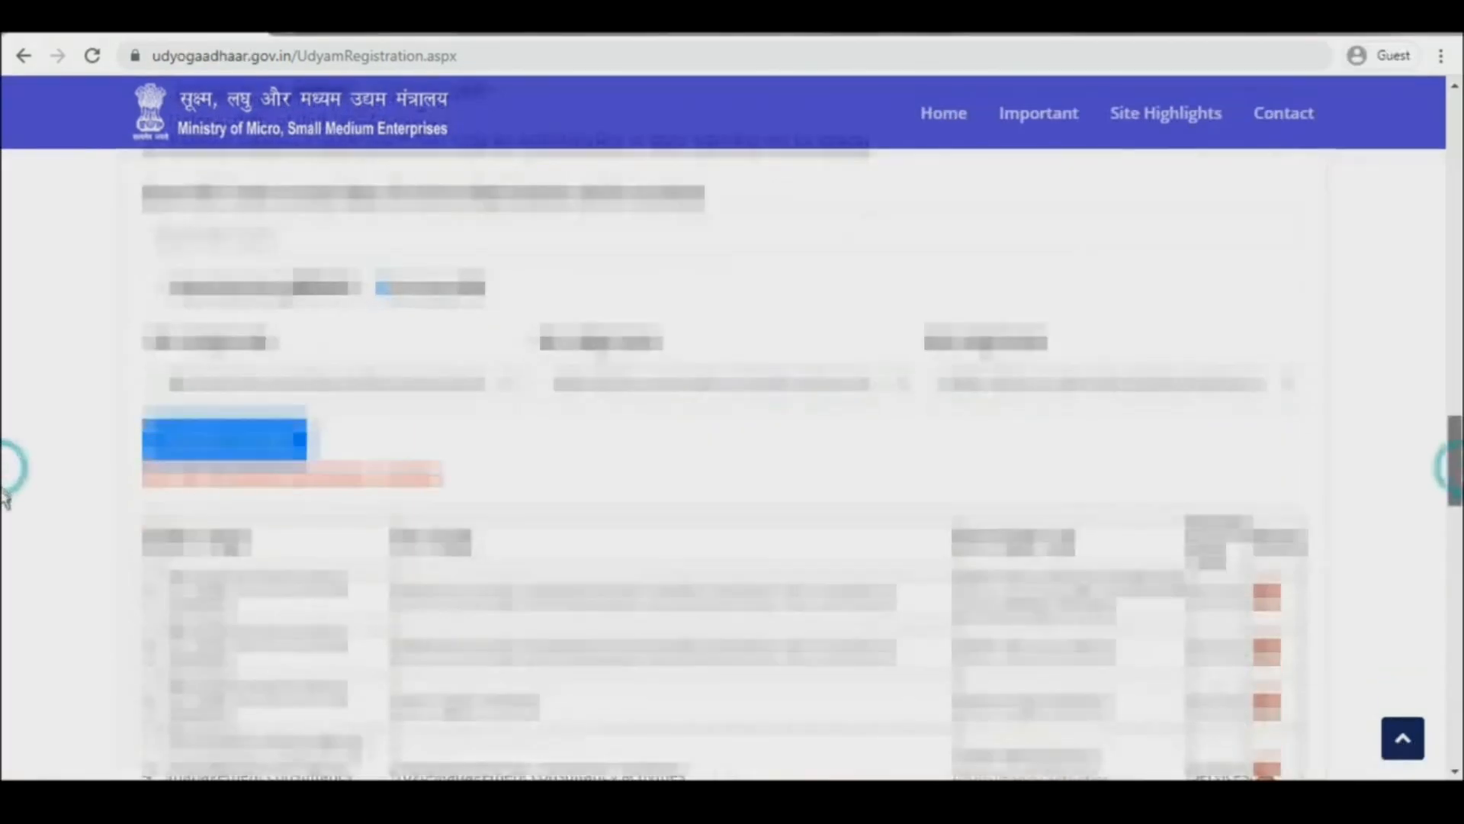
- Enter persons employed as 4 male, 3 female and 0 others
scroll(2, 488, "down", 3)
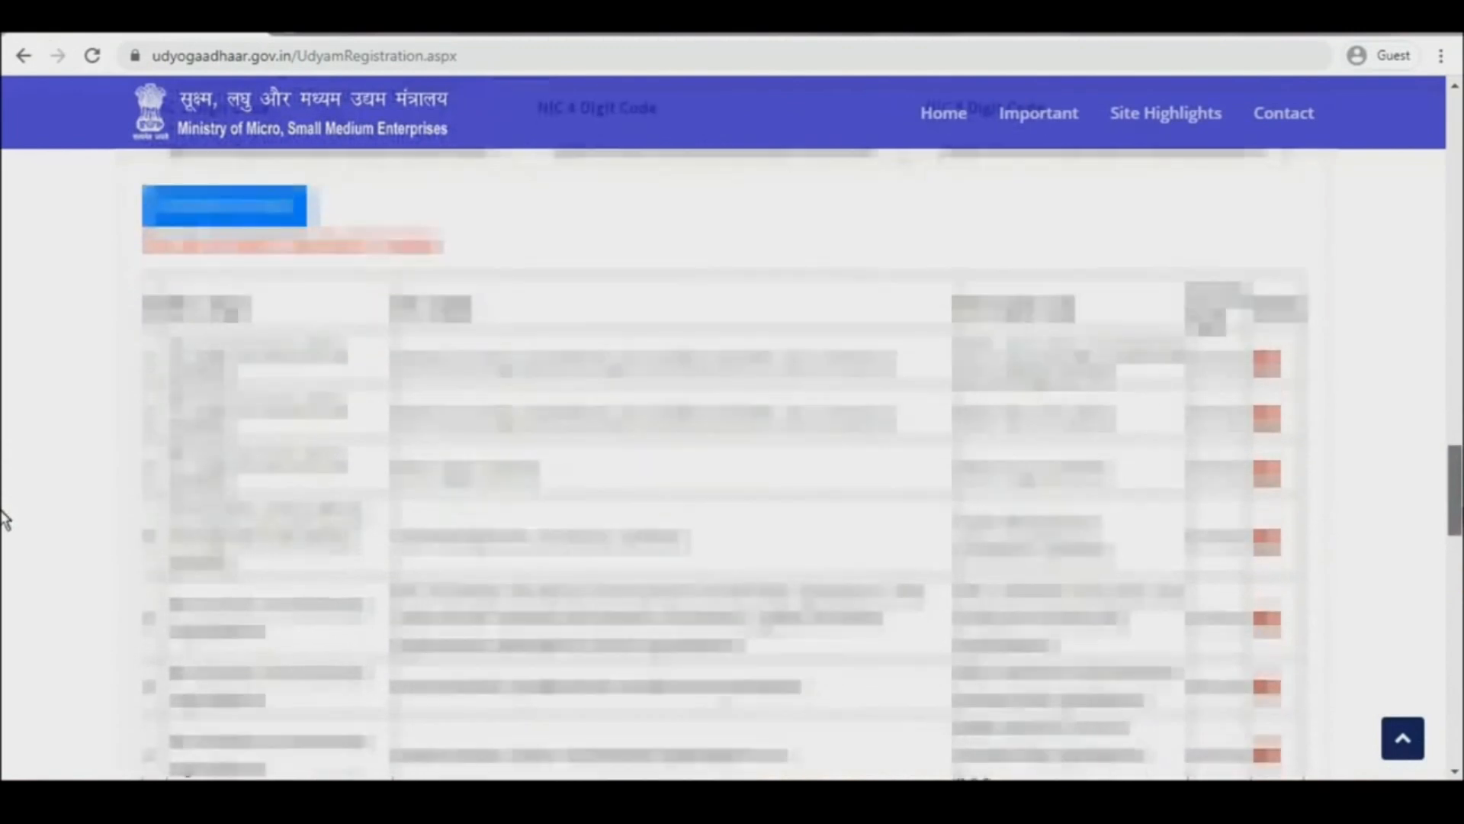
scroll(3, 518, "down", 2)
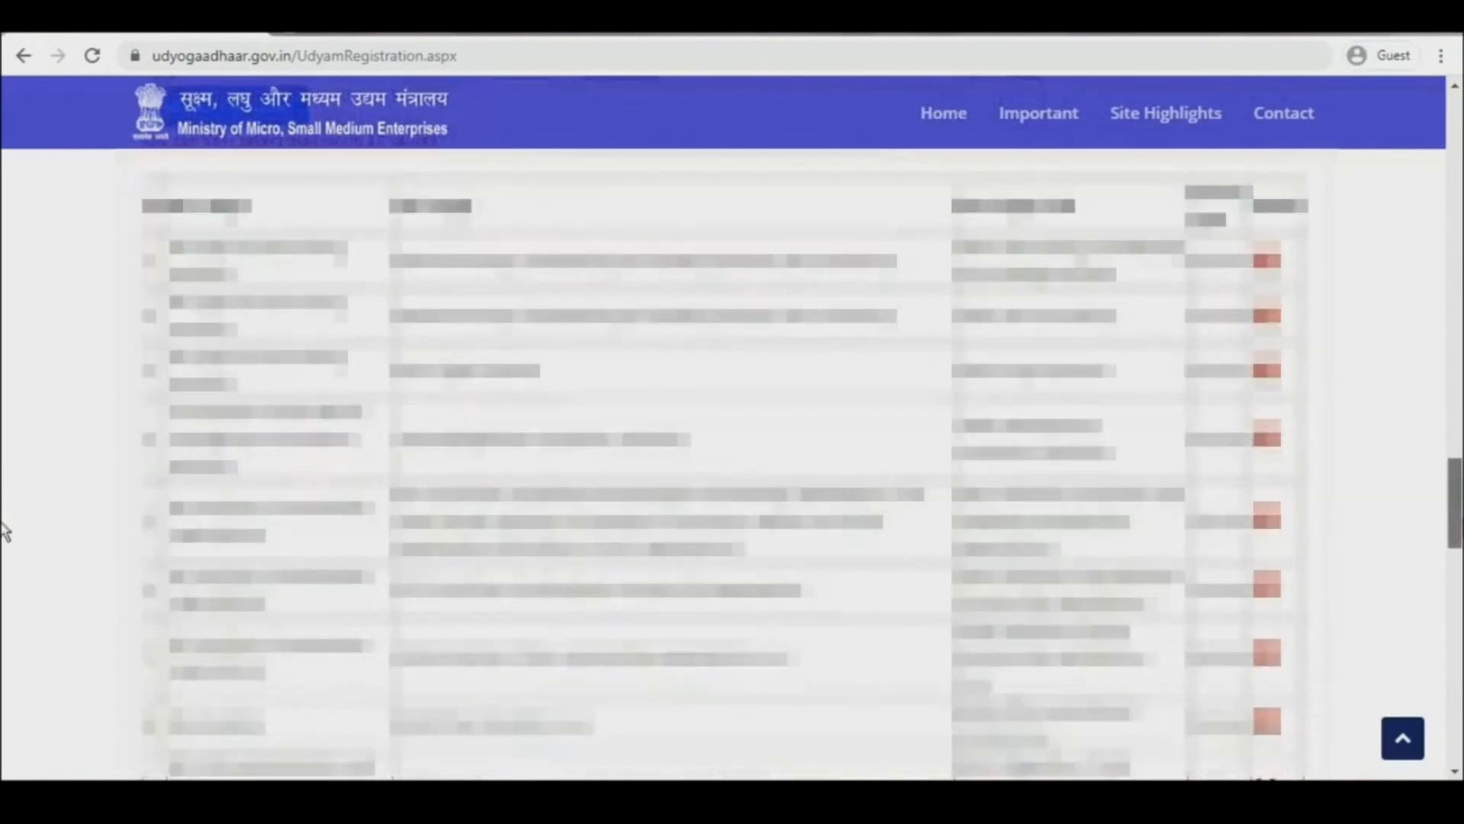
scroll(4, 534, "down", 4)
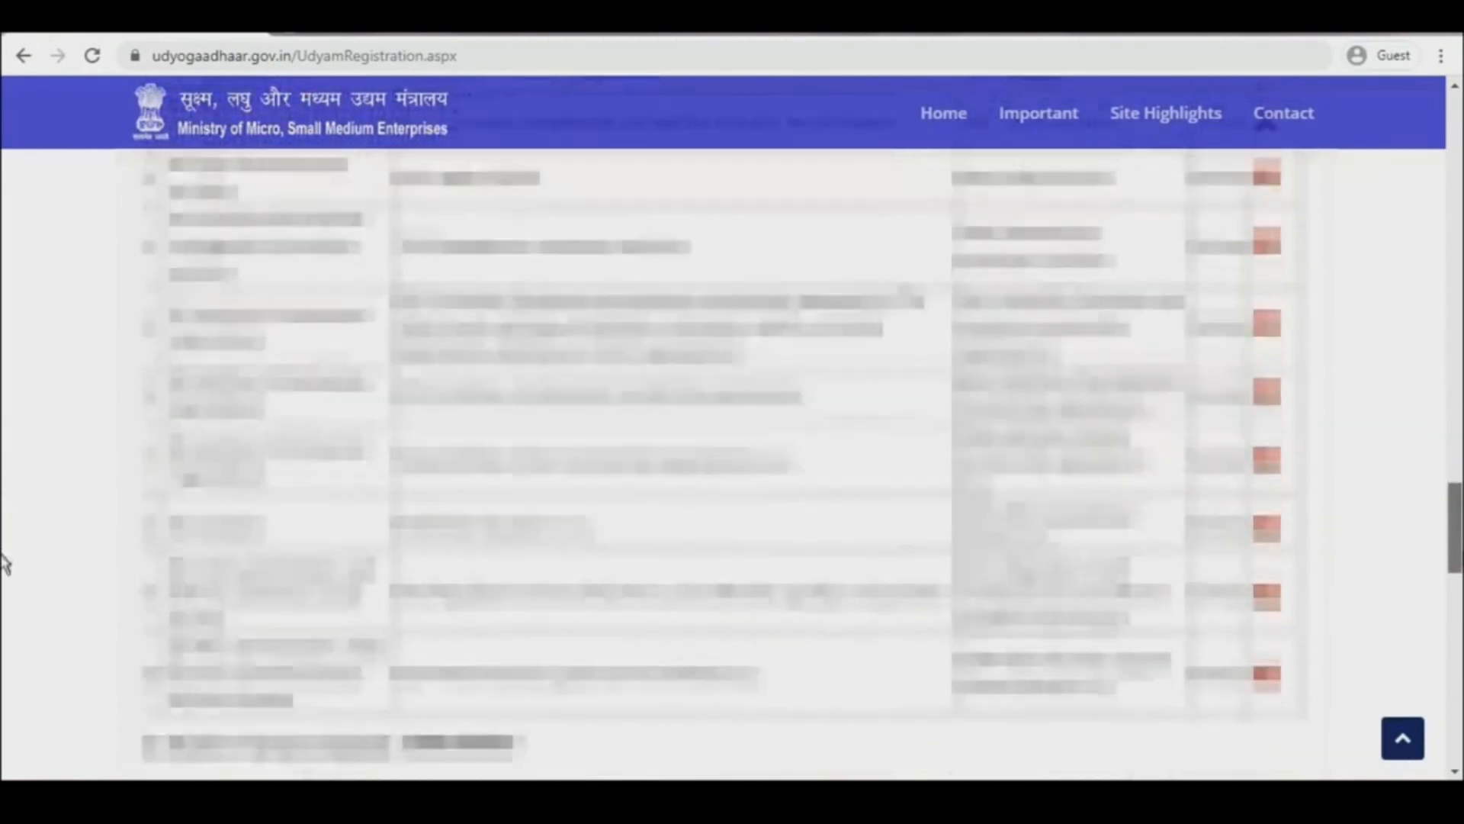
scroll(4, 580, "down", 2)
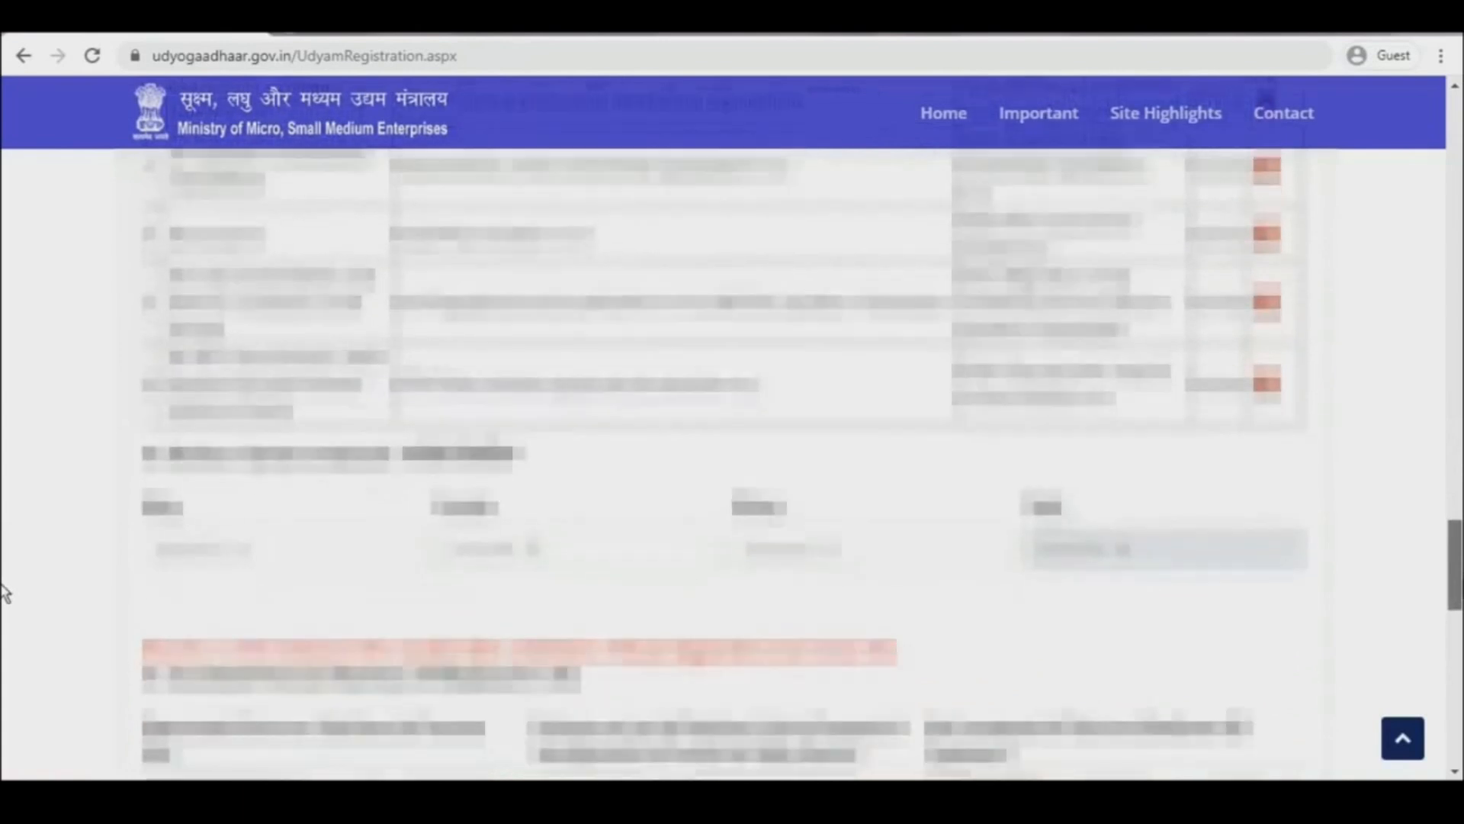
left_click(278, 557)
type("4")
left_click(517, 560)
type("3")
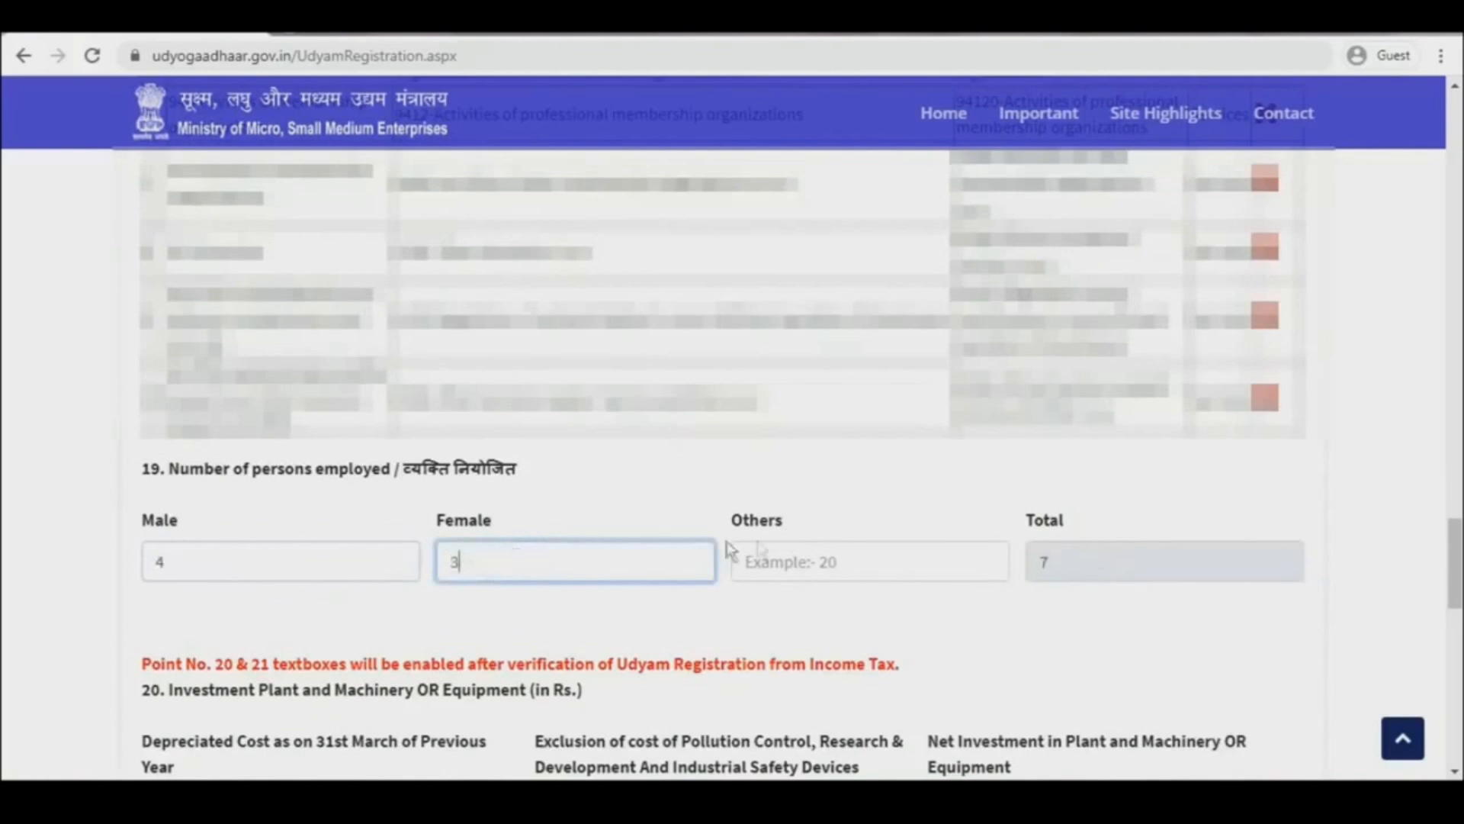
left_click(810, 561)
type("0")
left_click(829, 618)
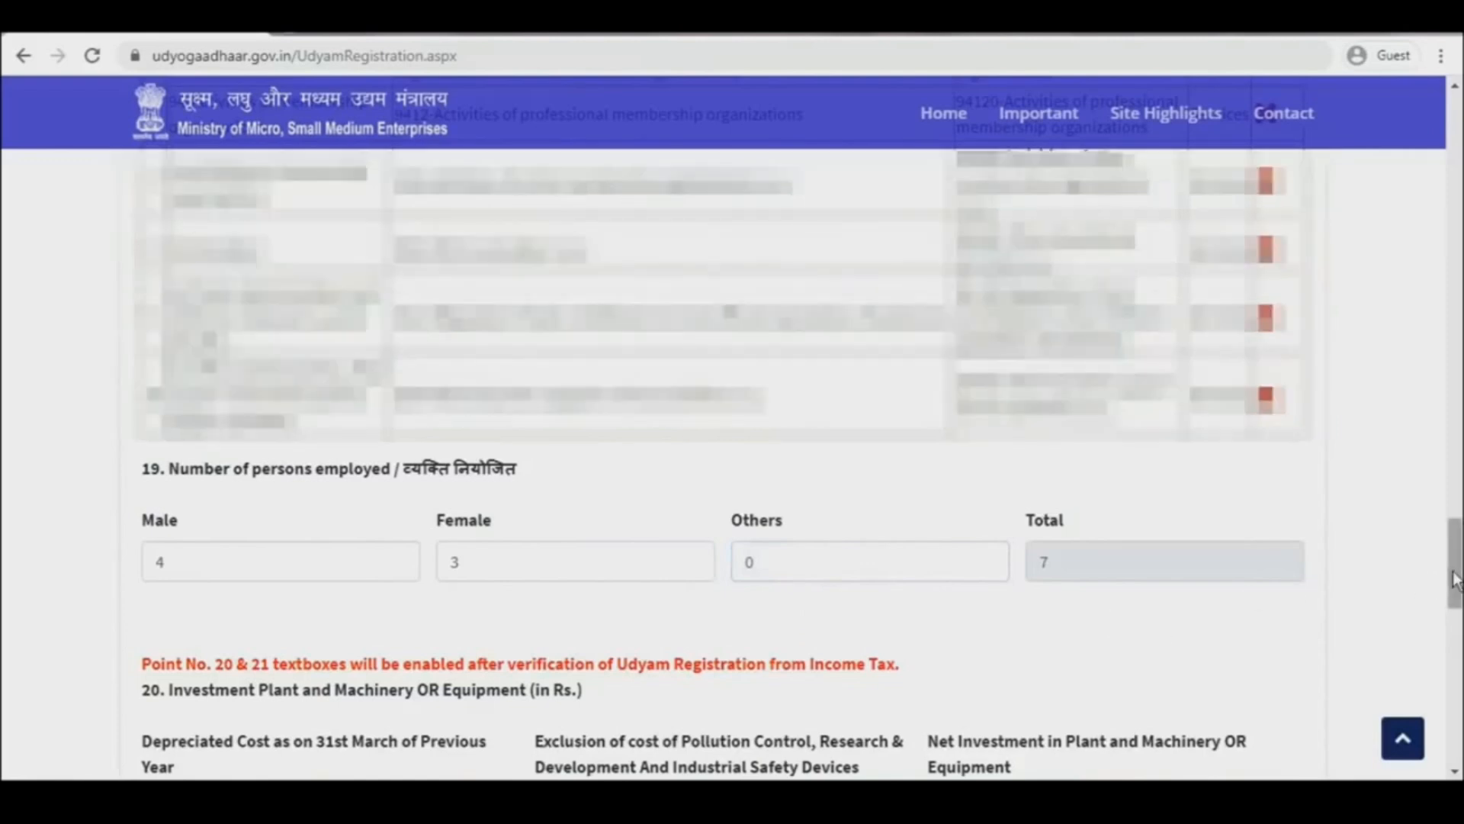
- Answer Yes to registering on both the GeM portal and the TReDS portal
left_click_drag(1455, 580, 1456, 636)
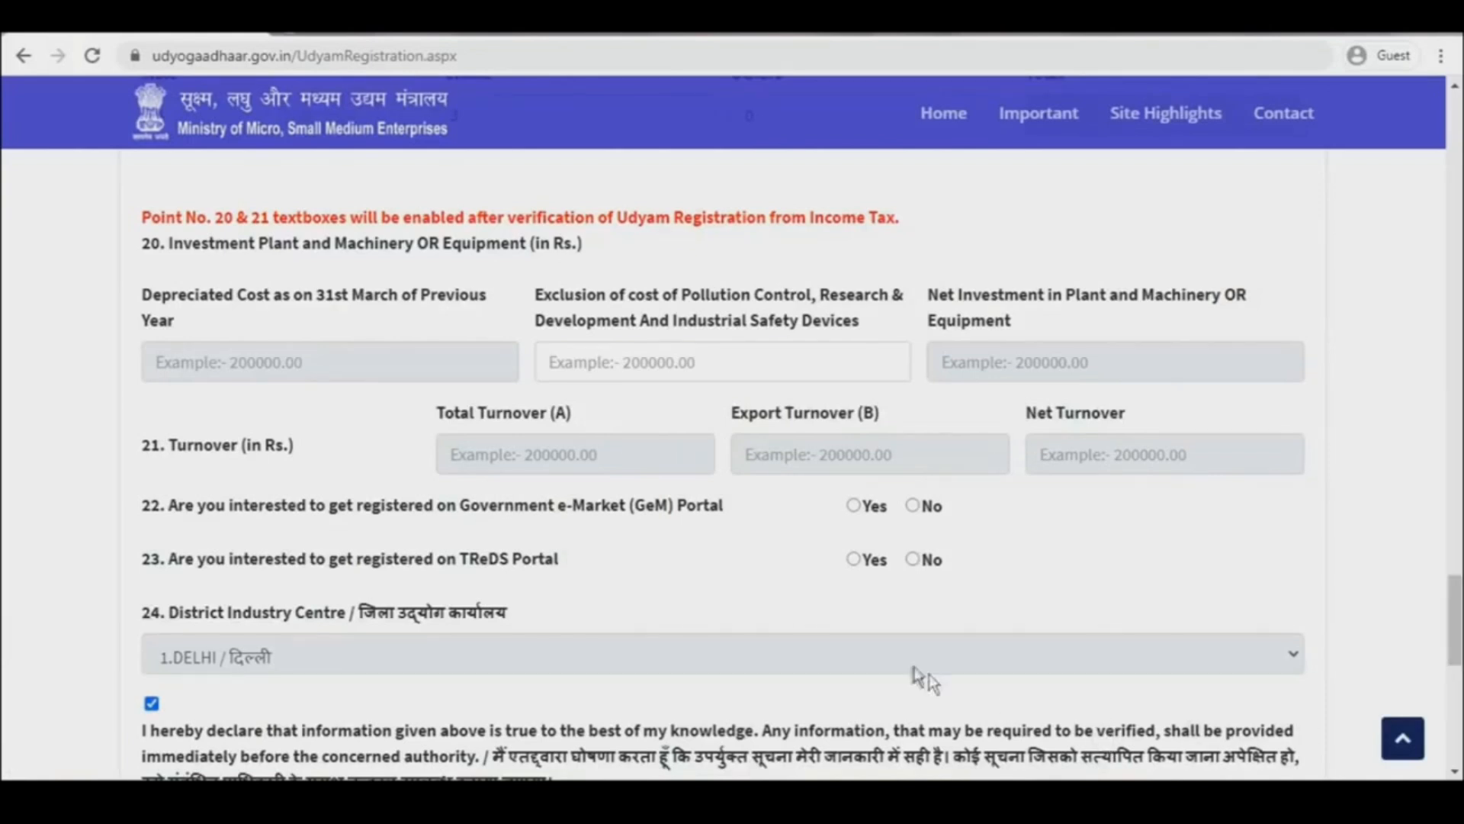
left_click(854, 506)
left_click(854, 559)
scroll(3, 621, "down", 3)
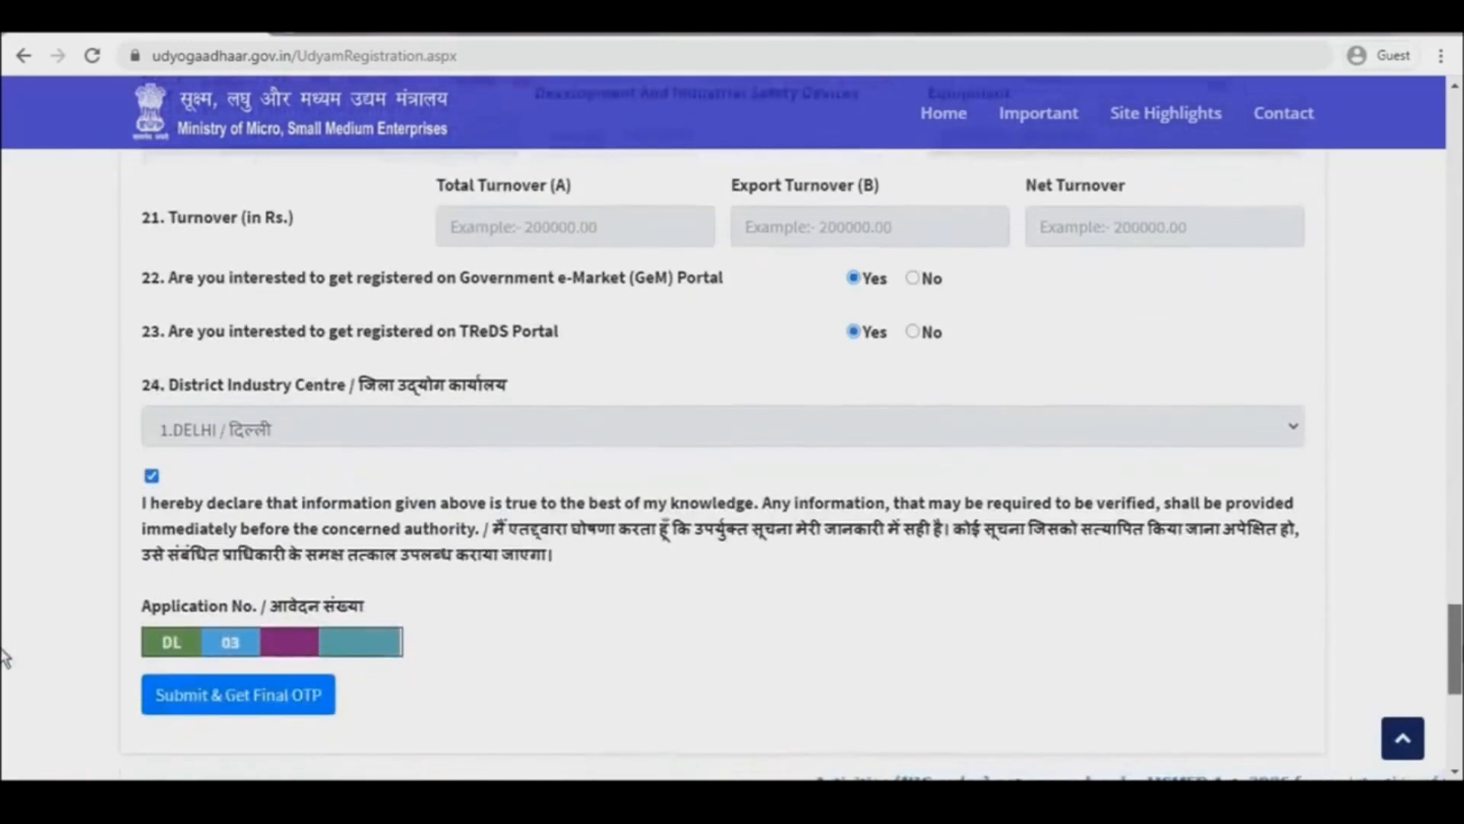
scroll(4, 652, "down", 7)
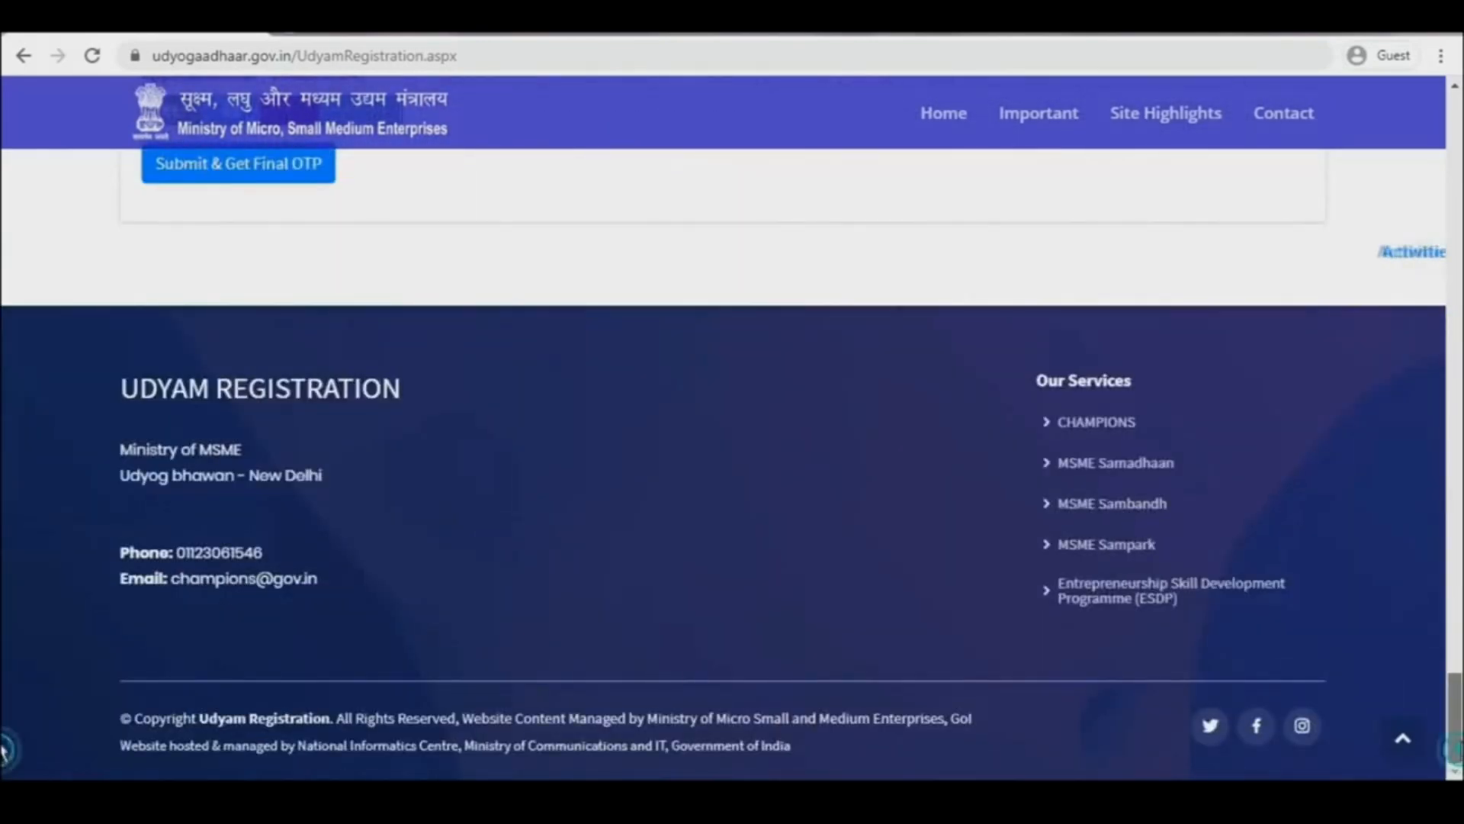
scroll(1008, 426, "up", 2)
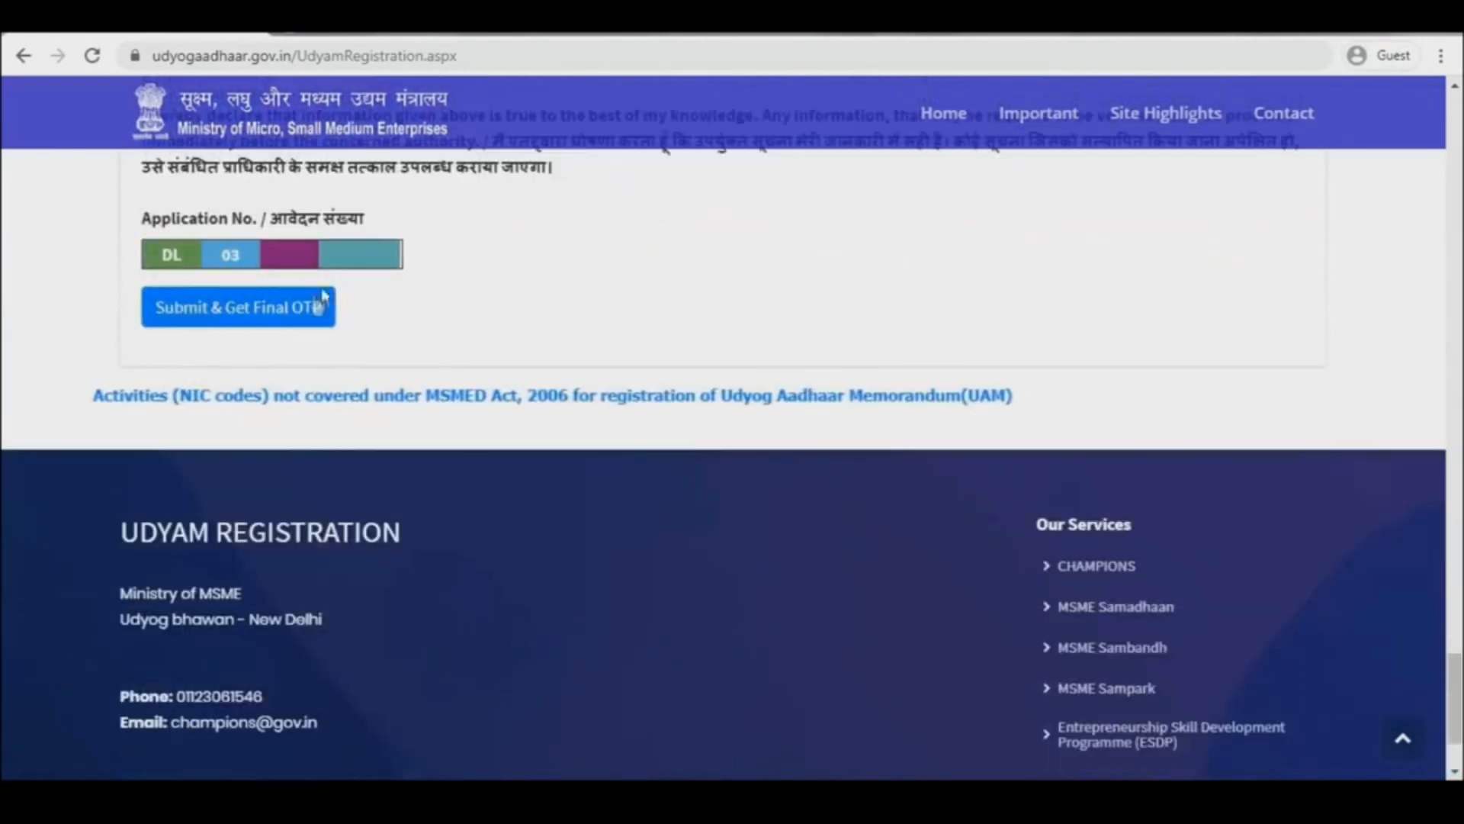
- Request the final OTP, submit with the OTP and captcha, and confirm the final submission
left_click(290, 322)
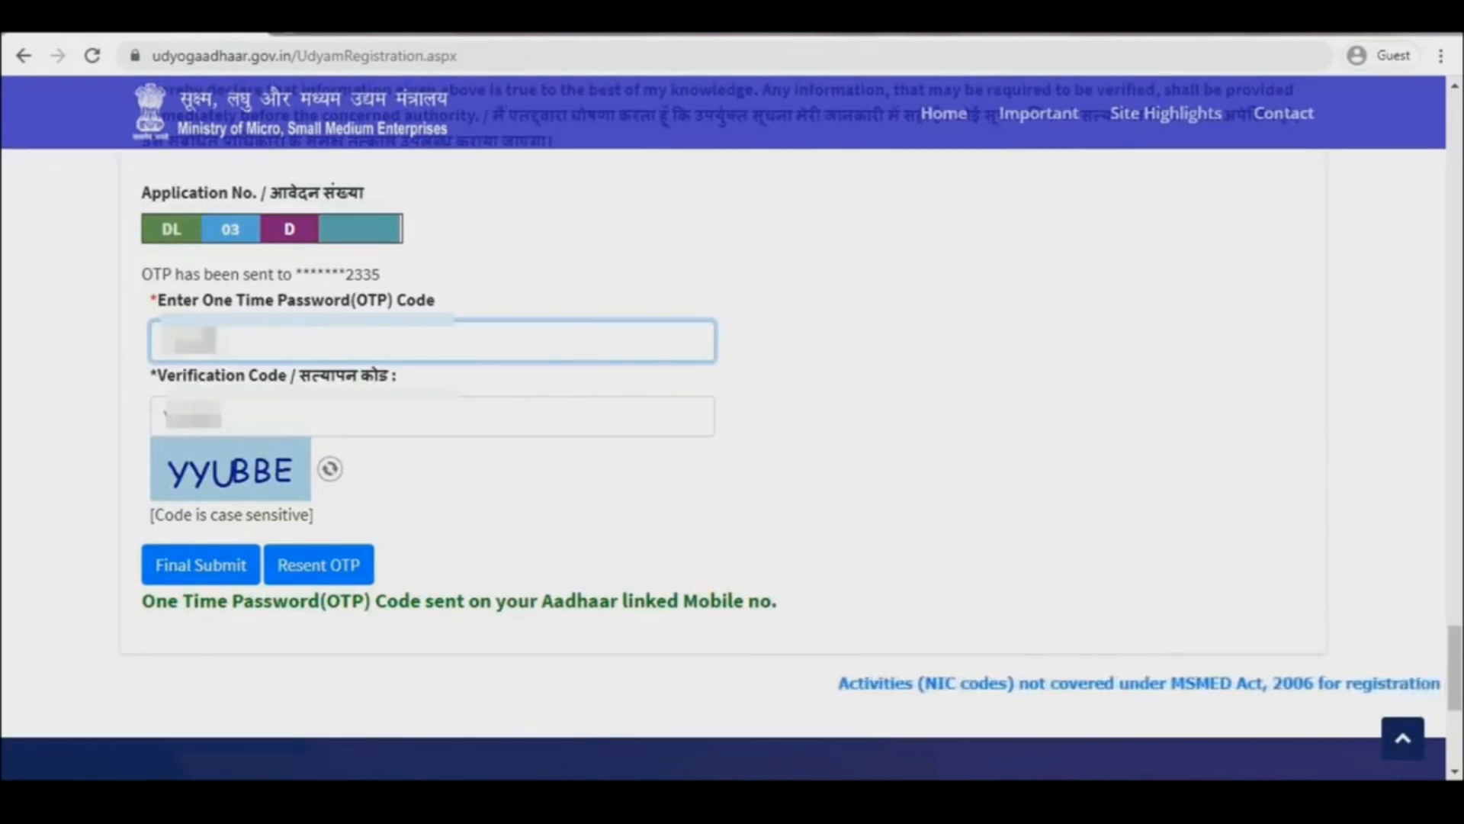
left_click(234, 570)
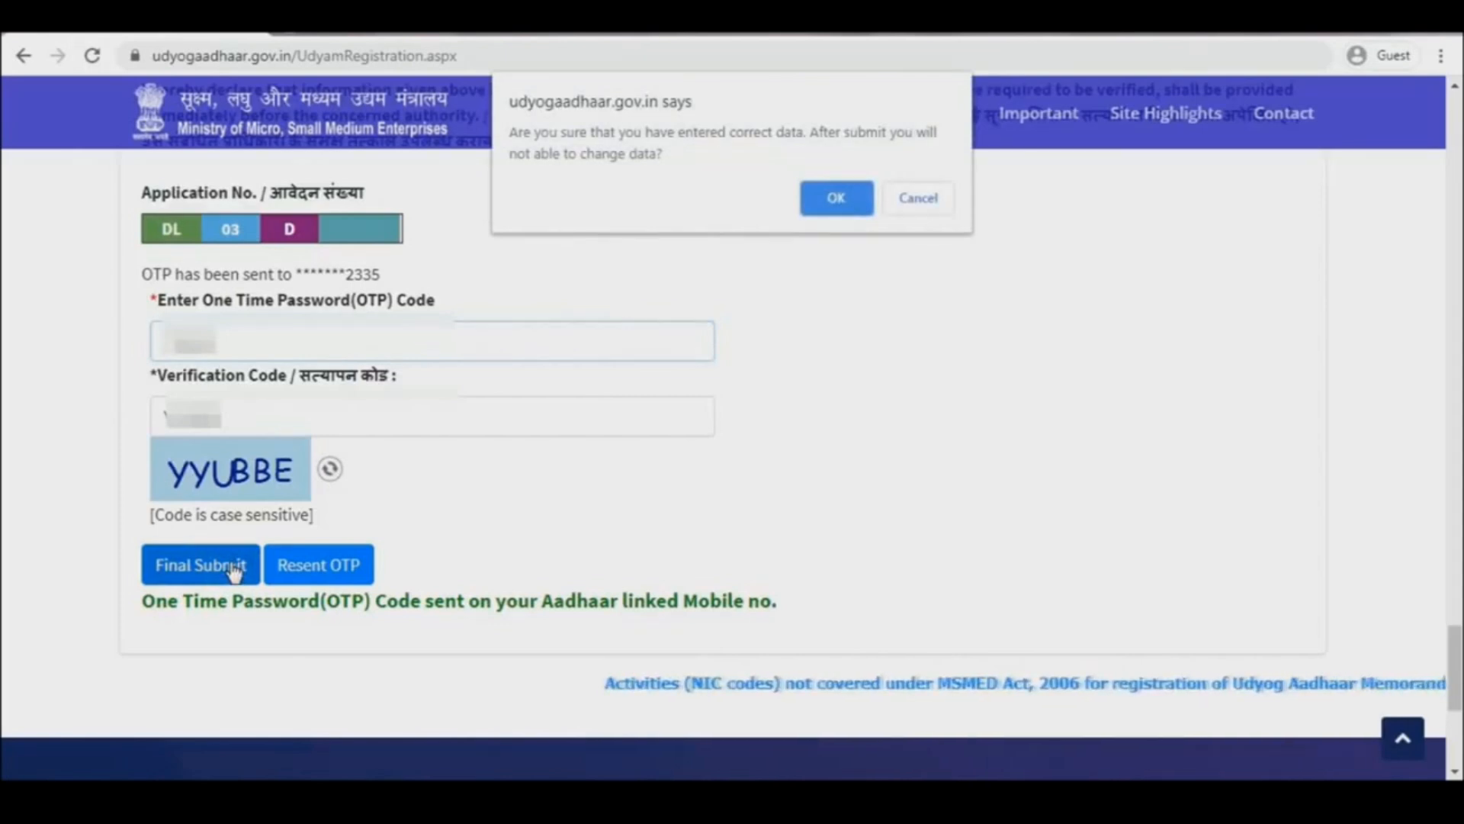
left_click(840, 204)
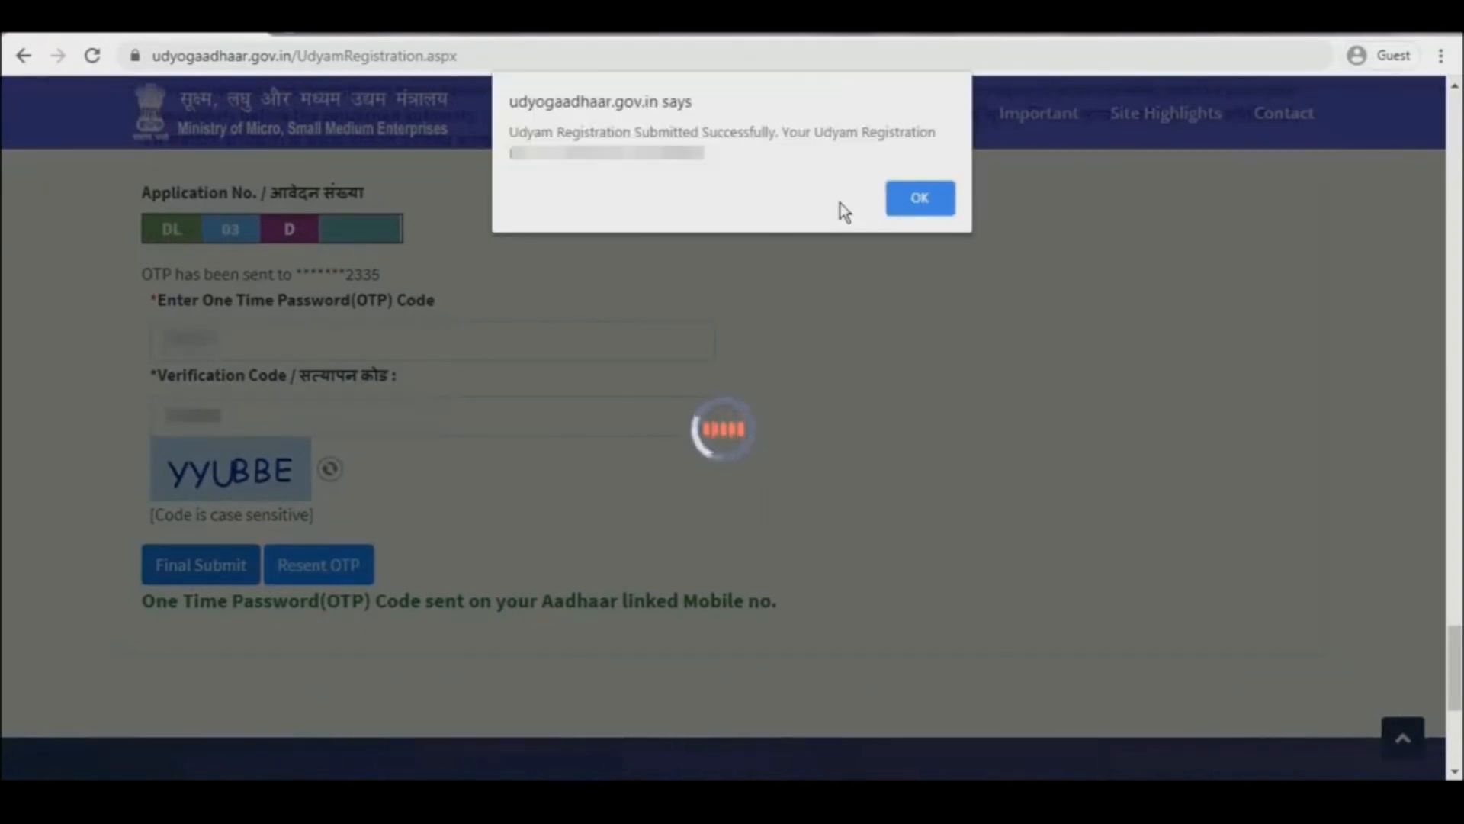
- Acknowledge the success message and print the registration confirmation page to Save as PDF
left_click(909, 208)
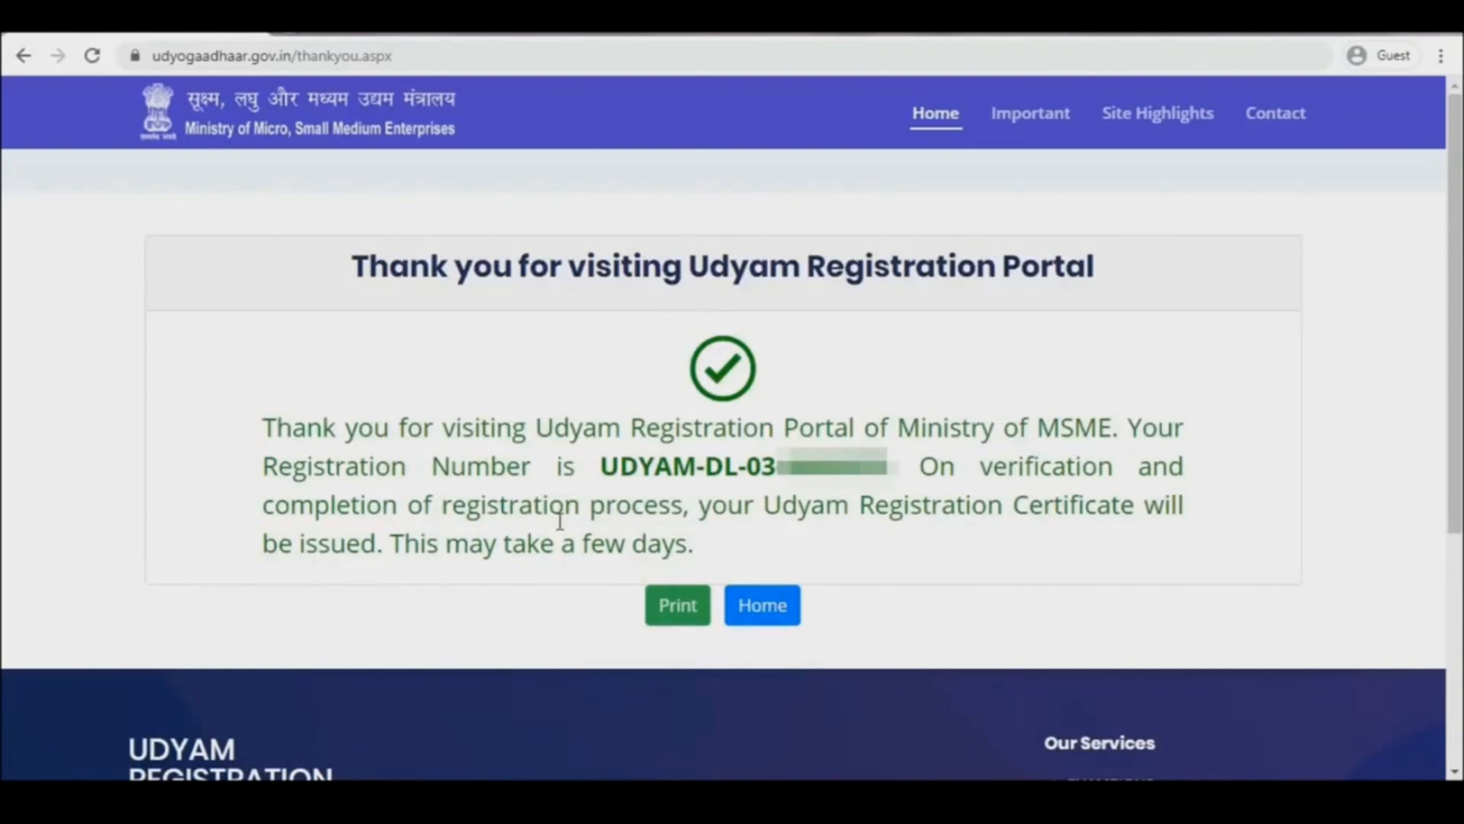
left_click(678, 610)
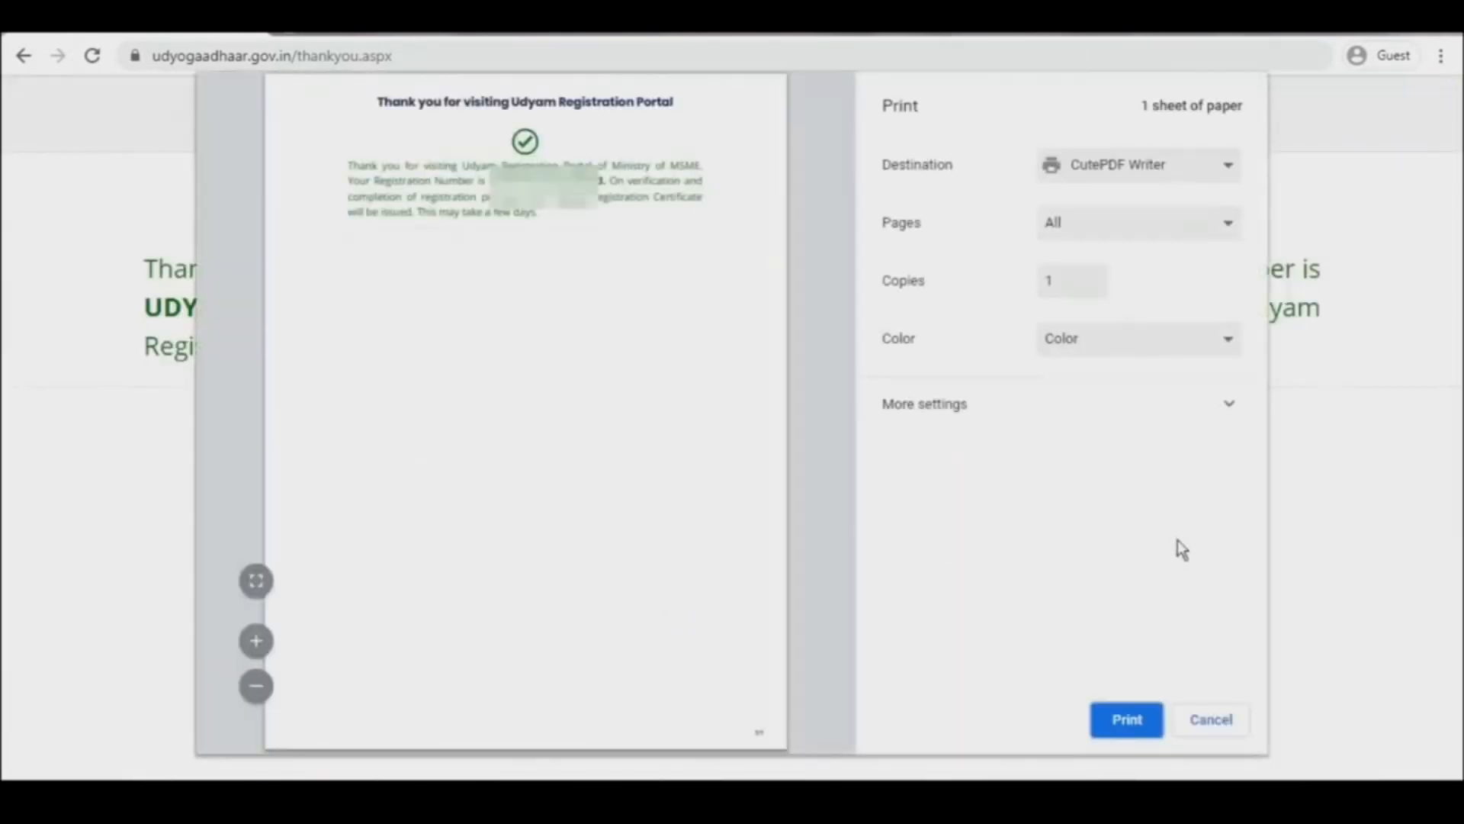
left_click(1138, 163)
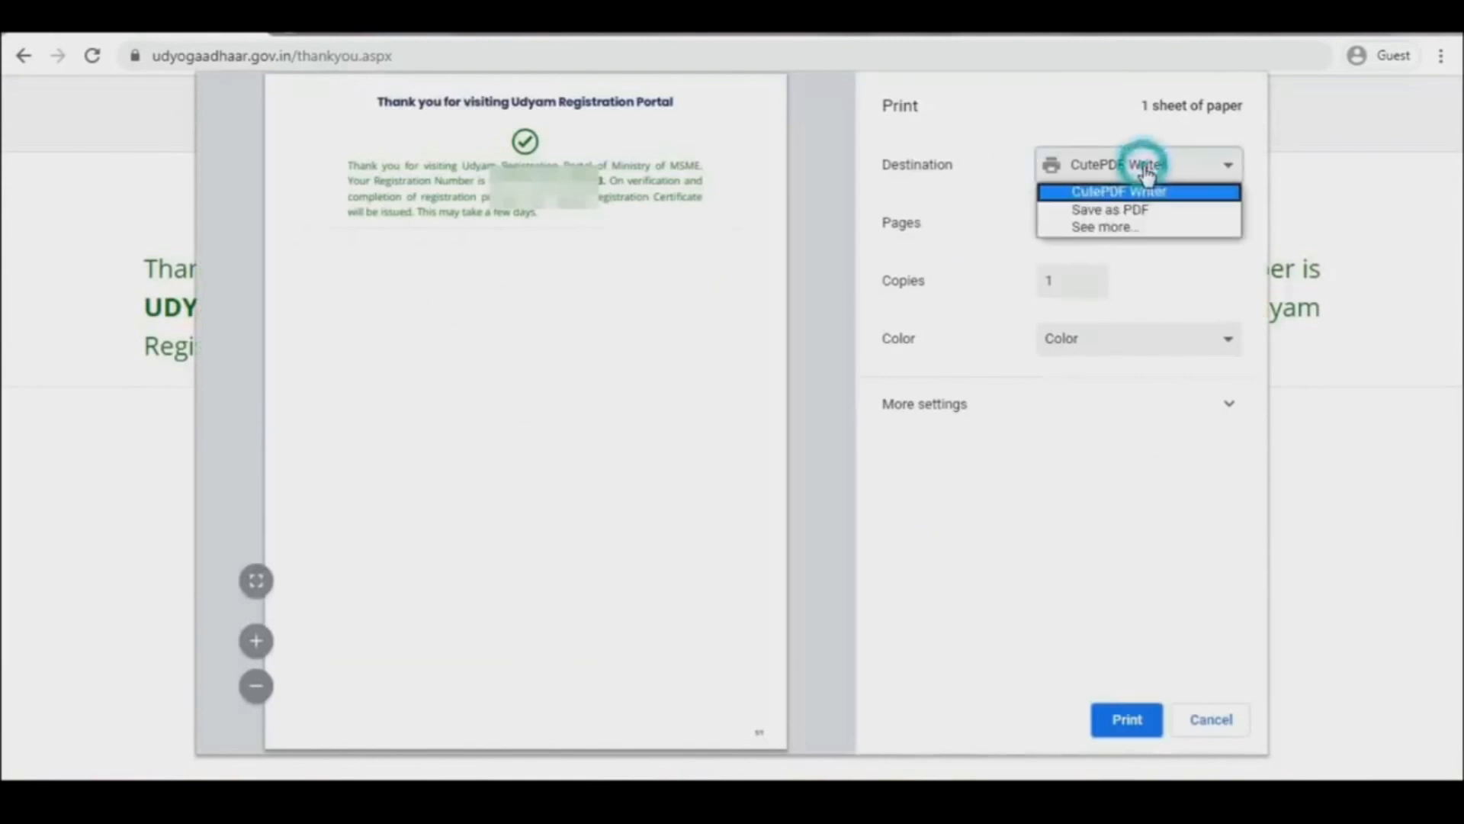
left_click(1140, 211)
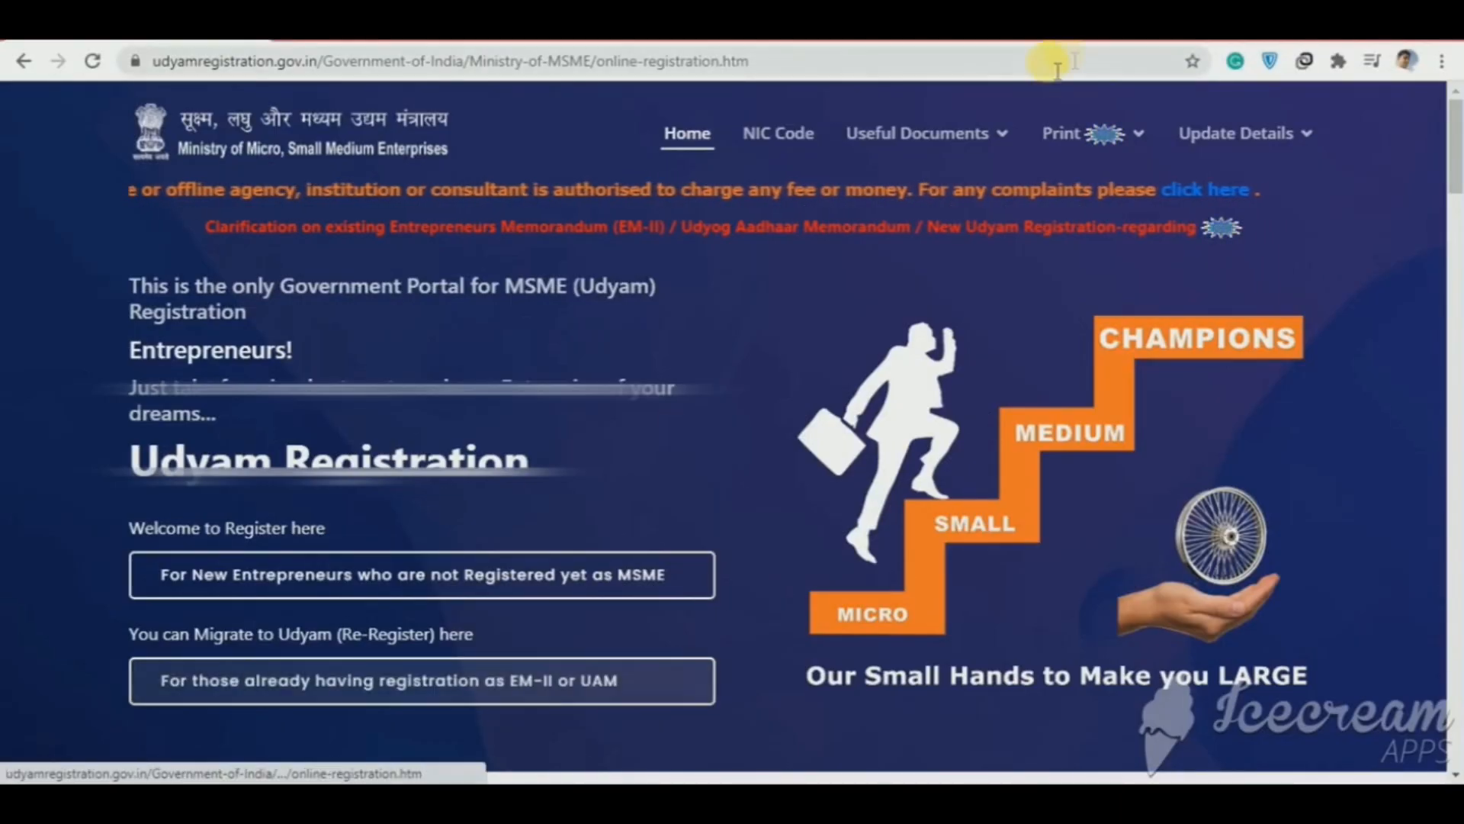
- Open Print Udyam Certificate and enter the pasted registration number and the mobile number
left_click(1060, 134)
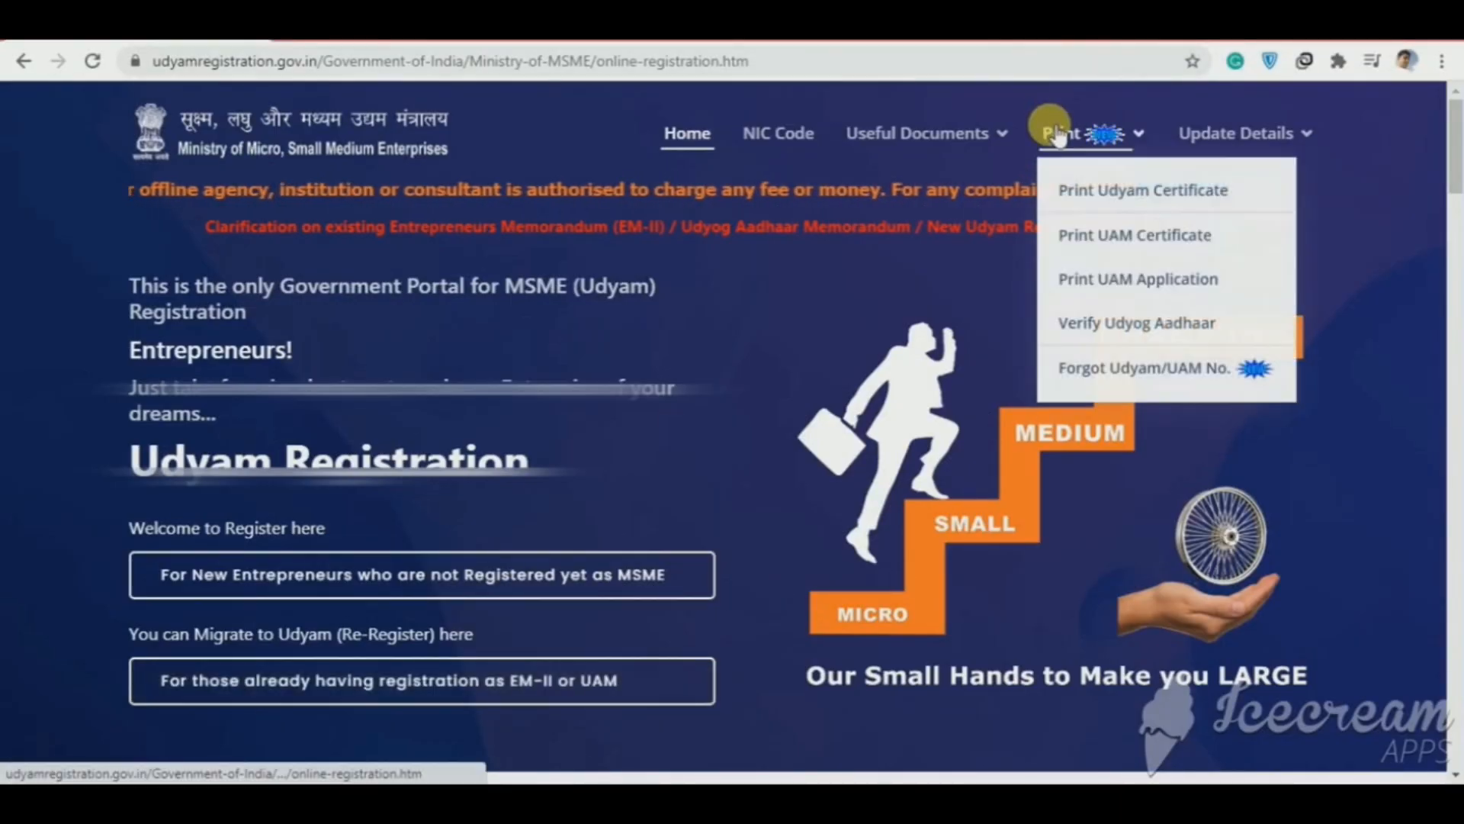
left_click(1106, 204)
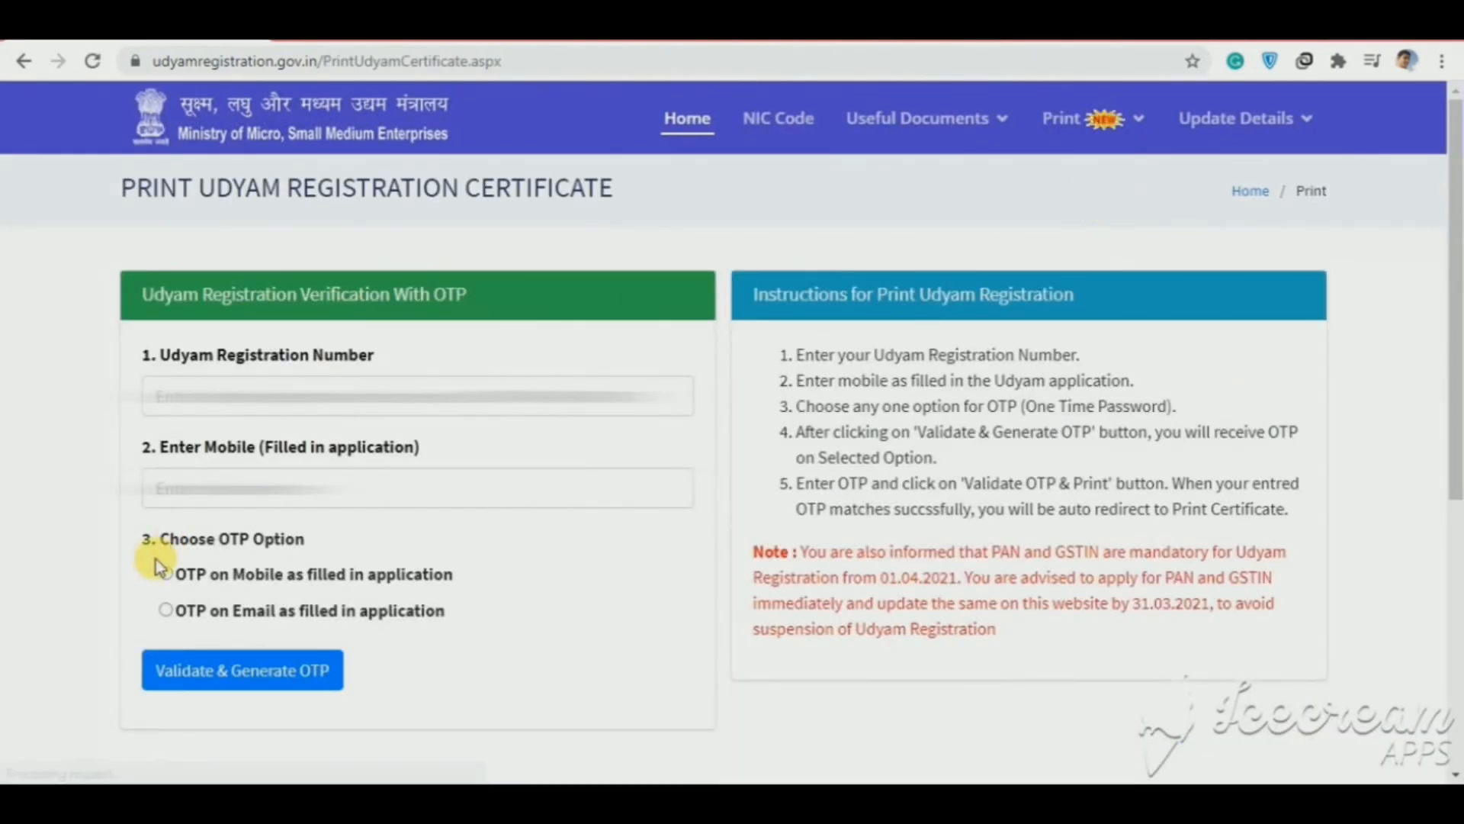
left_click(235, 393)
key("ctrl+v")
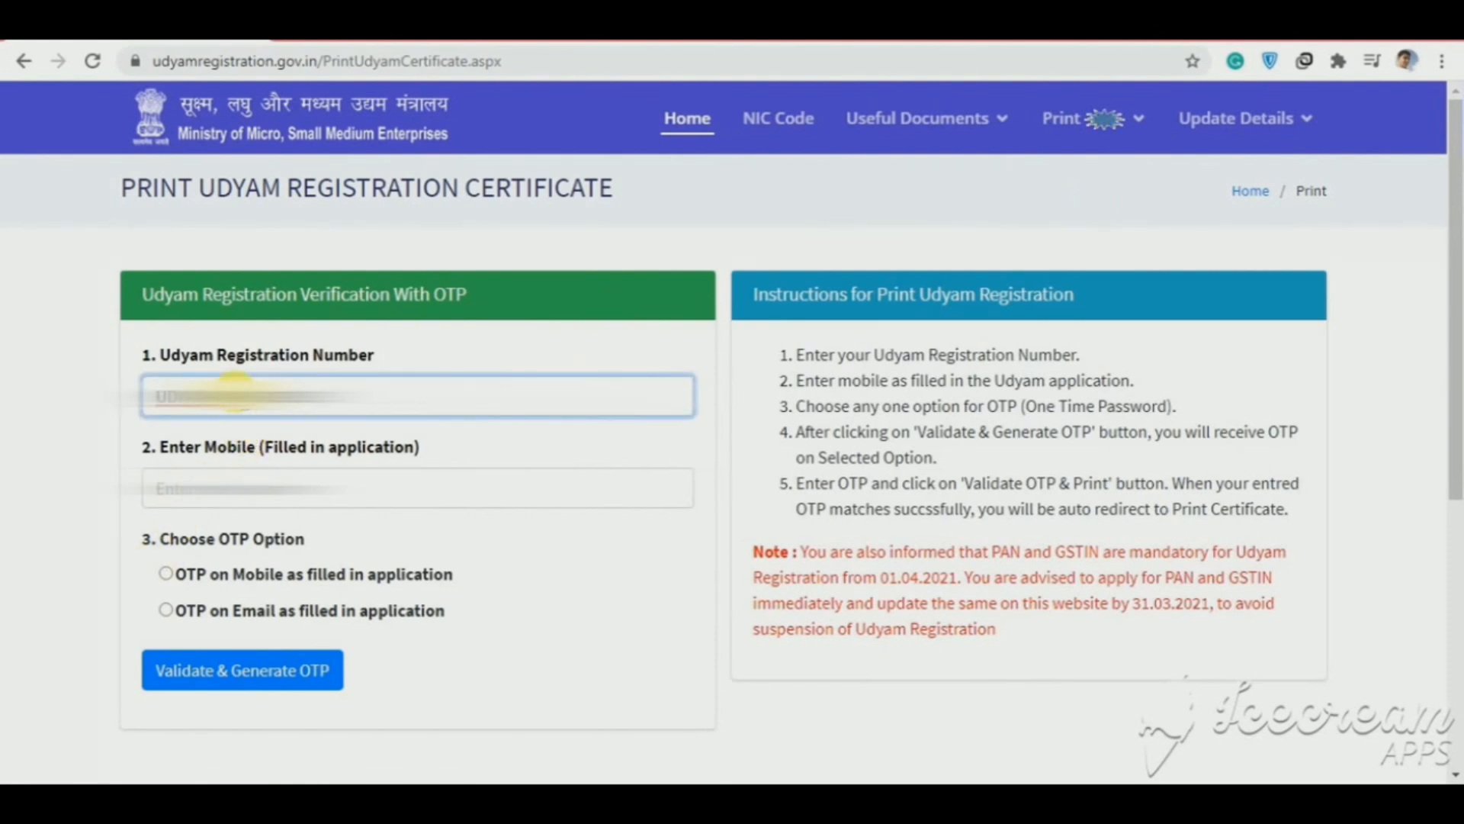
key("Tab")
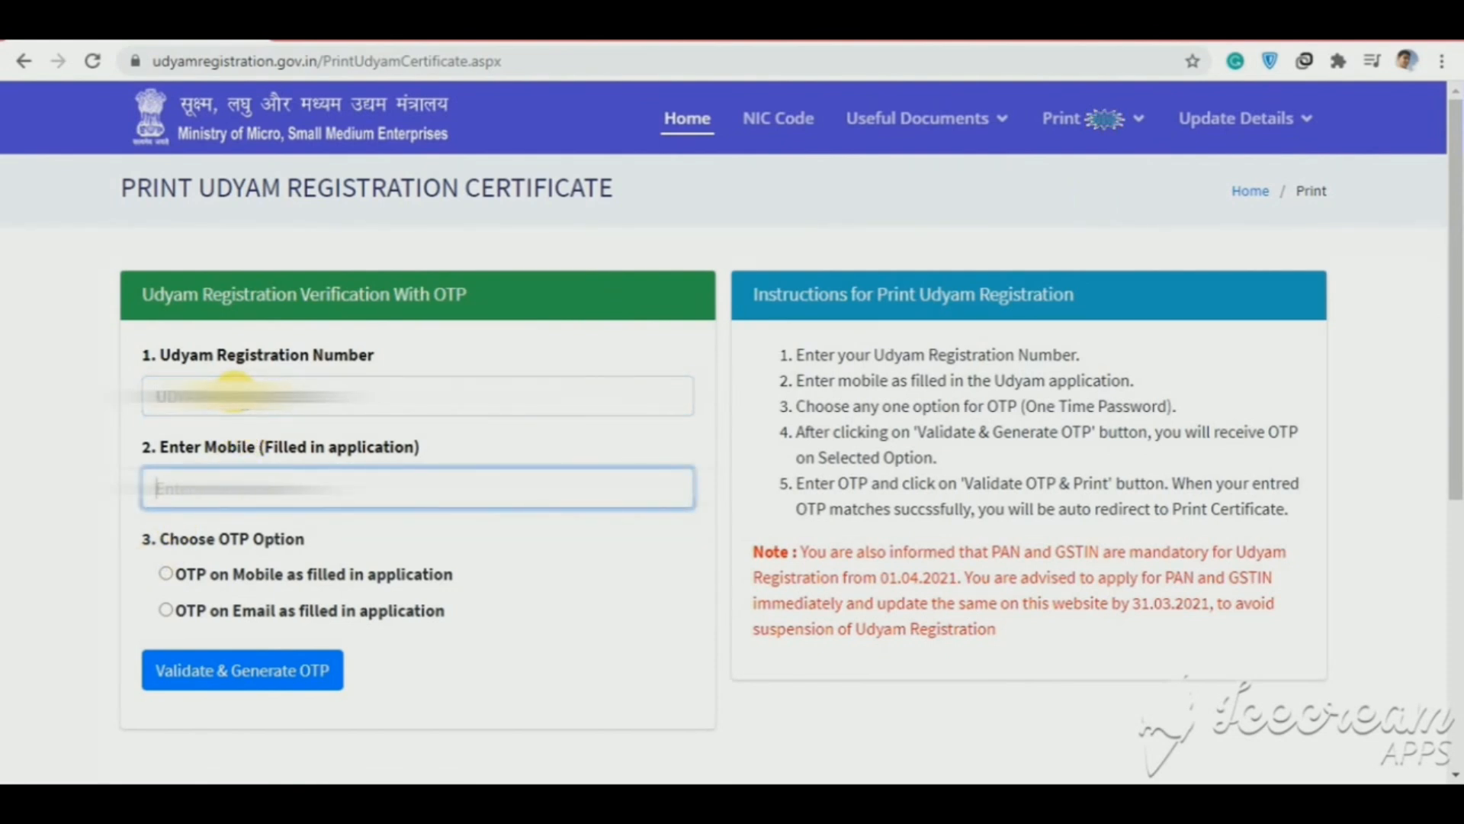
type("960")
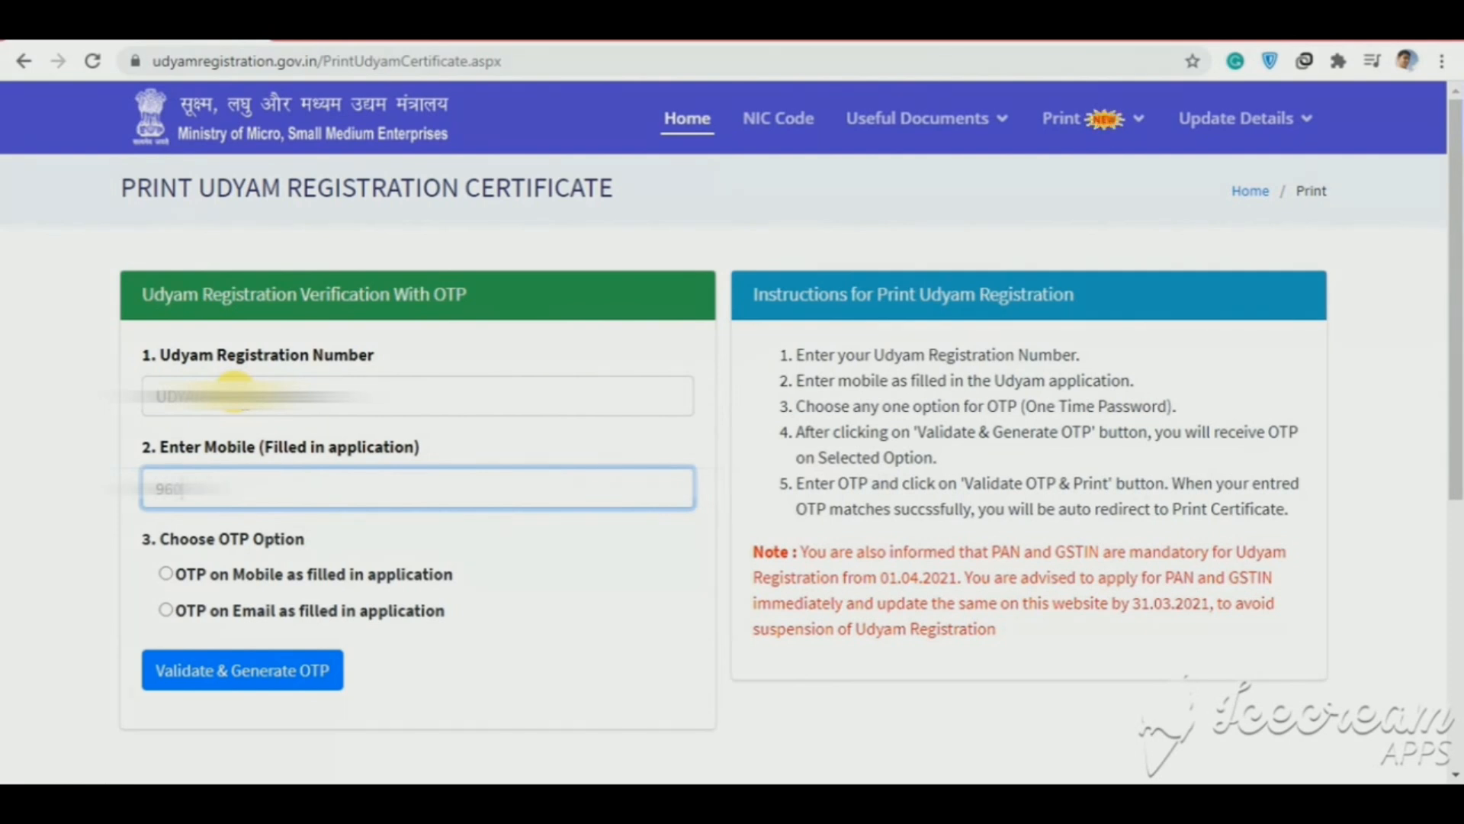
type("45")
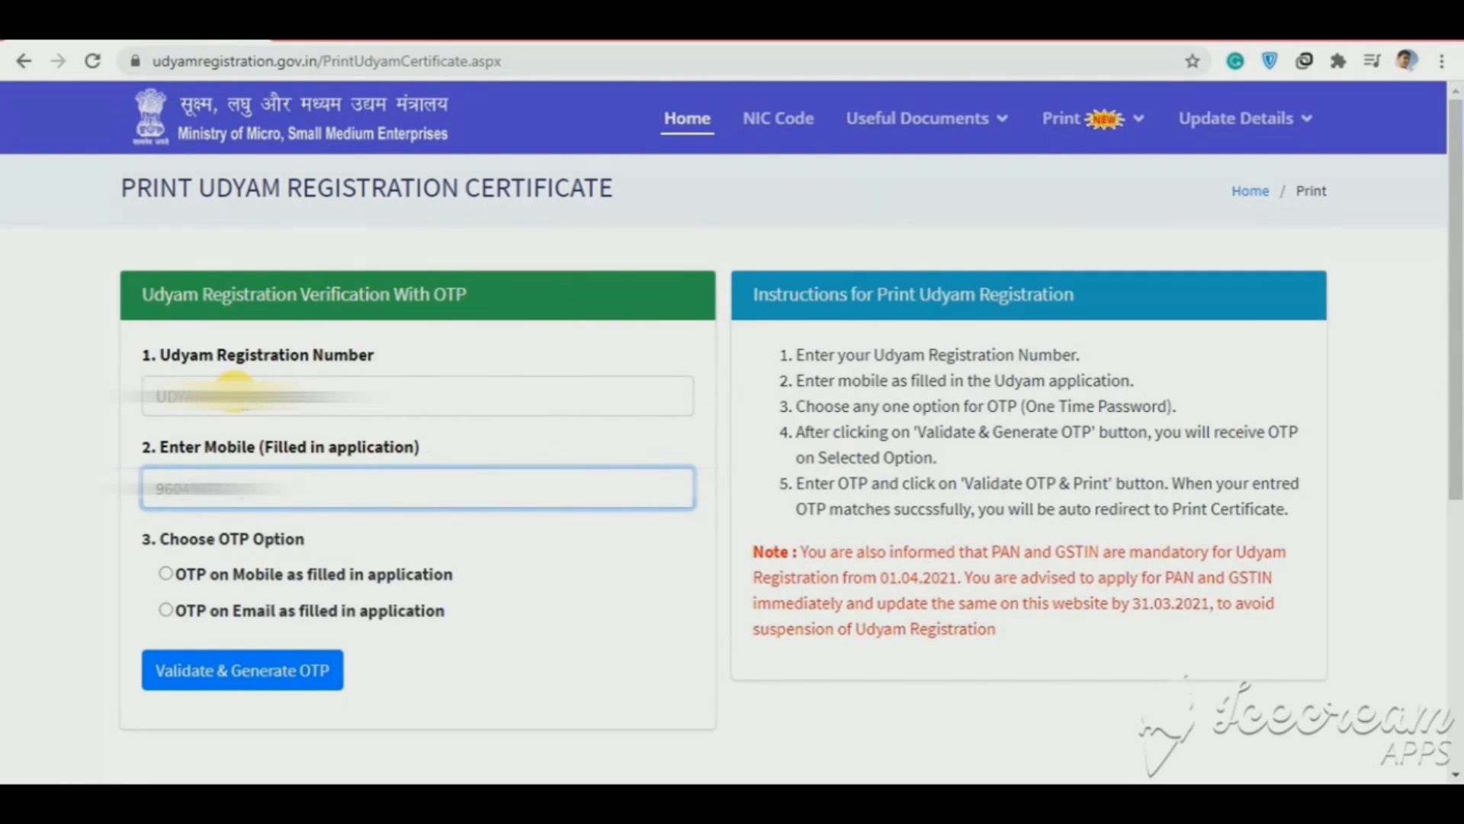
- Choose OTP on Email, validate to generate the OTP, and enter the received code
left_click(168, 610)
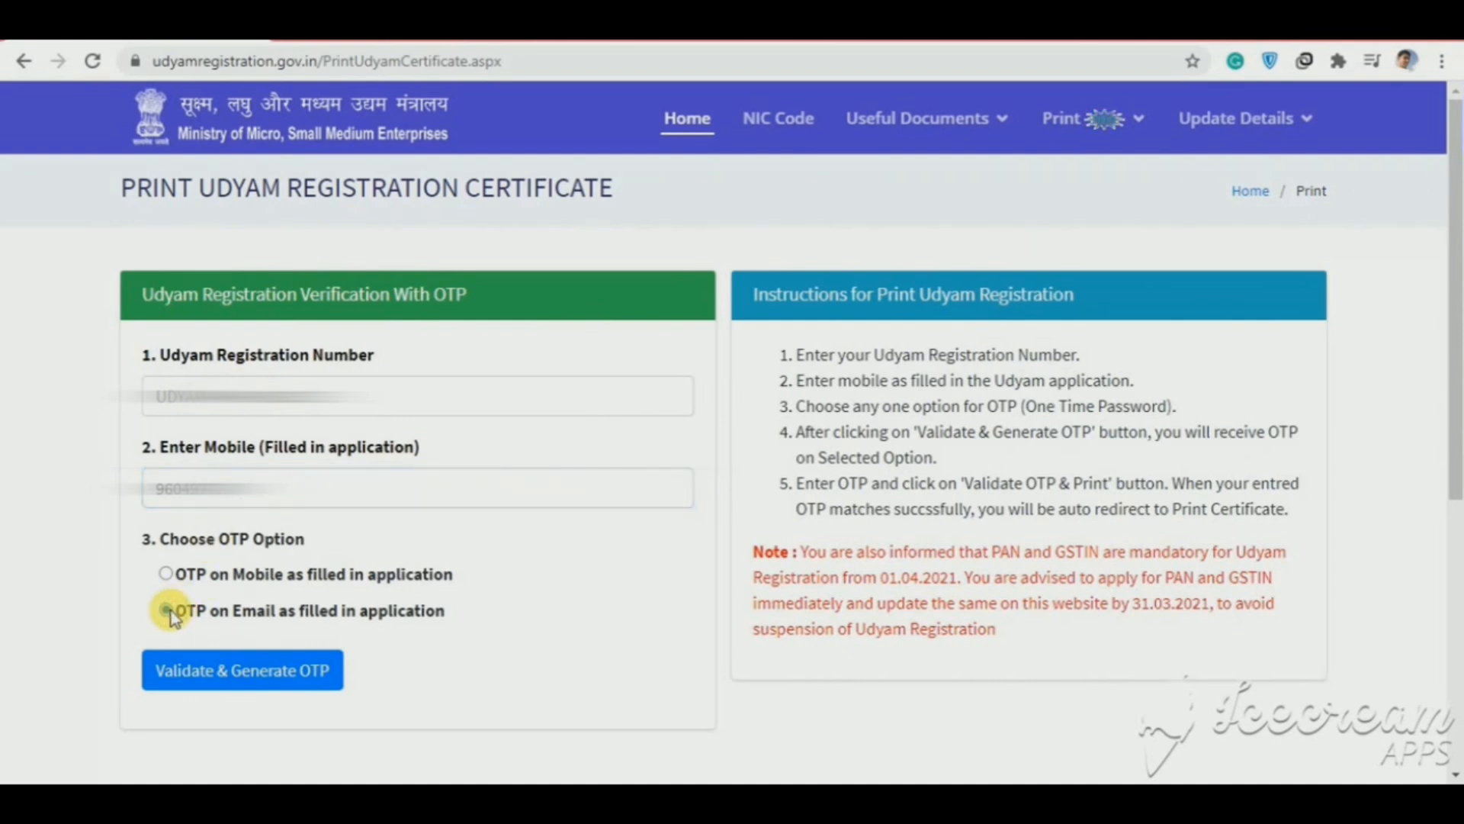
left_click(209, 671)
left_click(228, 704)
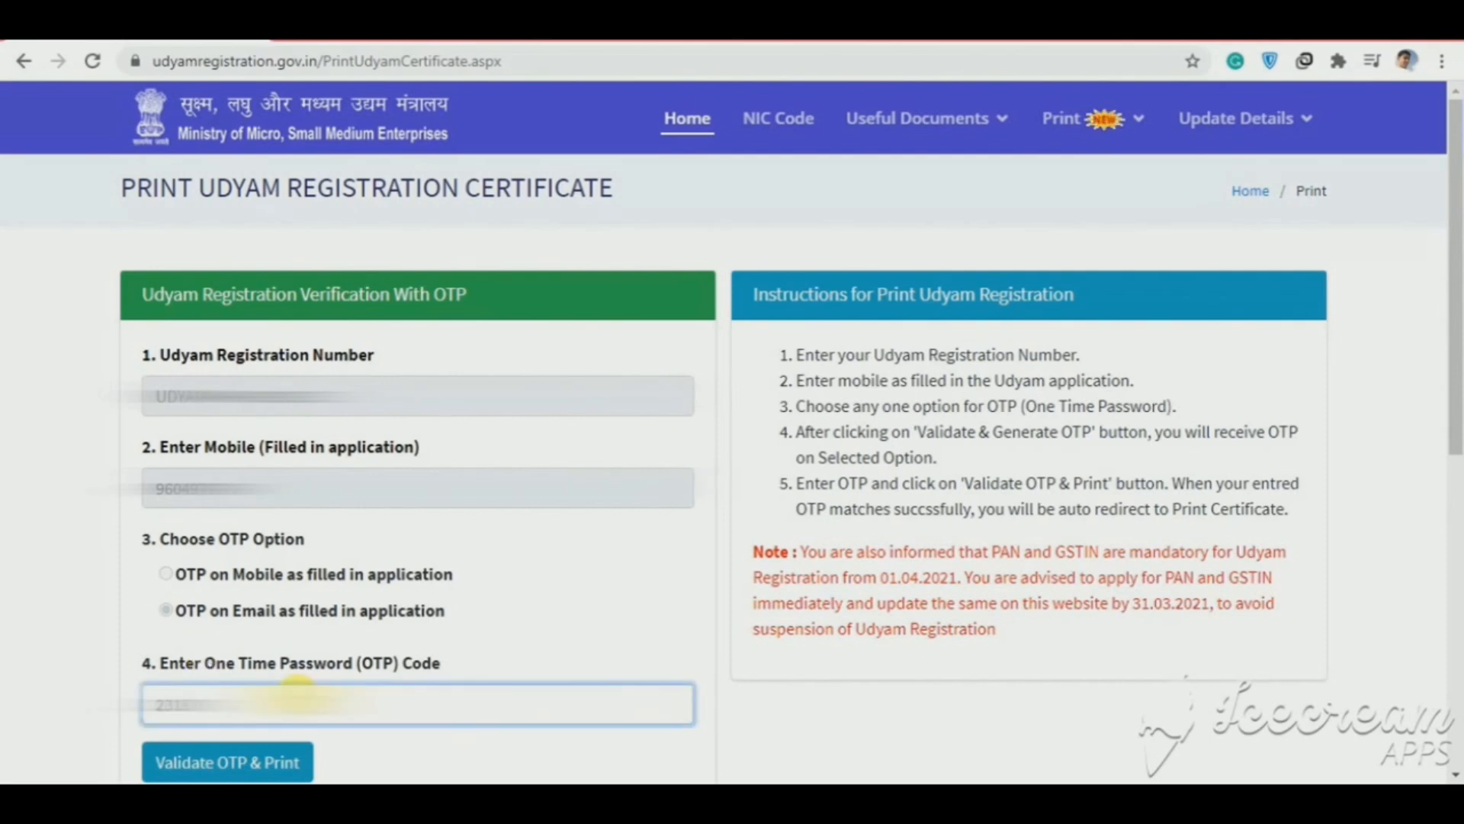
- Validate the OTP, set the enterprise's GSTIN option to Yes, and submit the update
left_click(260, 760)
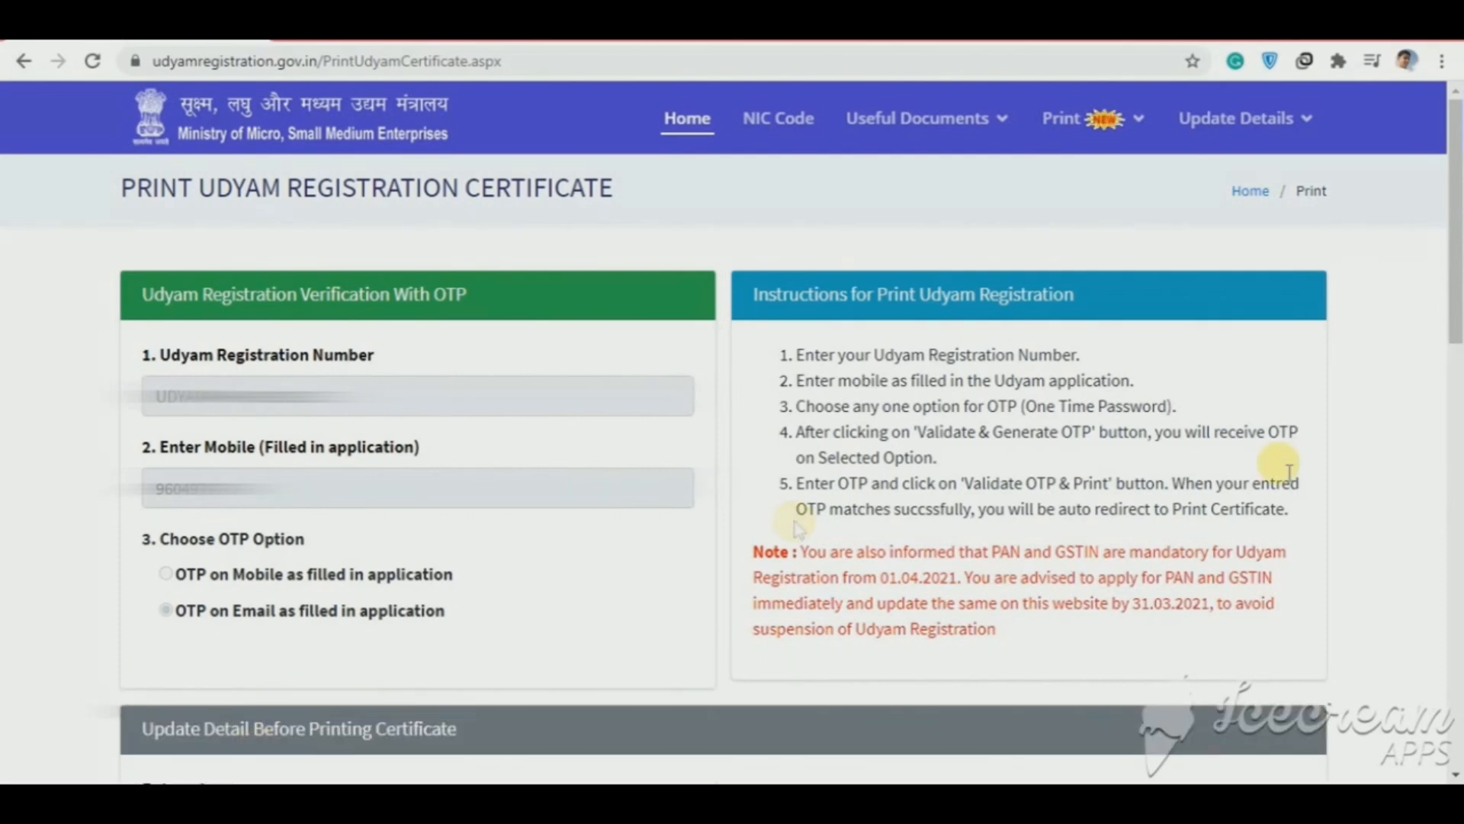
left_click_drag(1455, 374, 1455, 494)
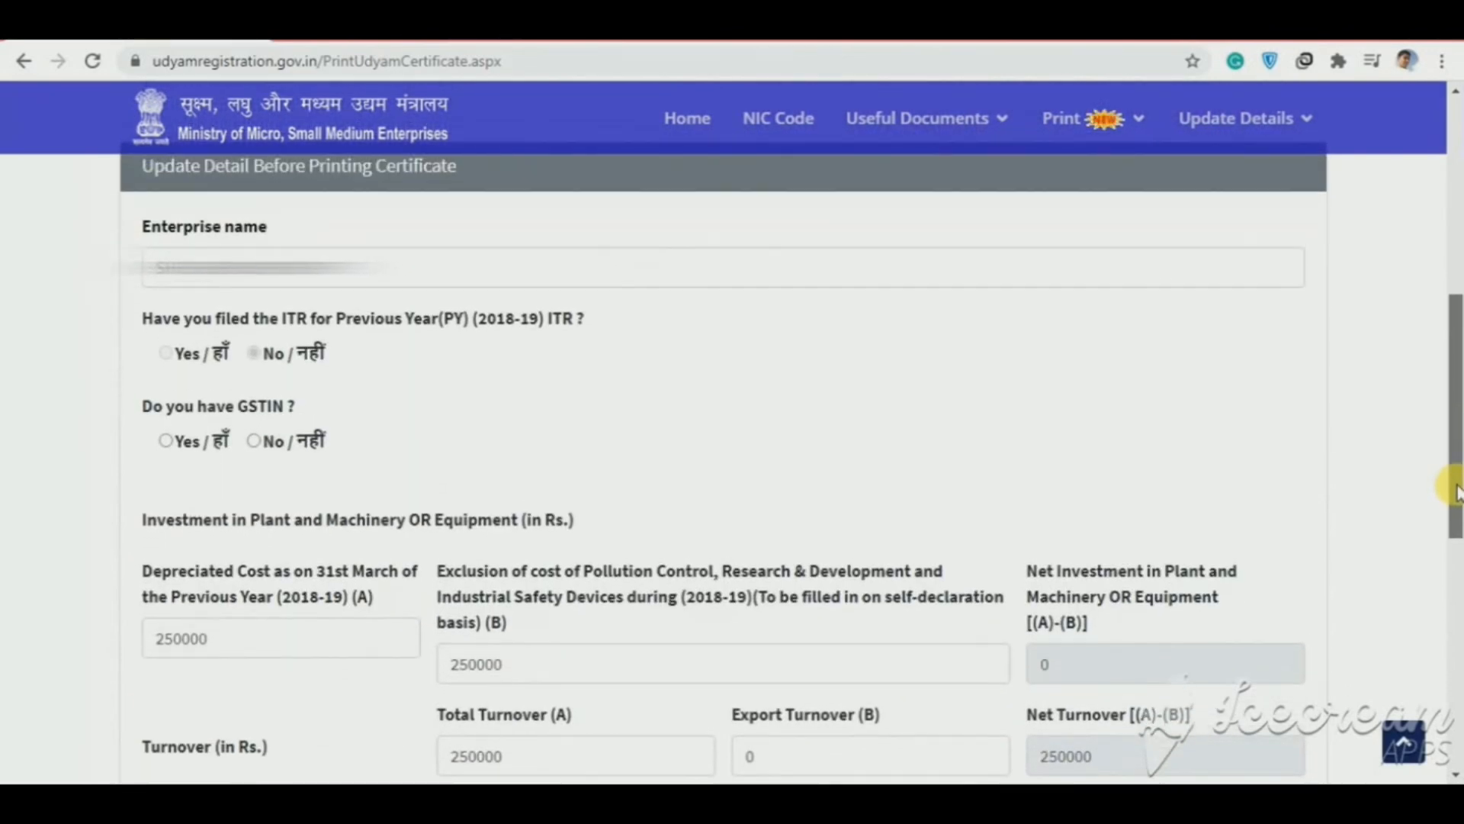
left_click(167, 432)
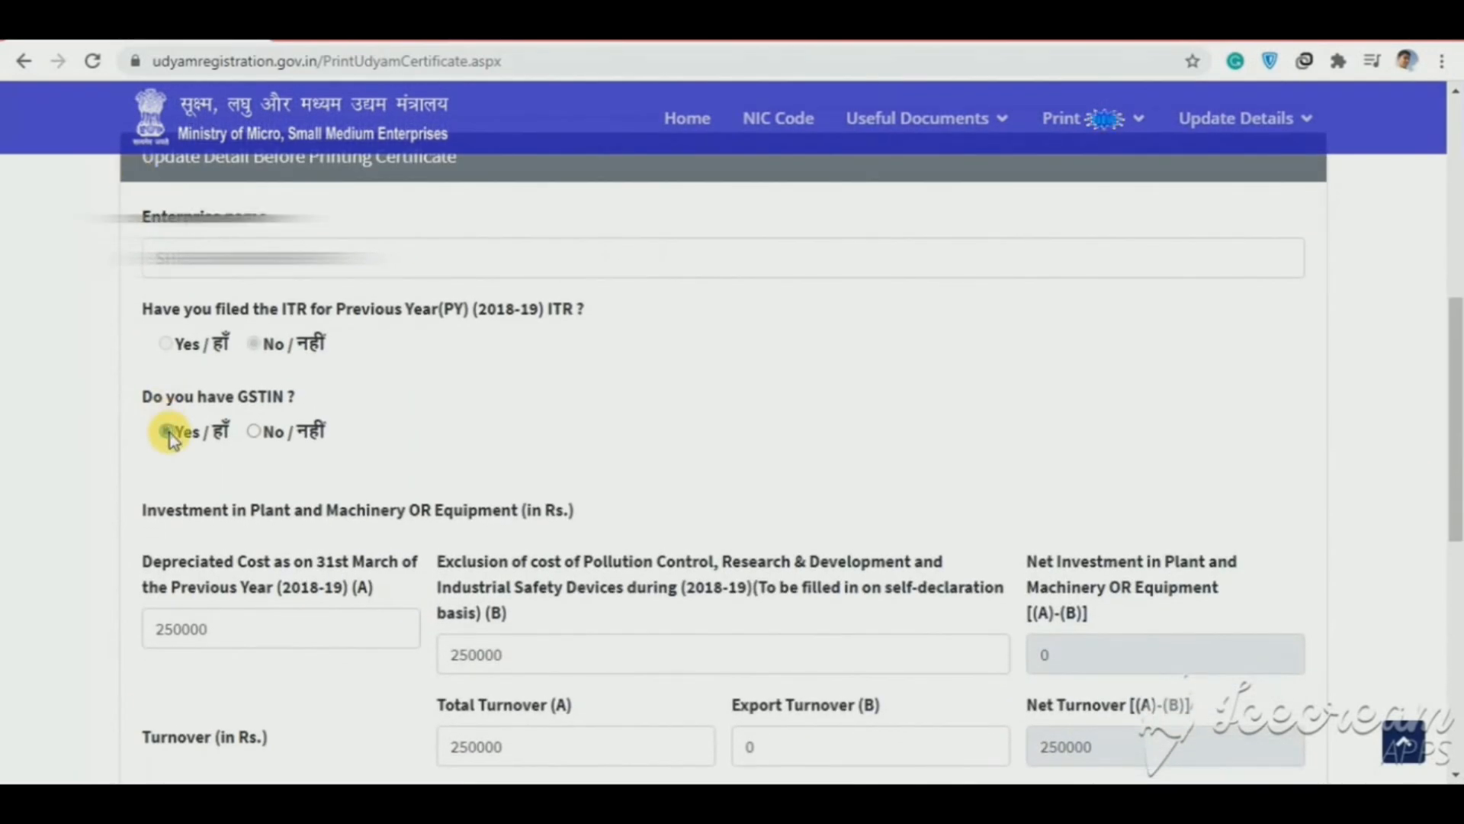
left_click_drag(1451, 405, 1458, 439)
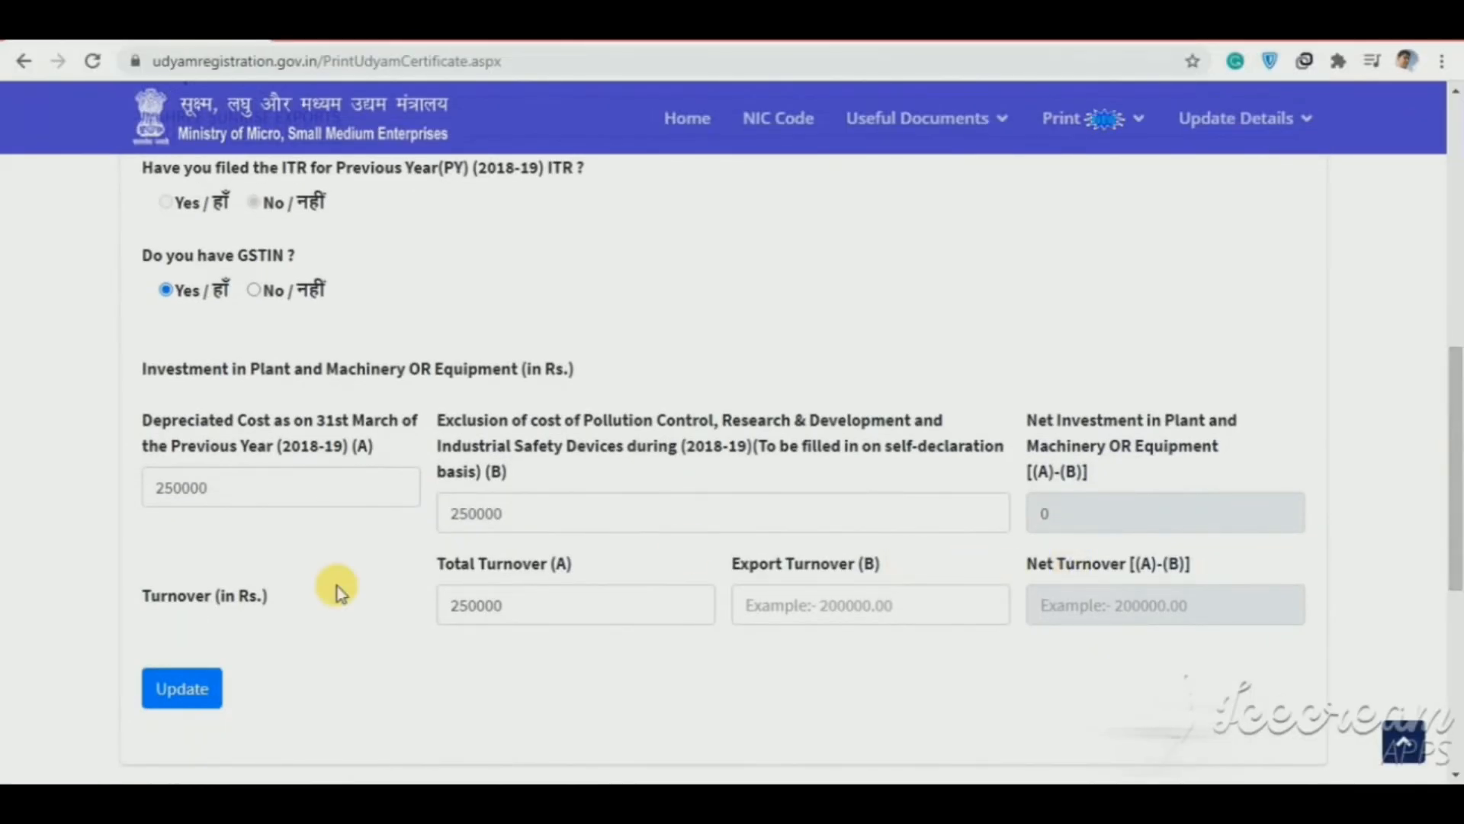
left_click(210, 691)
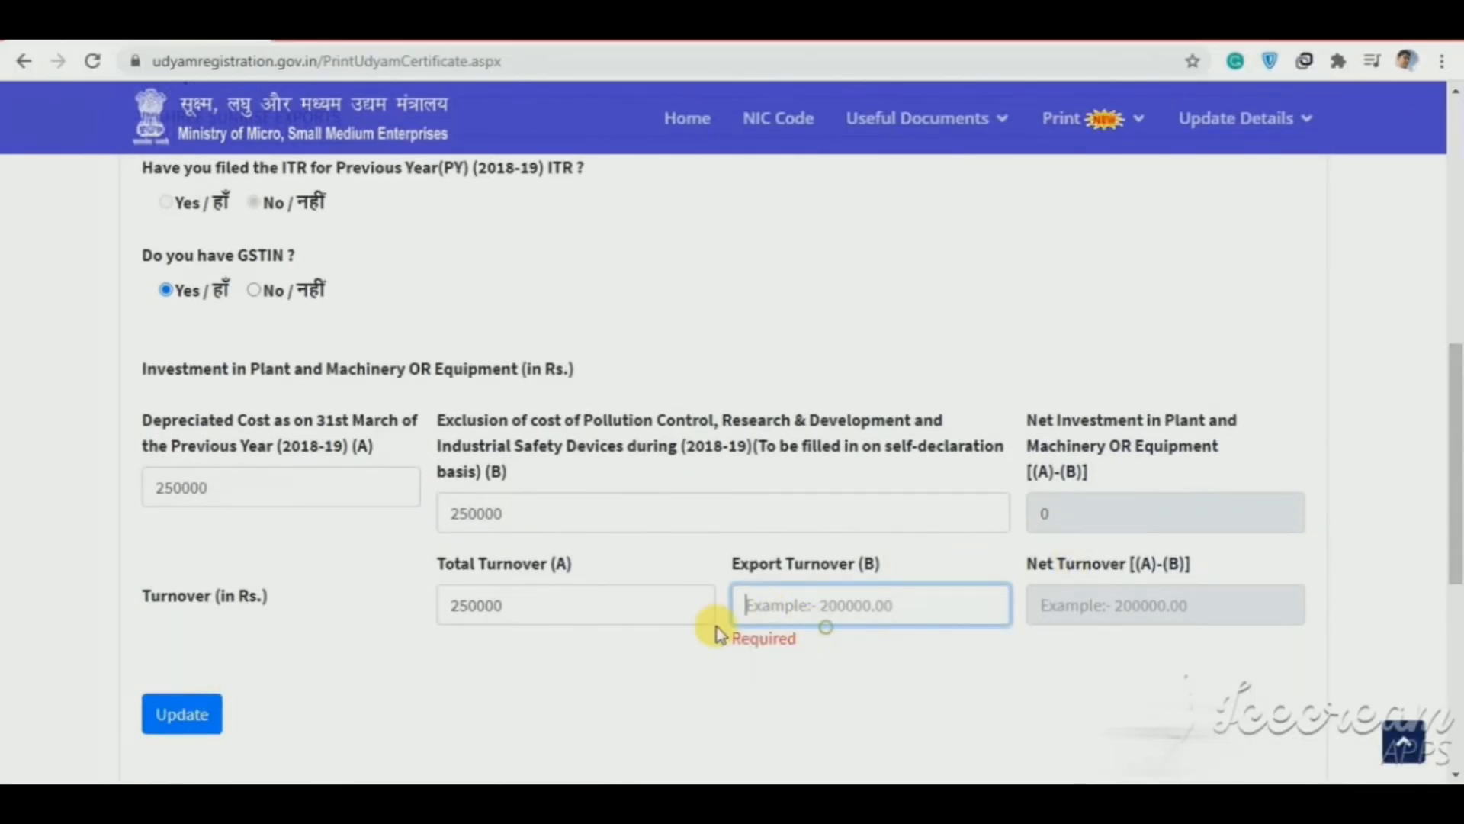
- Enter Export Turnover 150000, update the details, and confirm the submission
left_click_drag(720, 638, 819, 652)
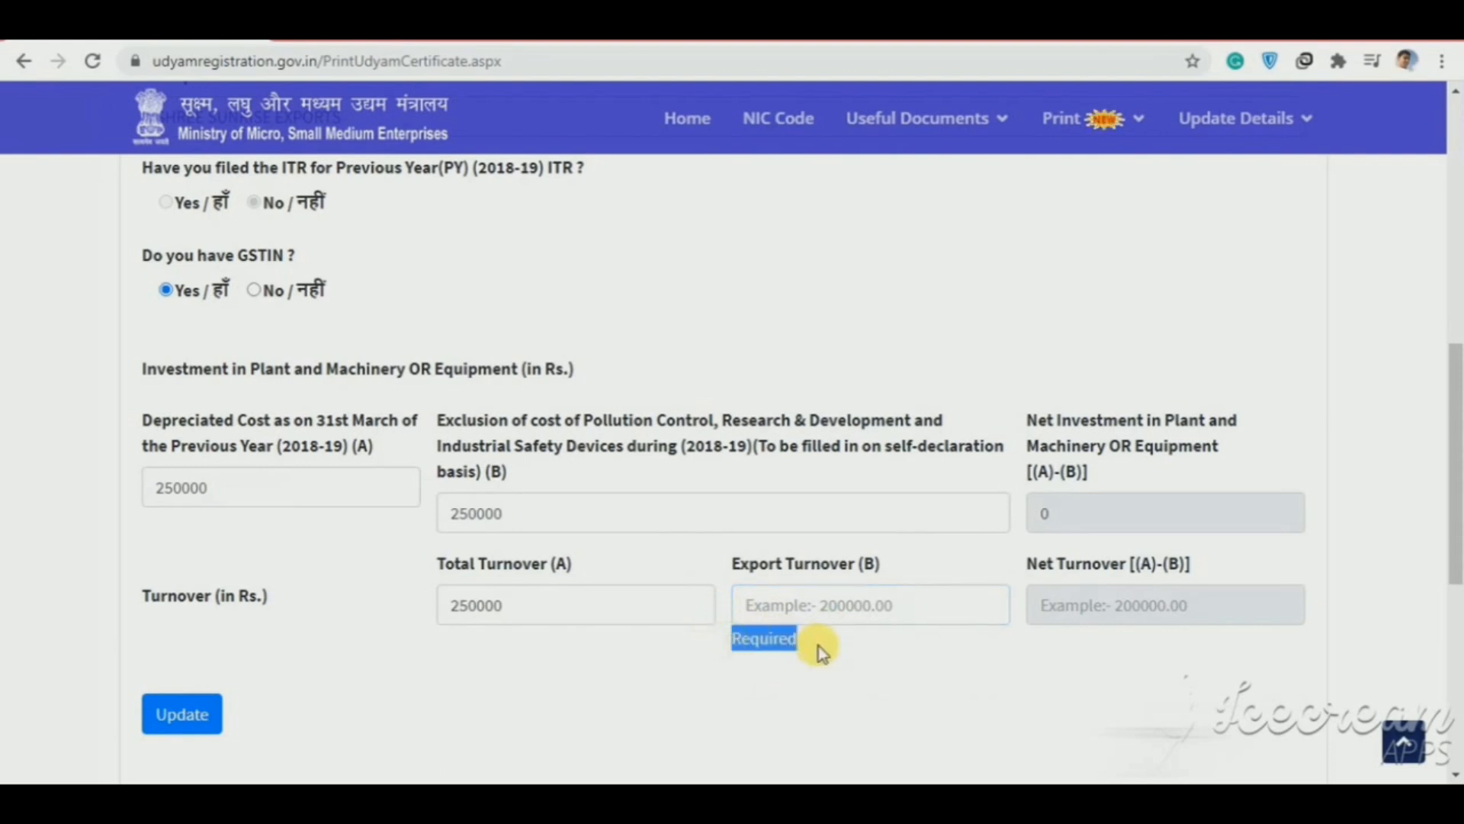
left_click(808, 599)
type("150000")
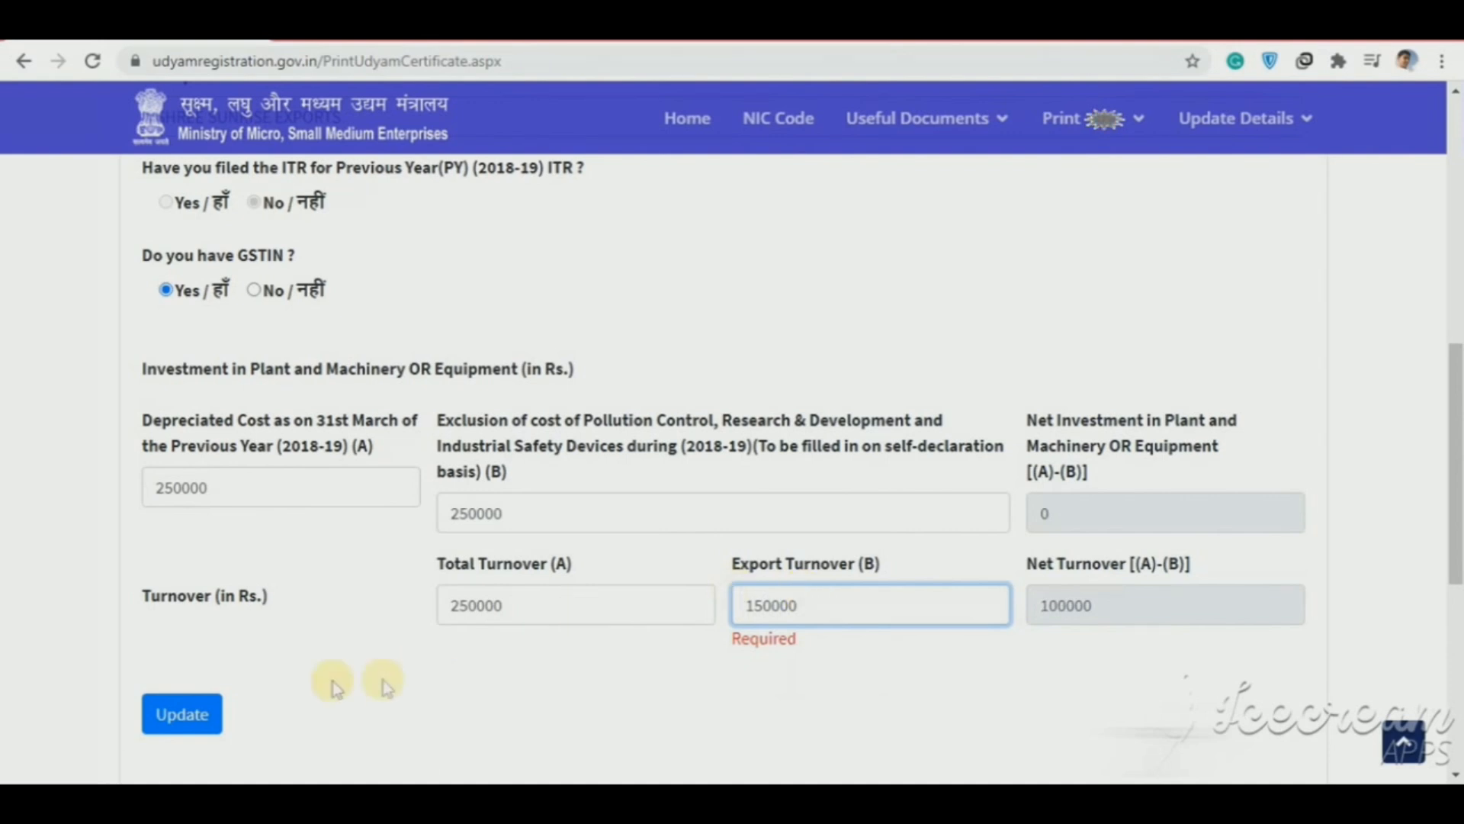
left_click(172, 709)
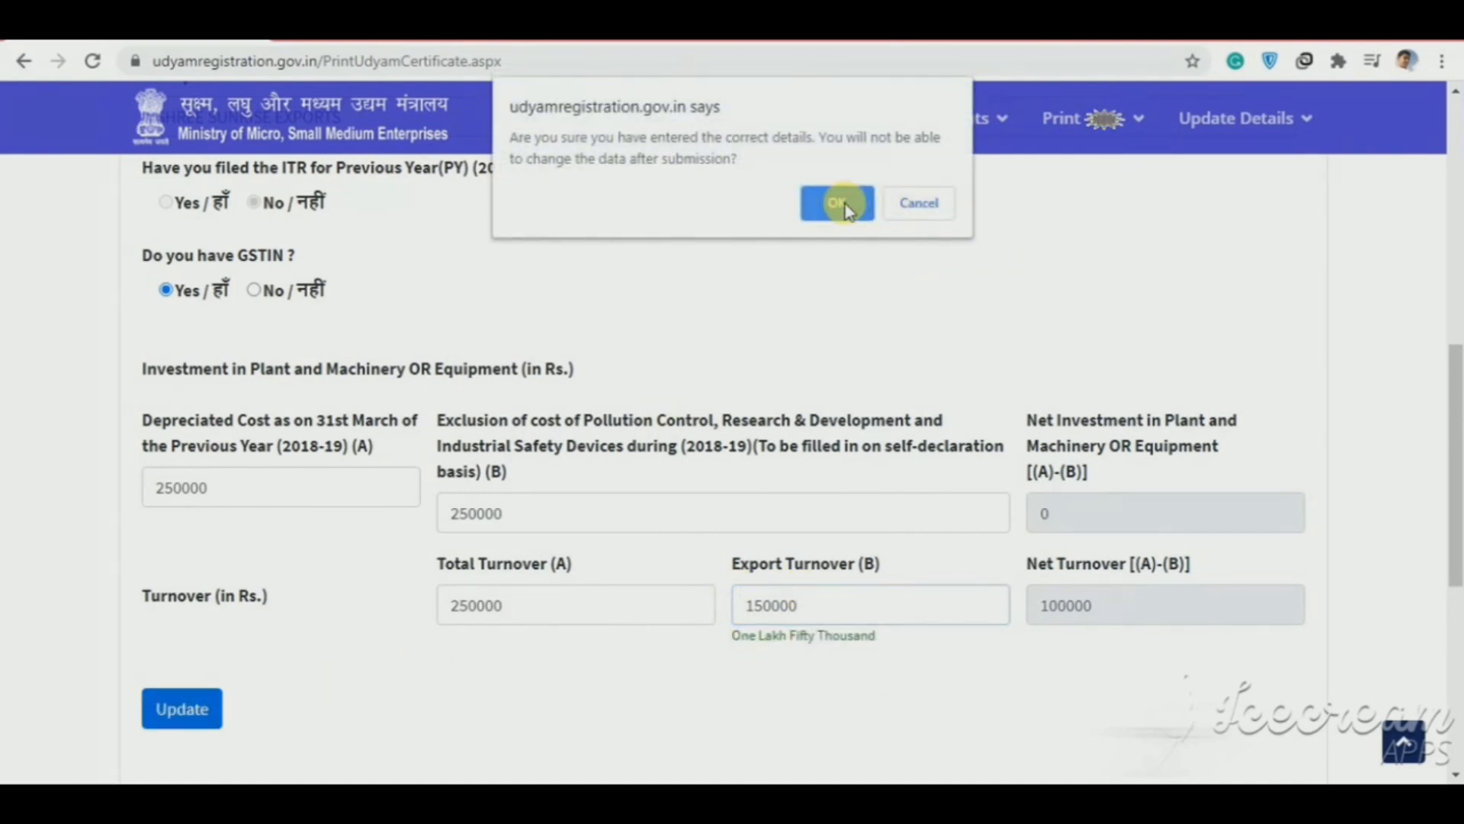
left_click(839, 204)
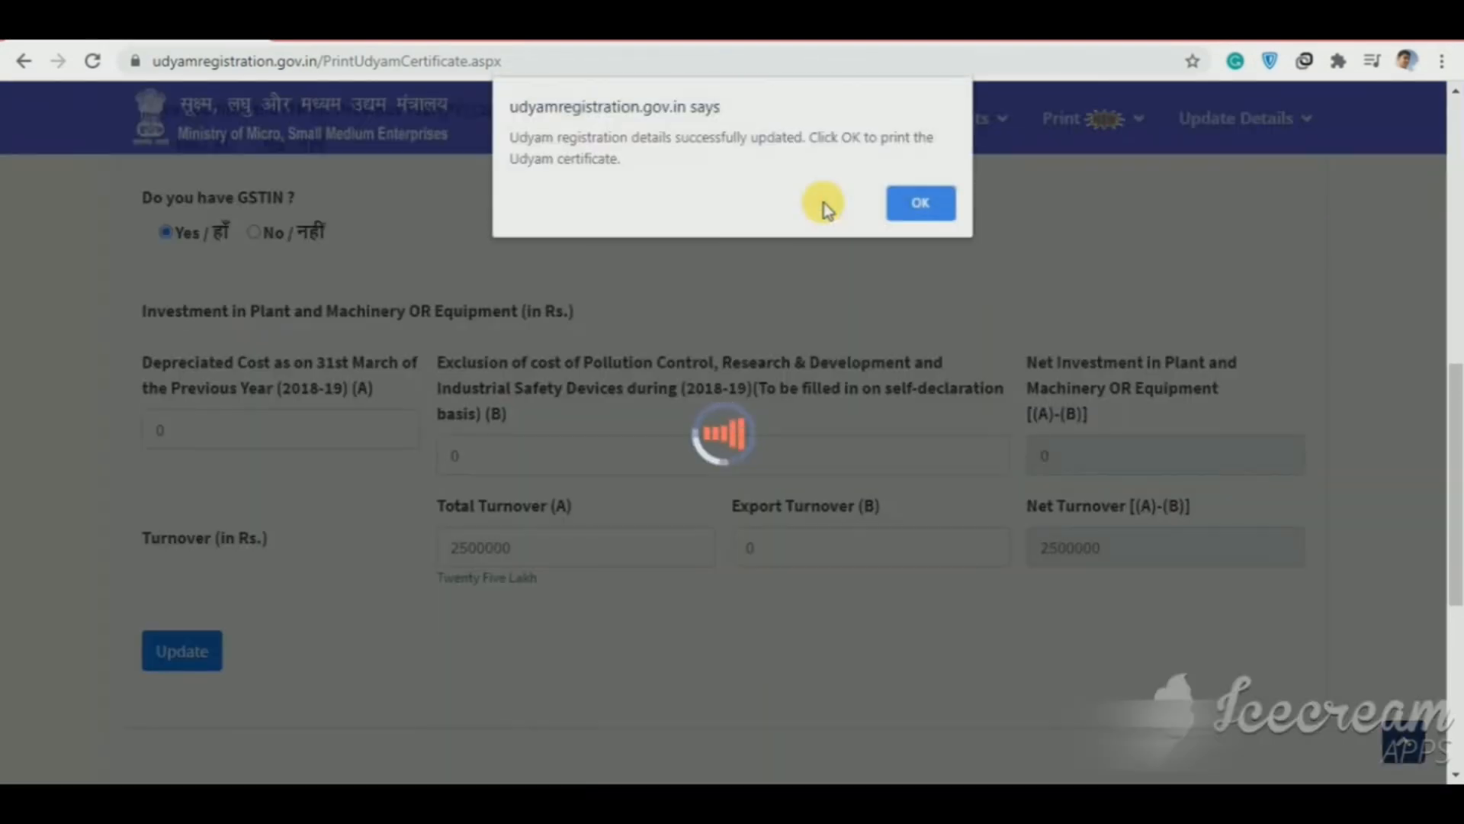
- Acknowledge the update alert and open the Udyam Registration Certificate's print preview
left_click(919, 204)
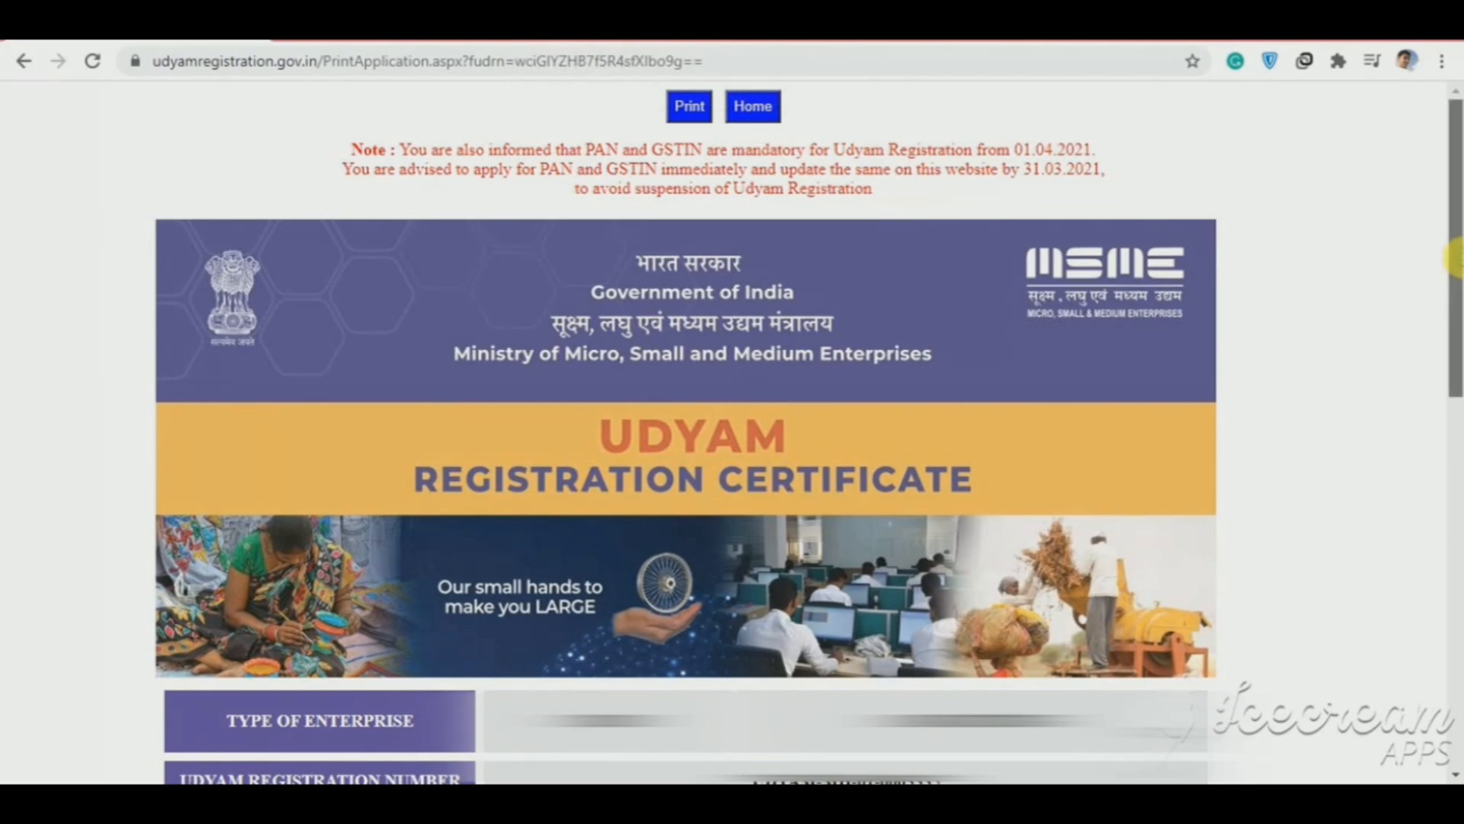
left_click(689, 108)
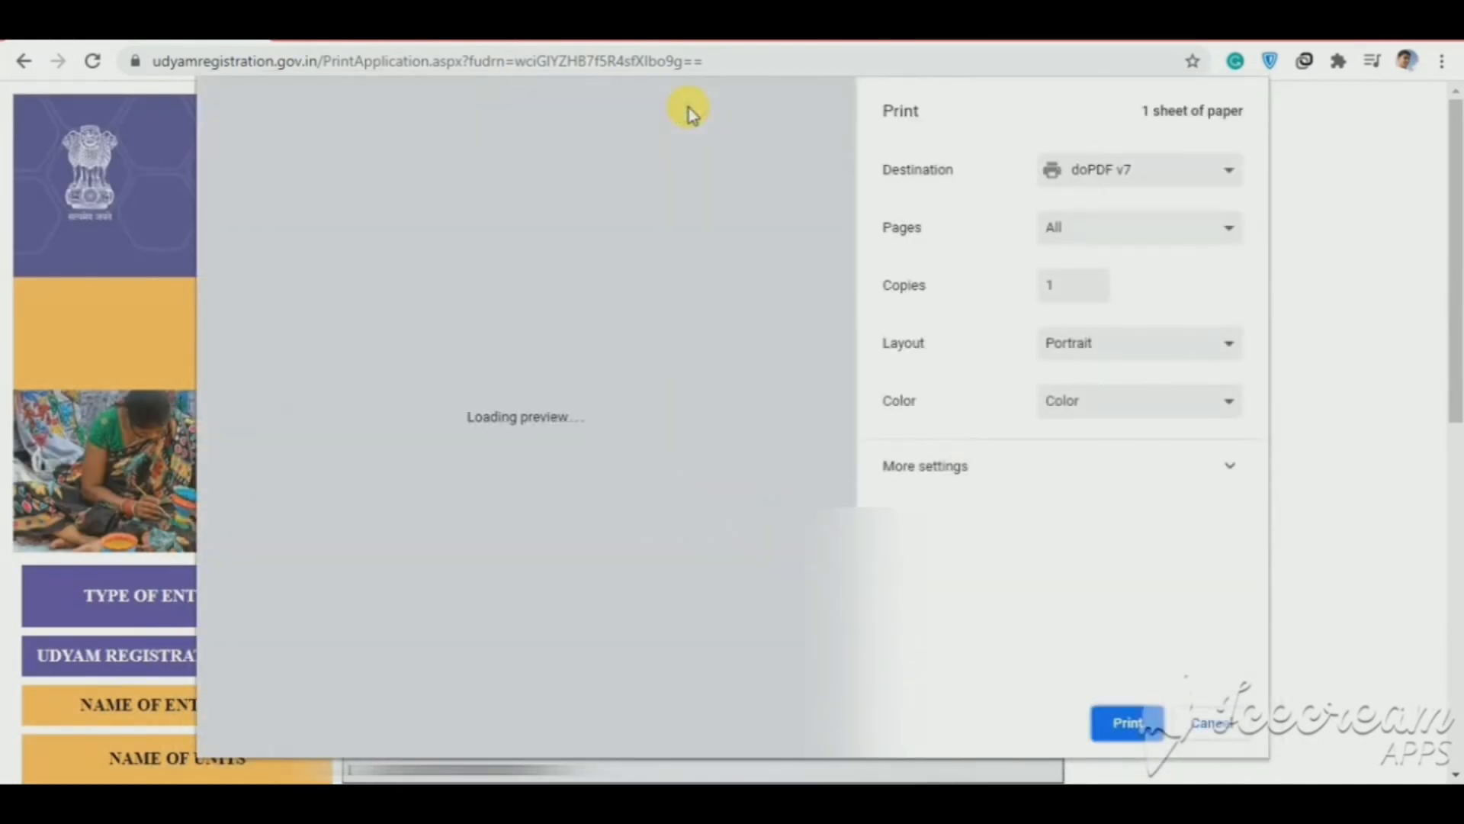